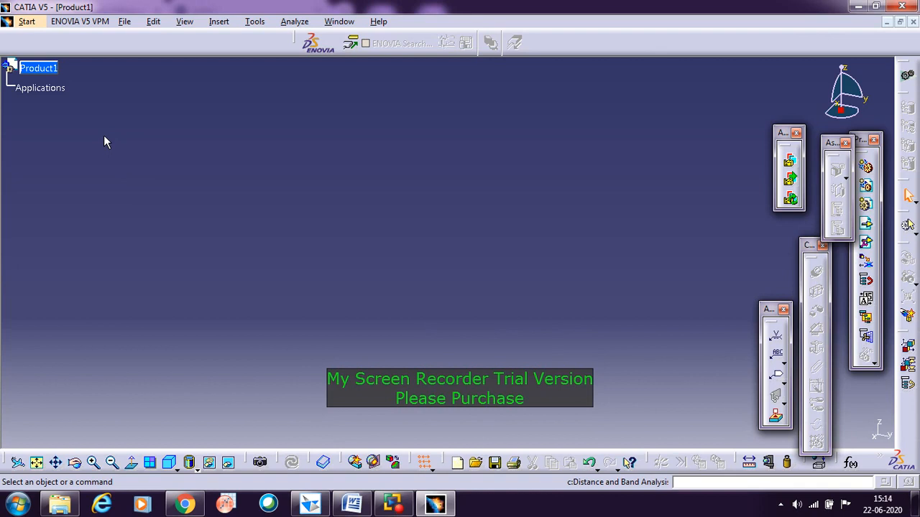
Step: Create a new empty product in the Assembly Design workbench
left_click(26, 22)
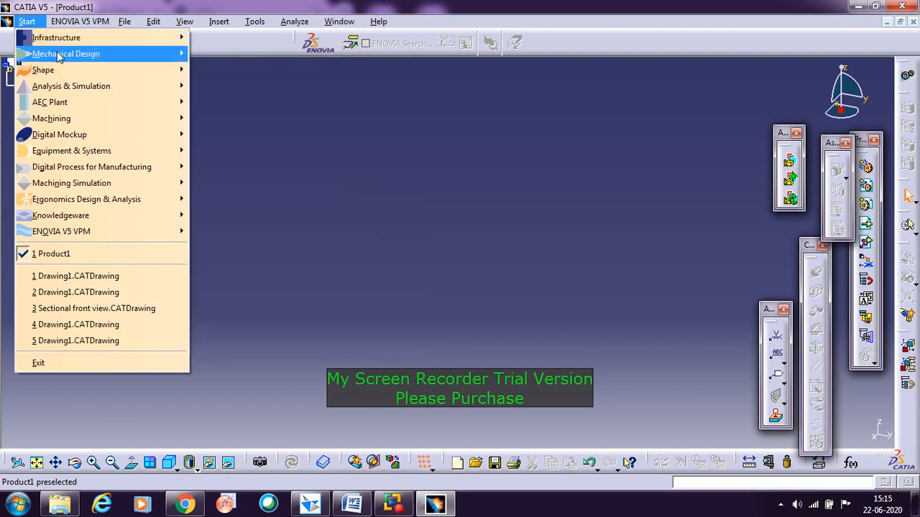
mouse_move(80, 57)
left_click(237, 70)
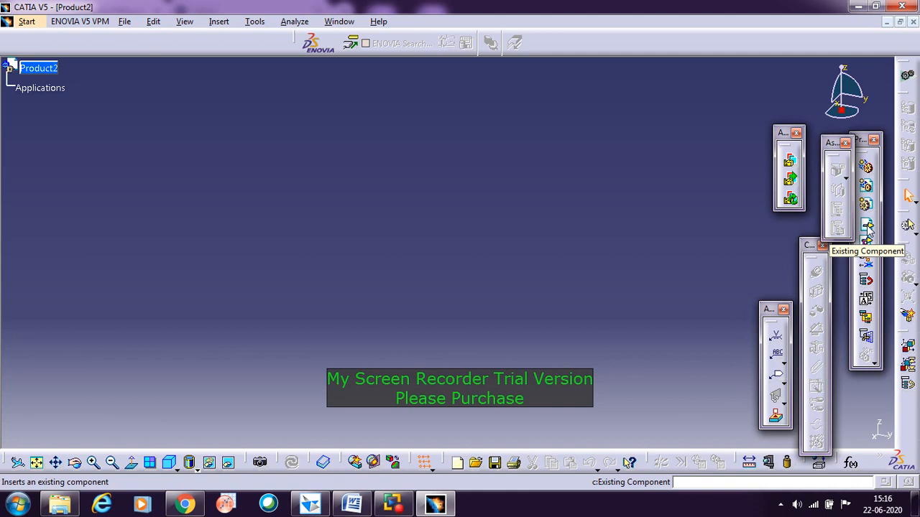
Step: Insert the existing Body part from D:\Academics\CAMD\Screw Jack Catia into the new product
left_click(867, 226)
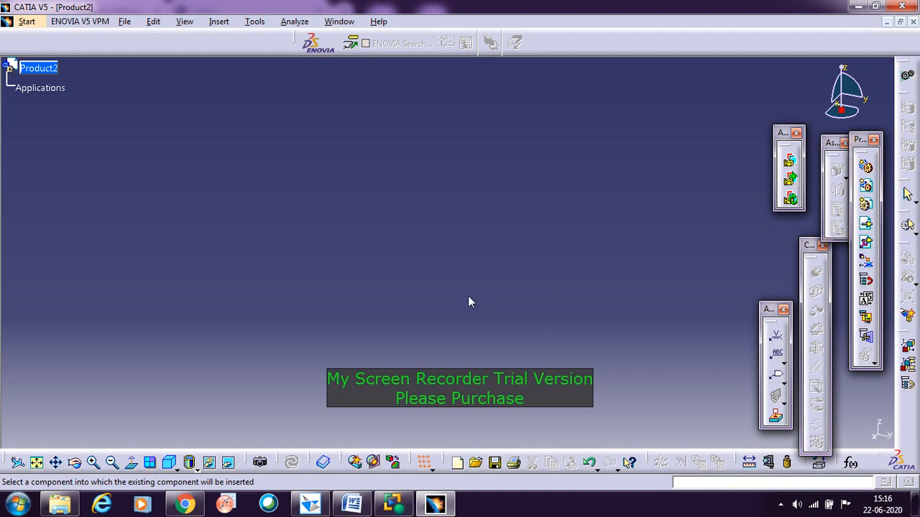
left_click(41, 71)
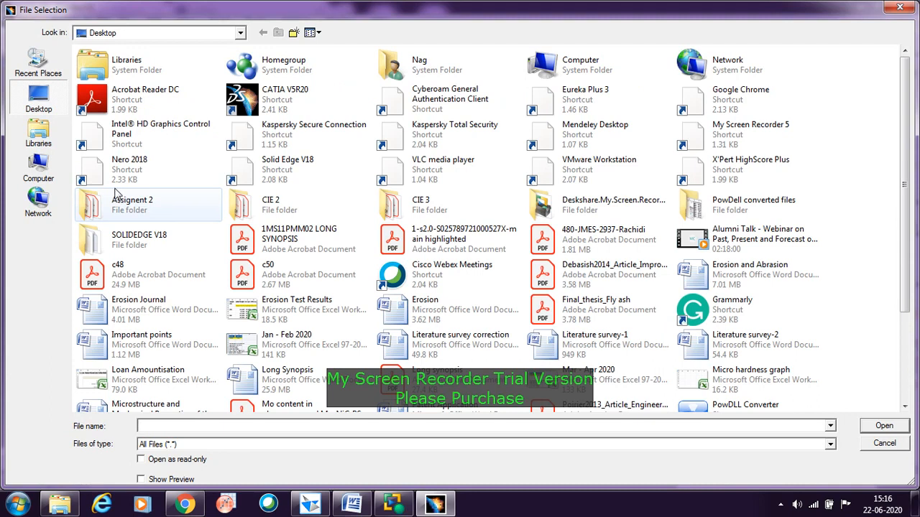
left_click(39, 167)
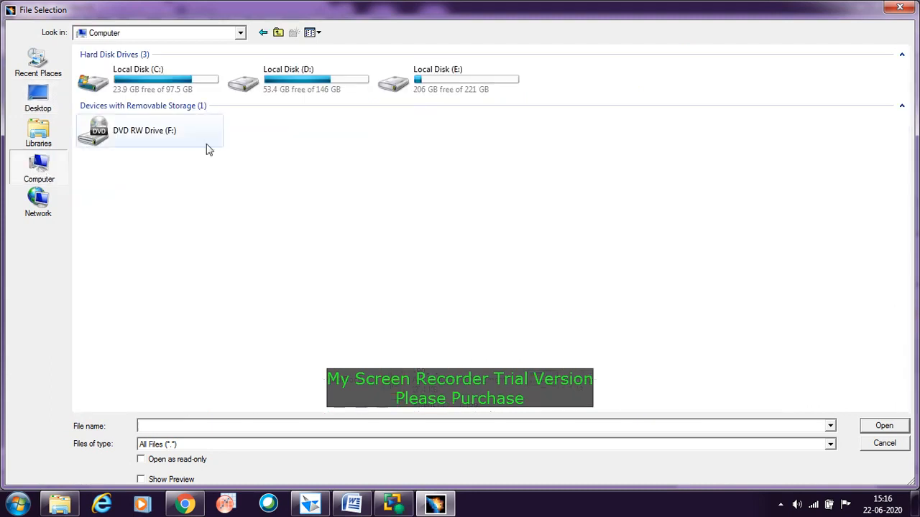
double_click(332, 80)
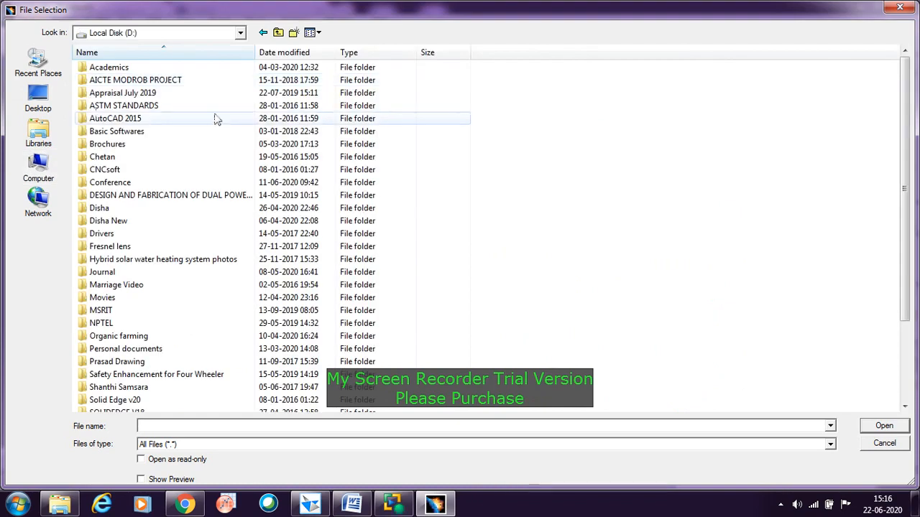
double_click(107, 68)
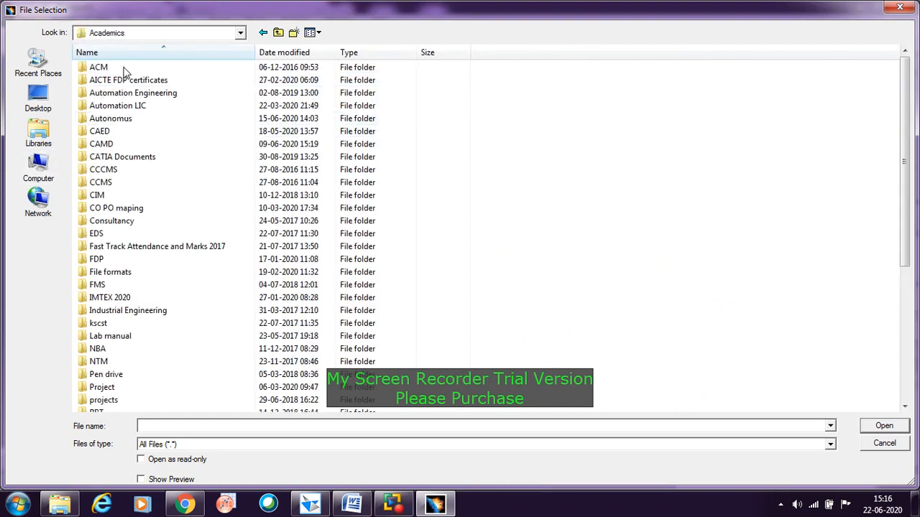
double_click(128, 143)
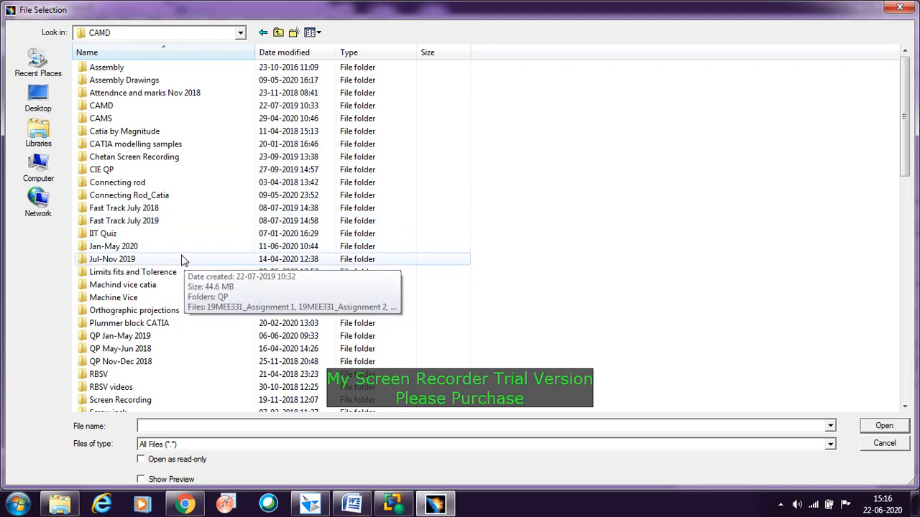
scroll(181, 260, "down", 2)
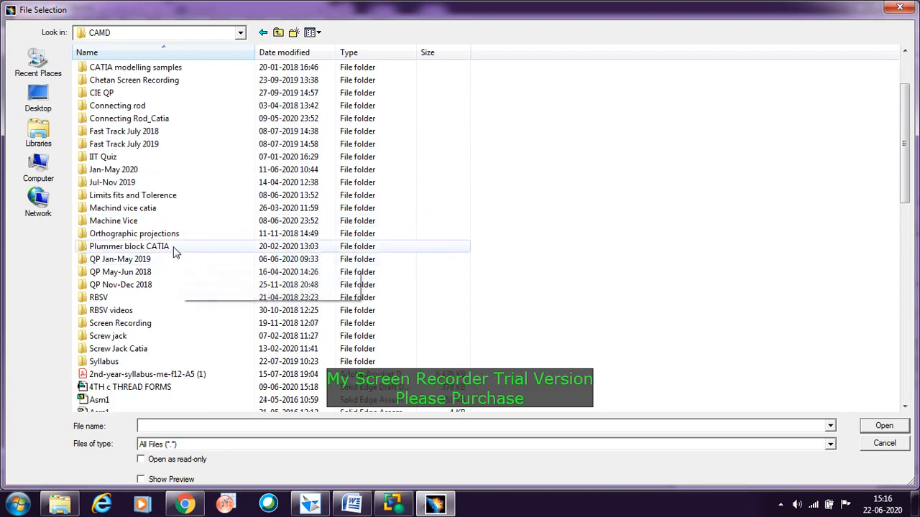
double_click(141, 350)
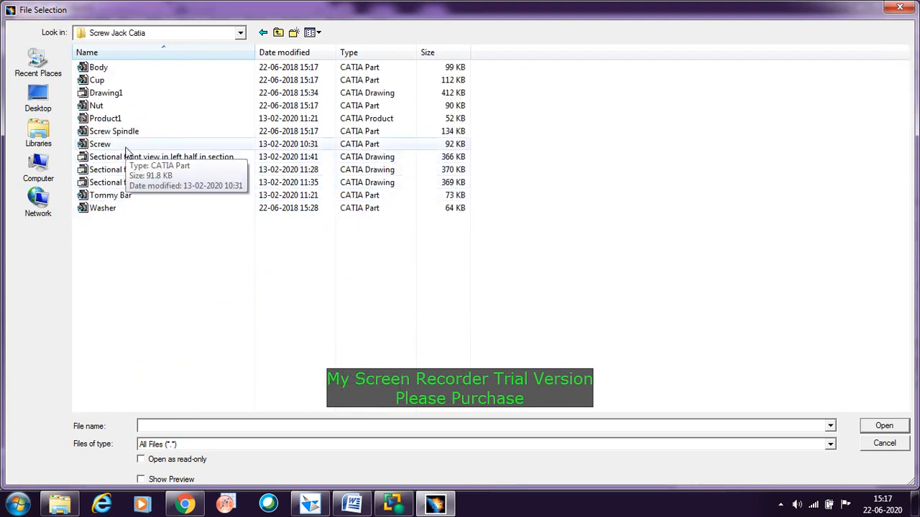
left_click(109, 69)
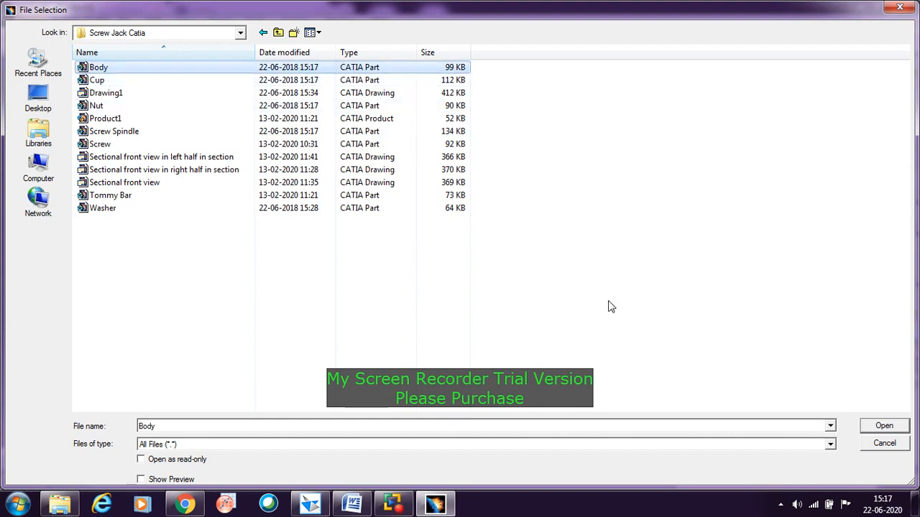
left_click(878, 426)
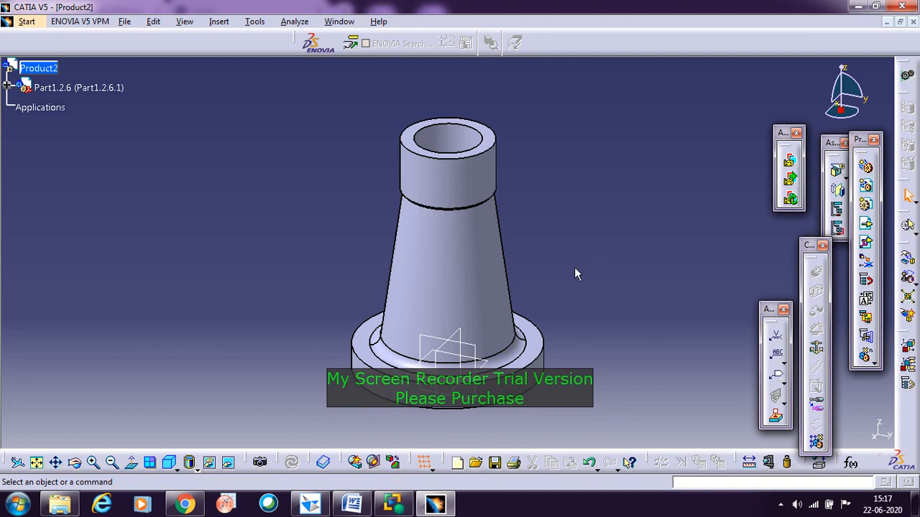
Step: Fix the screw jack body's position in the assembly with a Fix Component constraint
left_click(819, 350)
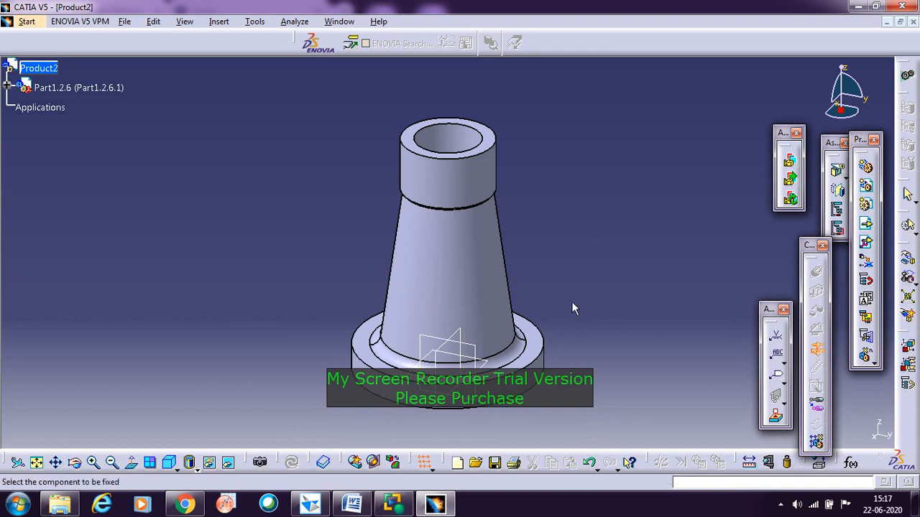
left_click(470, 289)
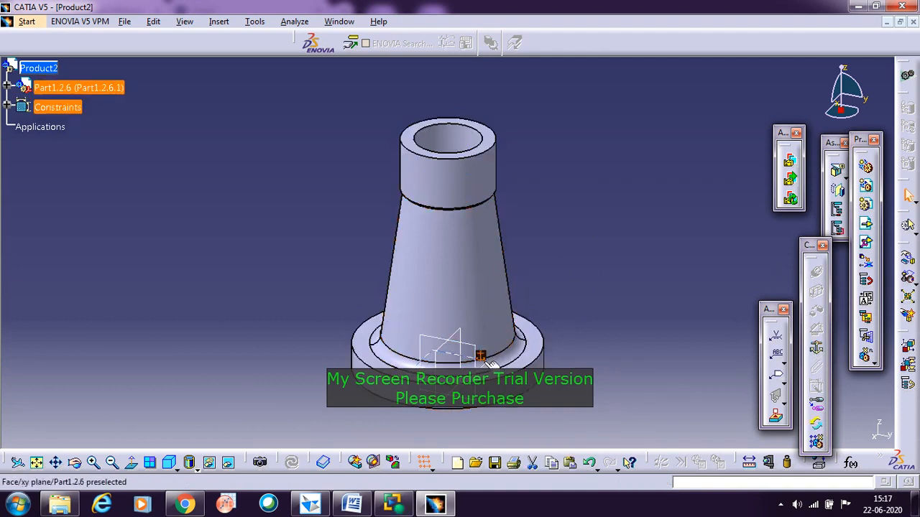
left_click(452, 262)
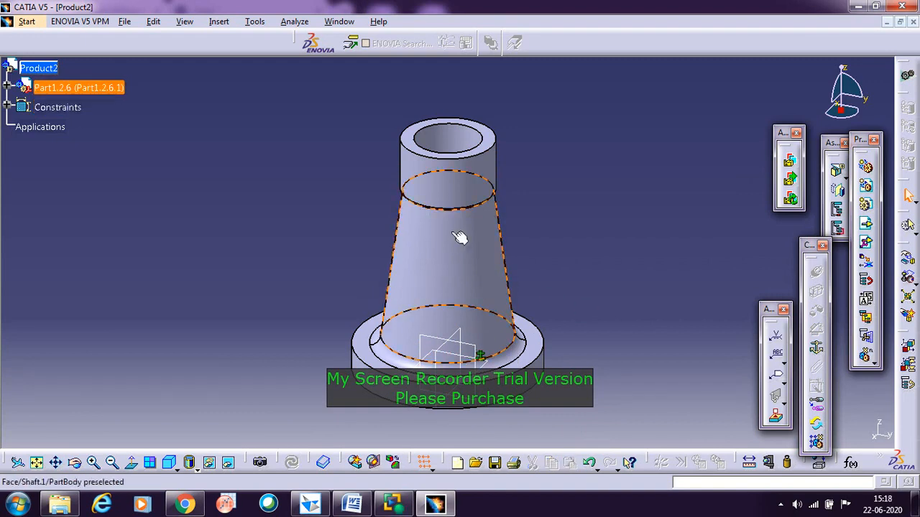
left_click(617, 272)
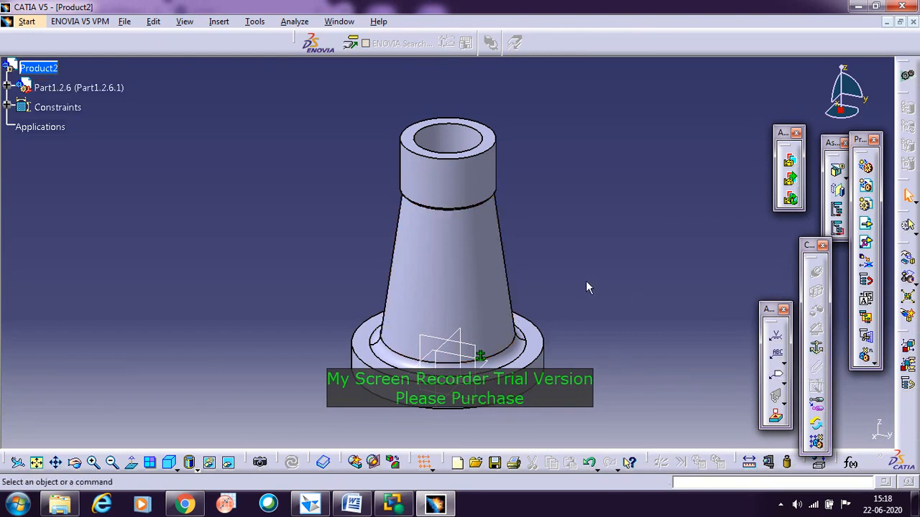
Step: Insert the existing Nut part from the Screw Jack Catia folder into the product using Existing Component With Positioning
left_click(868, 246)
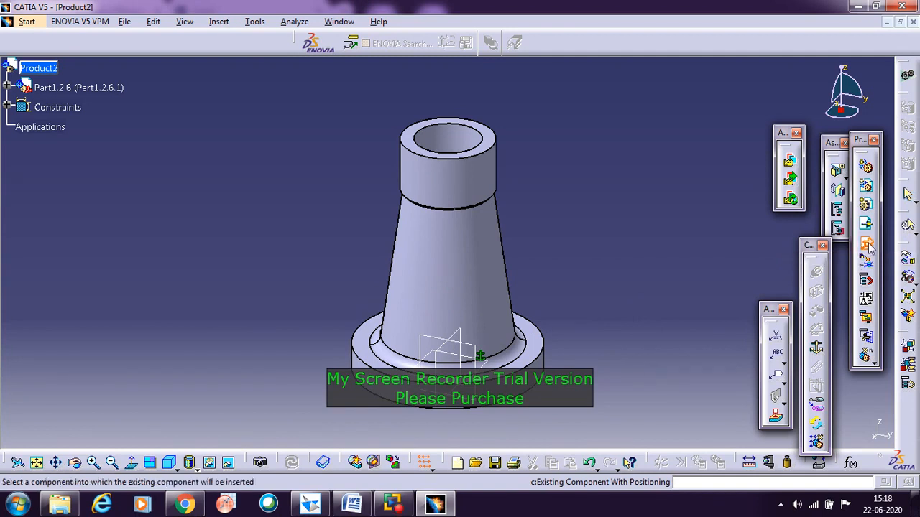
left_click(41, 69)
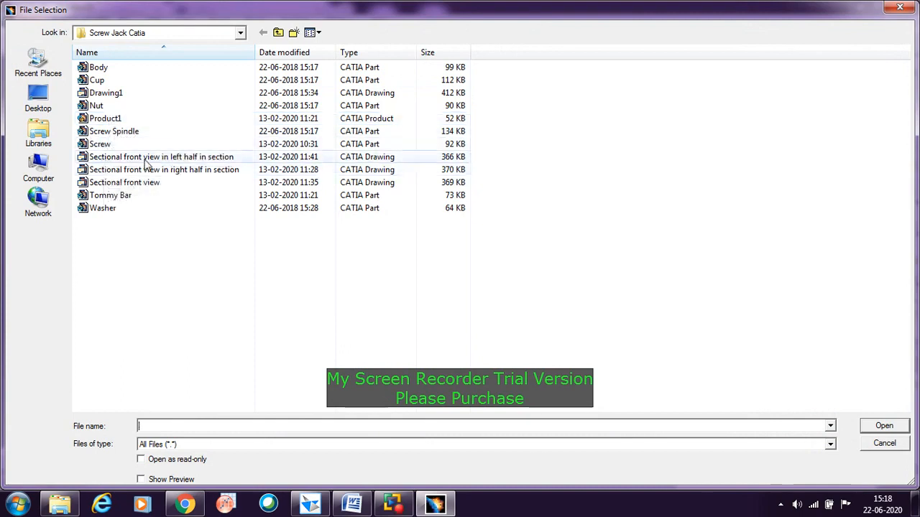
left_click(96, 106)
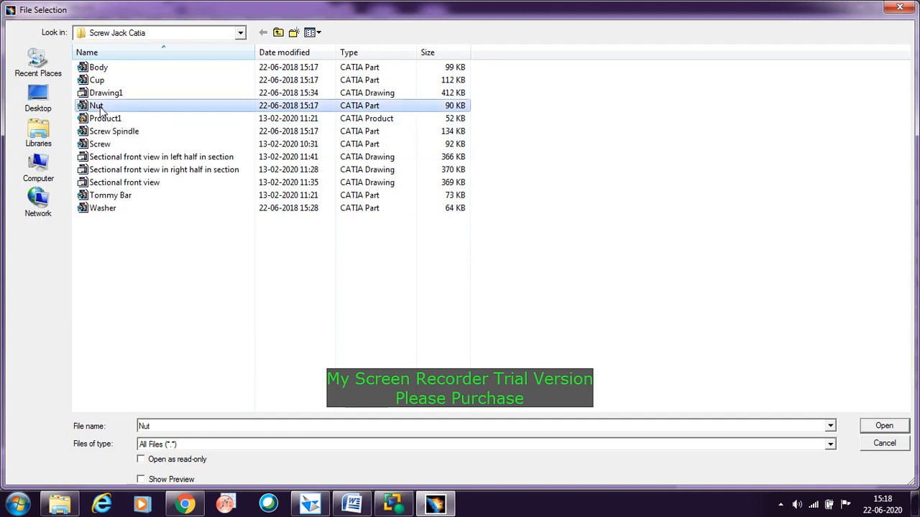
left_click(880, 429)
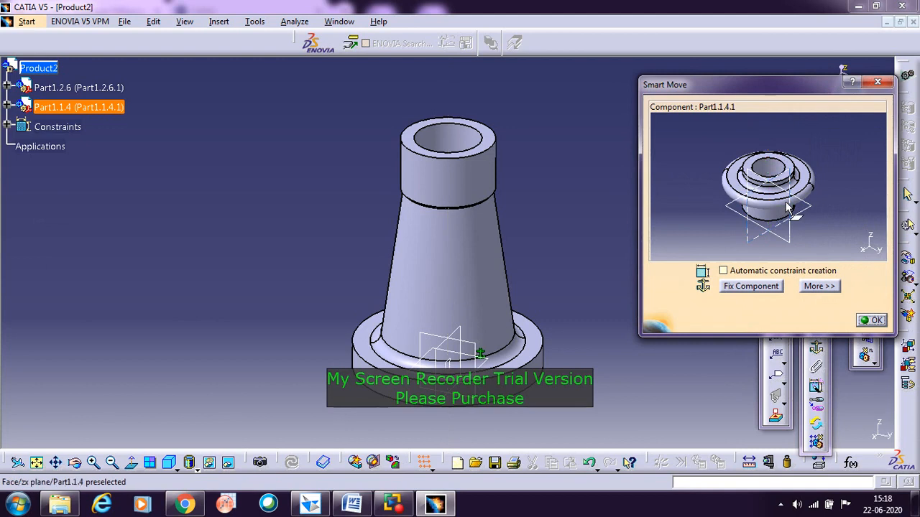
Step: Reposition the nut freehand beside the upper end of the body, clear of it, and accept the Smart Move placement
left_click_drag(769, 198, 702, 171)
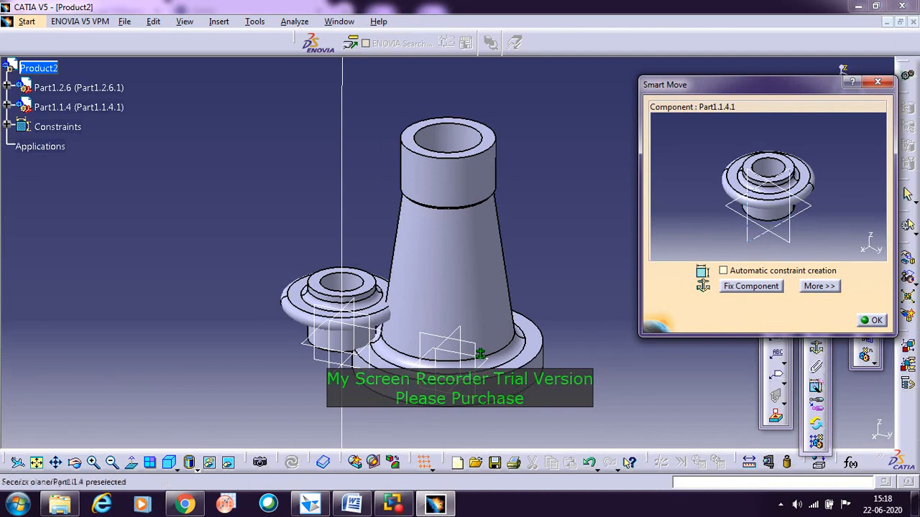
left_click_drag(772, 216, 715, 56)
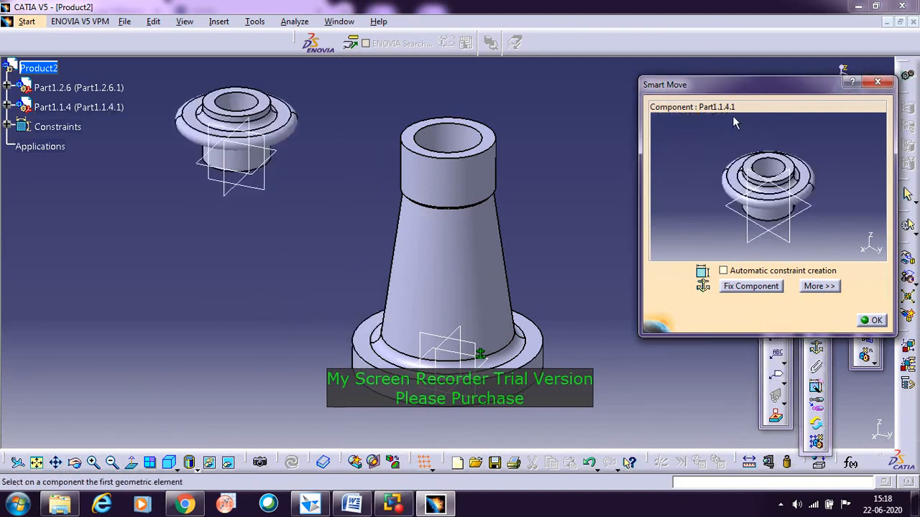
left_click_drag(766, 214, 817, 240)
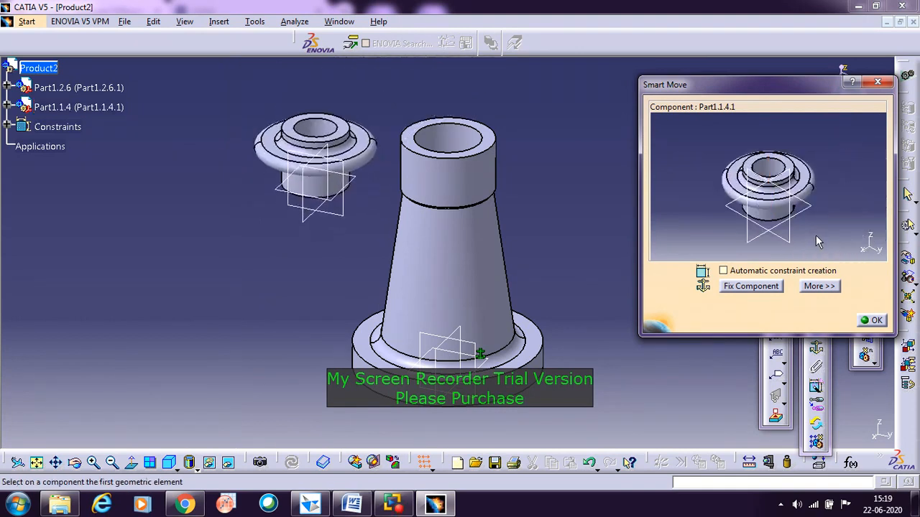
left_click(874, 322)
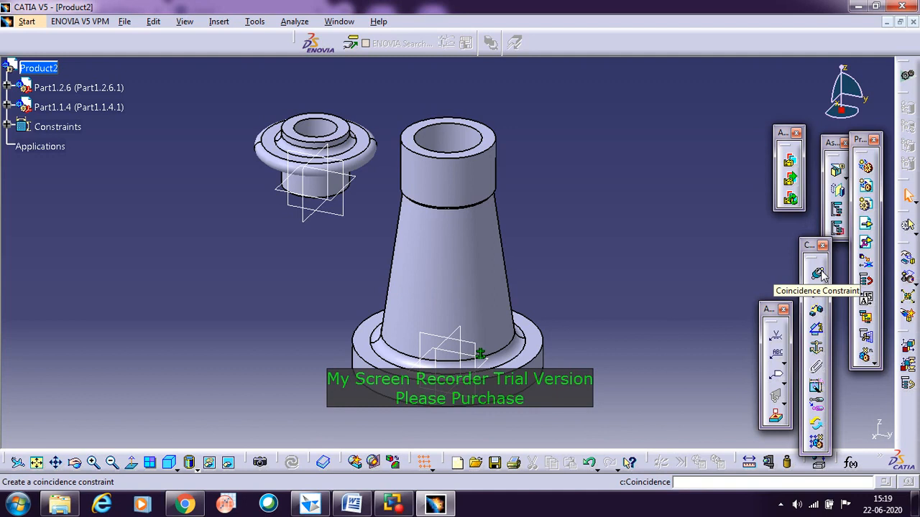
Step: Add a coincidence constraint between the body's central axis and the nut's axis, suppressing the assistant prompt, and update the assembly
left_click(821, 270)
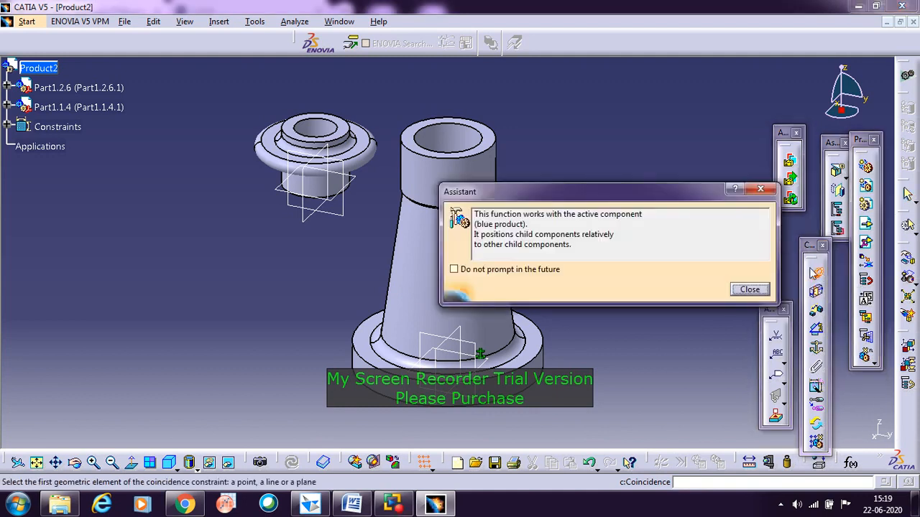
left_click(455, 272)
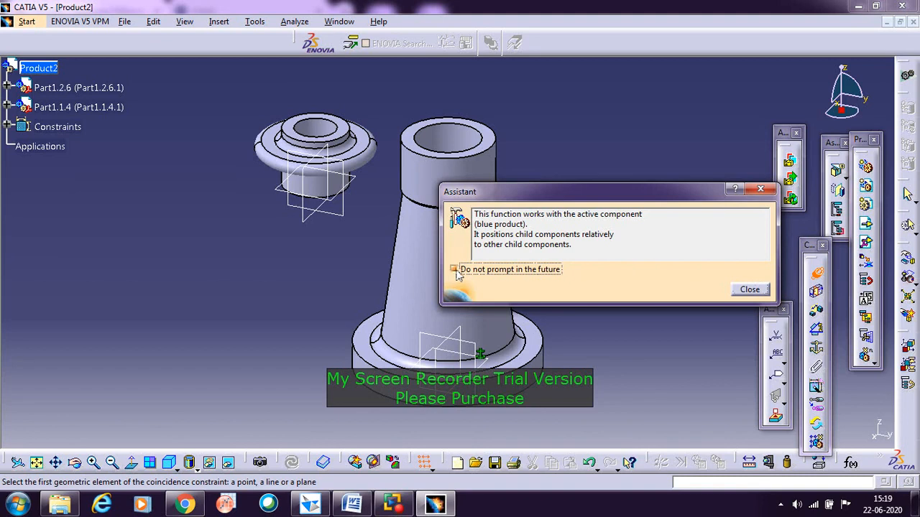
left_click(750, 290)
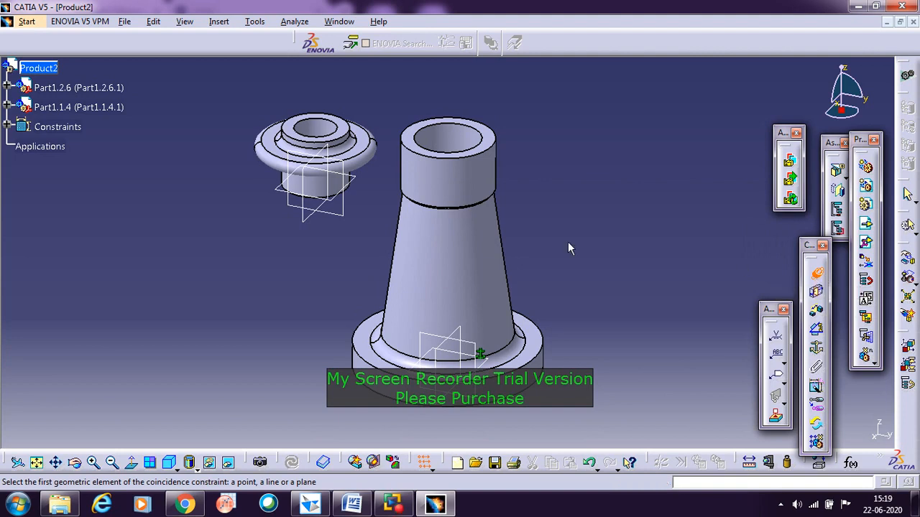
left_click(457, 202)
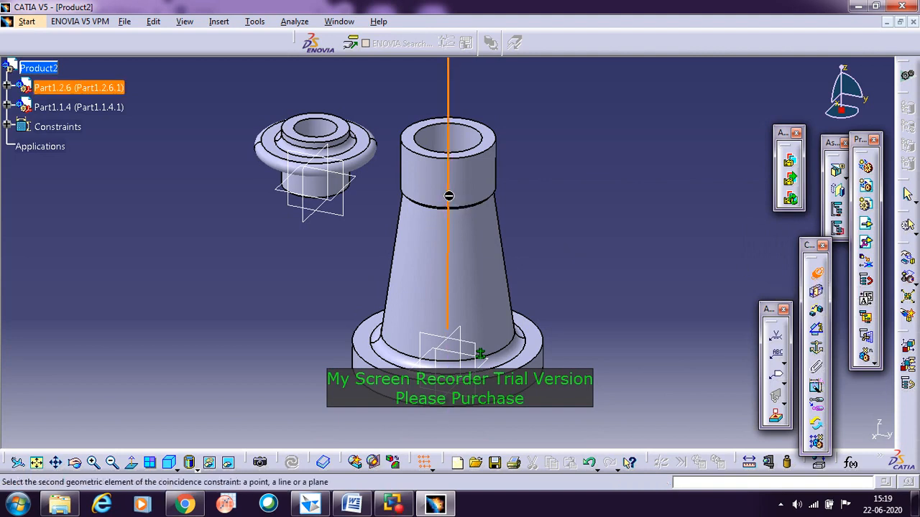
left_click(323, 186)
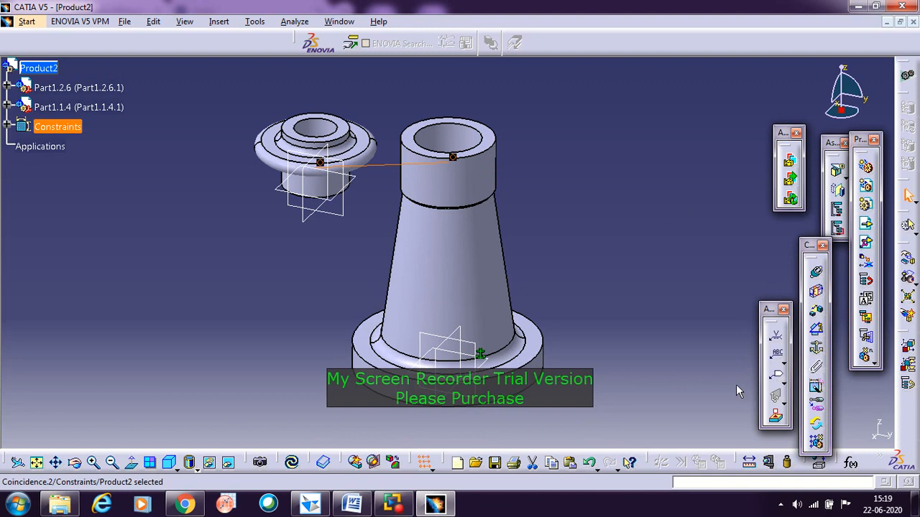
left_click(293, 463)
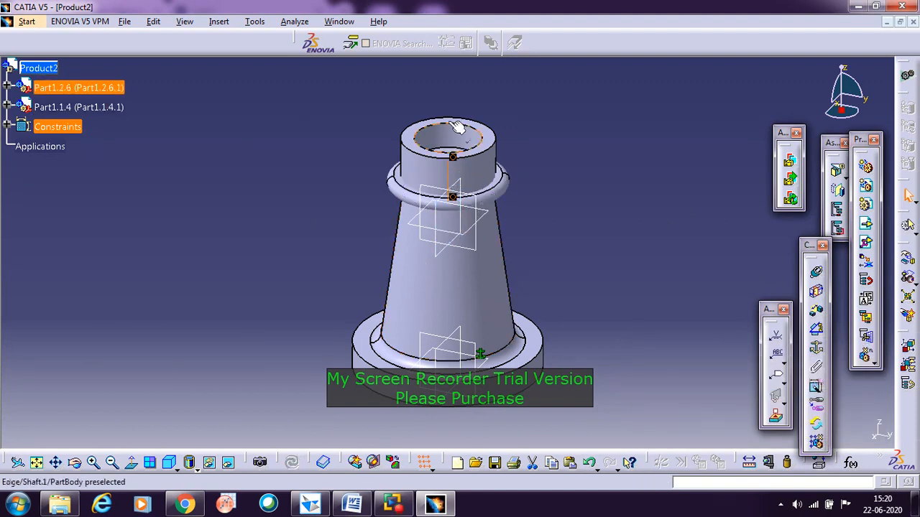
left_click(453, 239)
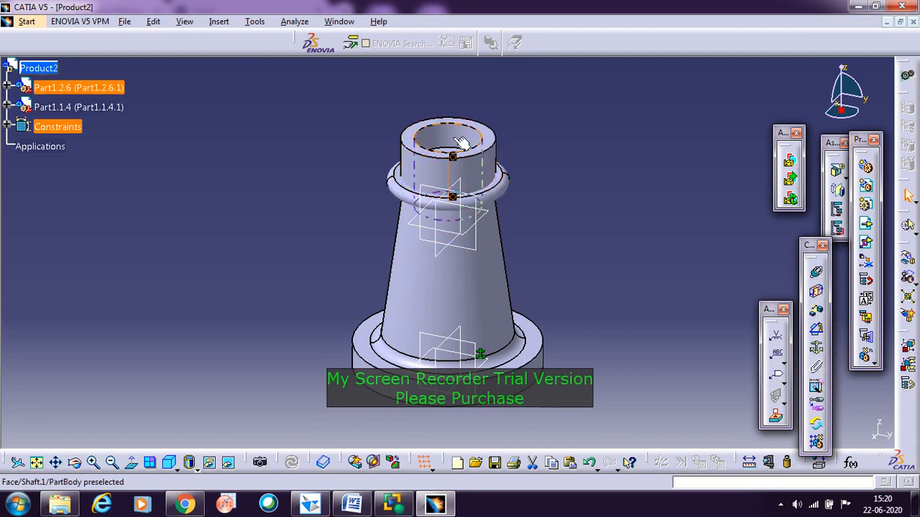
left_click(453, 205)
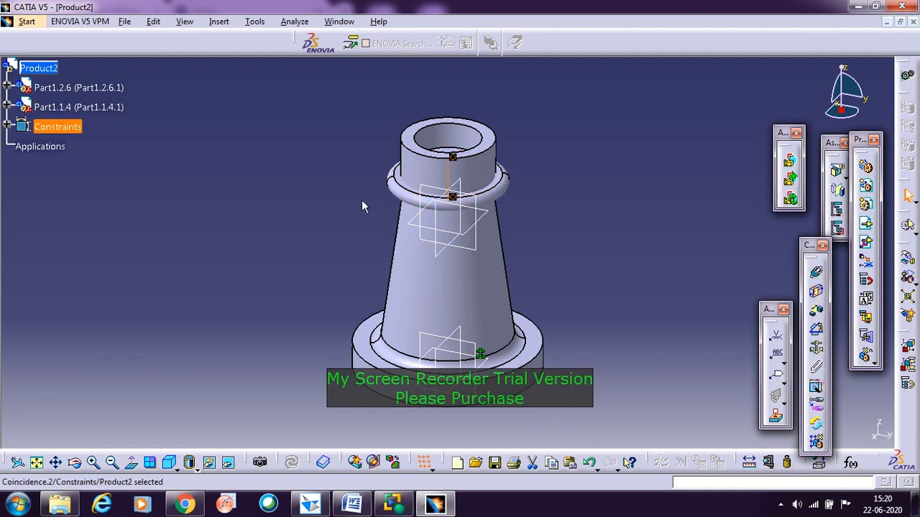
left_click(632, 162)
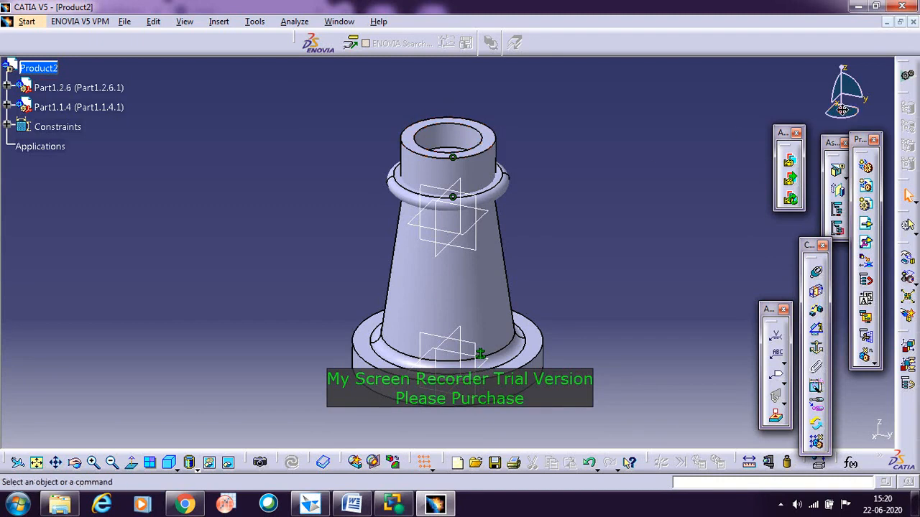
Step: Attach the compass to the nut and move the nut freehand up along its axis until its flange is clear above the body
left_click_drag(842, 115, 462, 152)
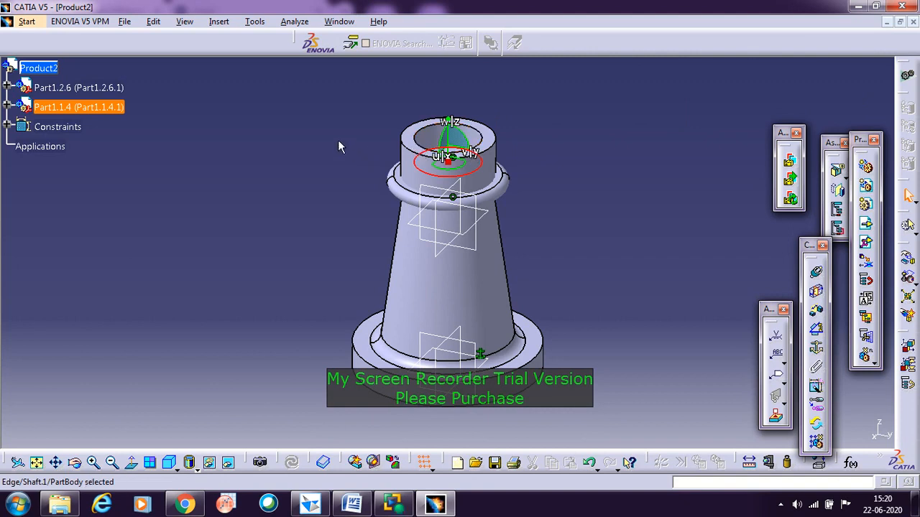
left_click(84, 107)
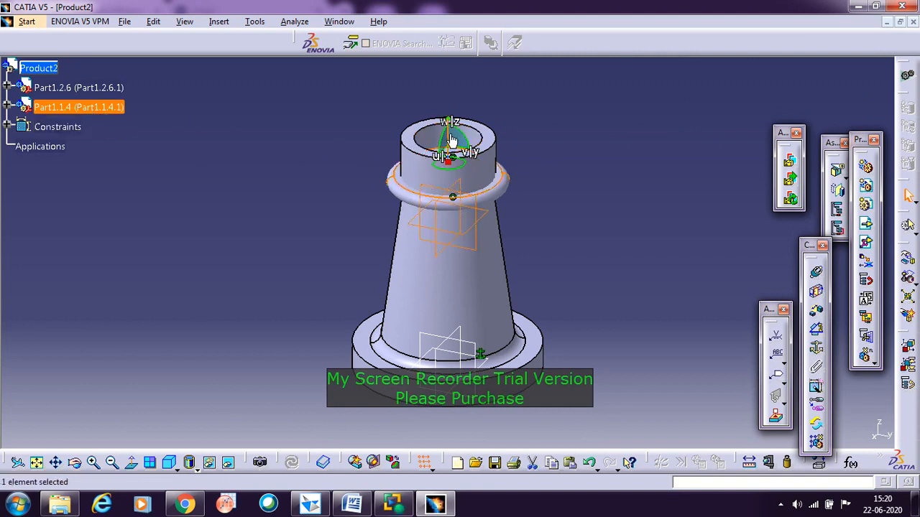
left_click_drag(452, 141, 439, 41)
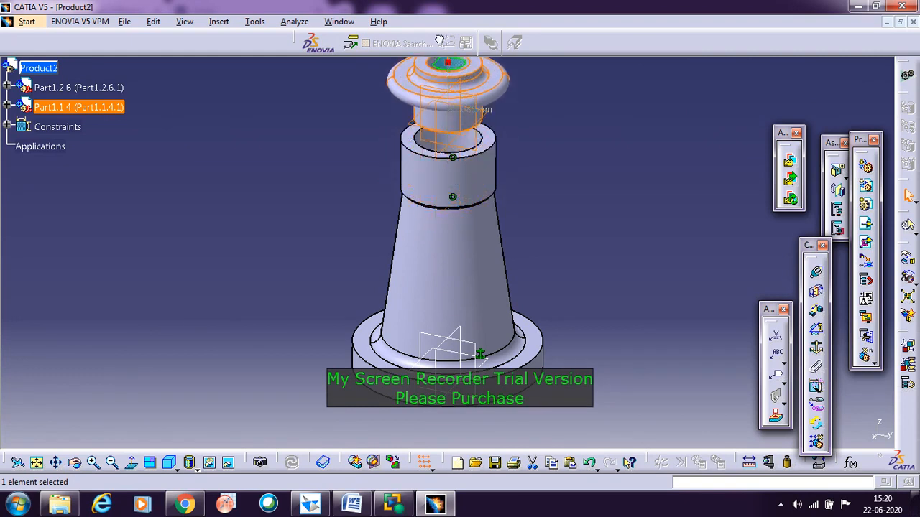
left_click(576, 148)
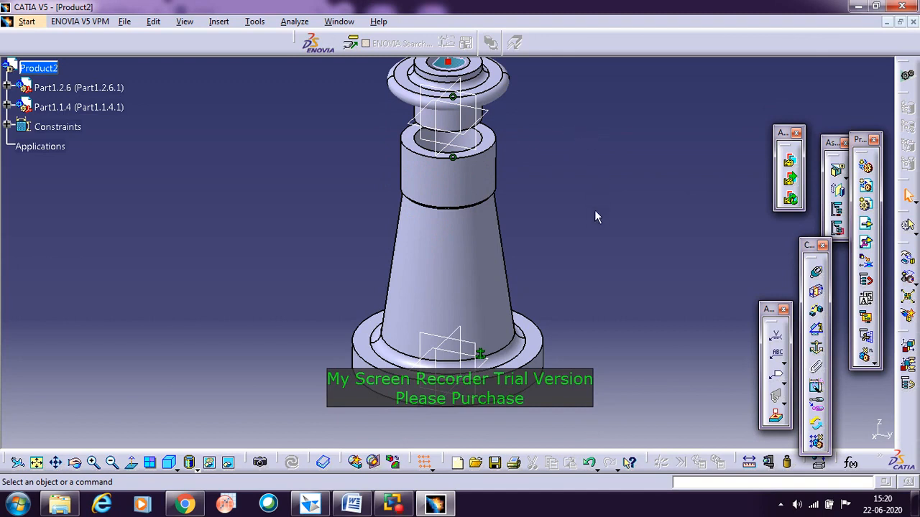
middle_click_drag(573, 138, 587, 195)
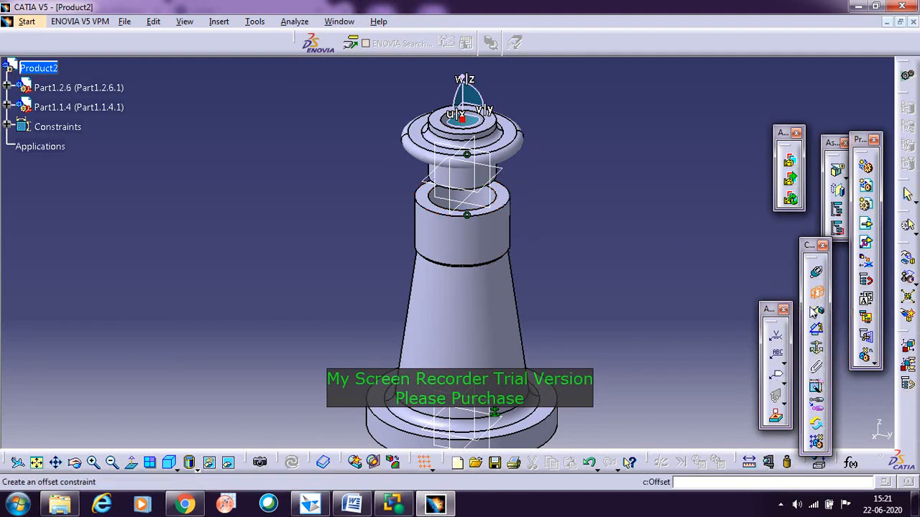
Step: Add a contact constraint between the body's upper annular face and the underside of the nut's flange, and update the assembly
left_click(816, 293)
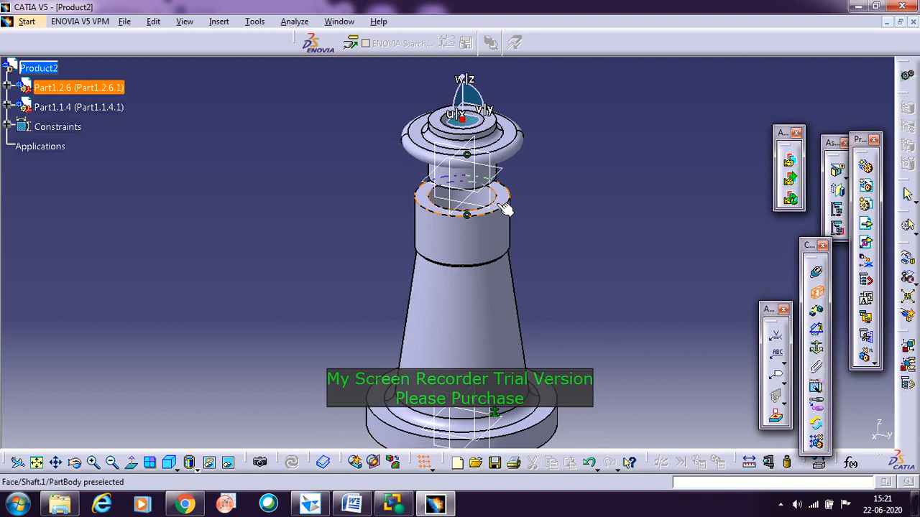
left_click(503, 207)
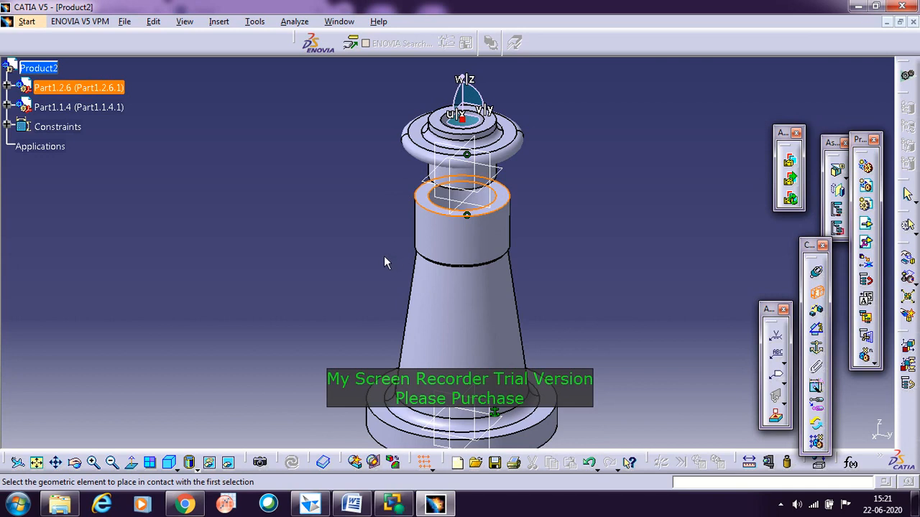
middle_click_drag(366, 263, 465, 161)
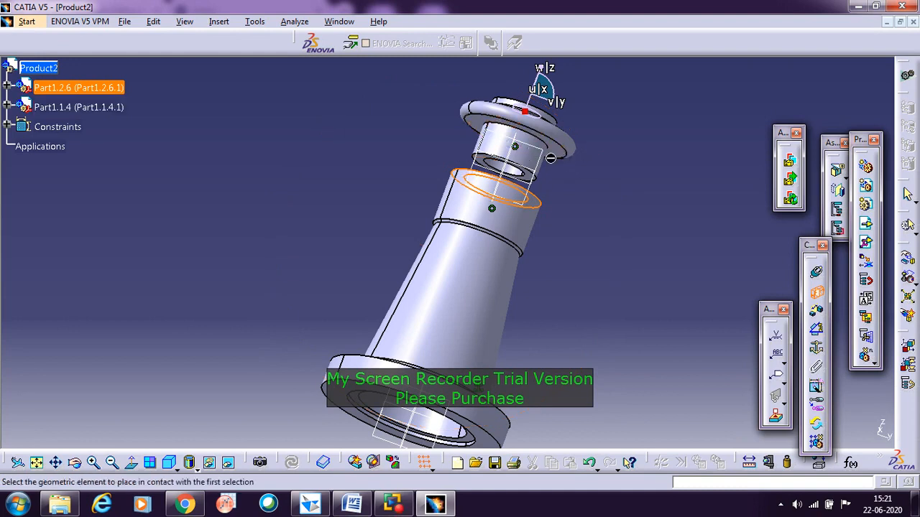
left_click(555, 150)
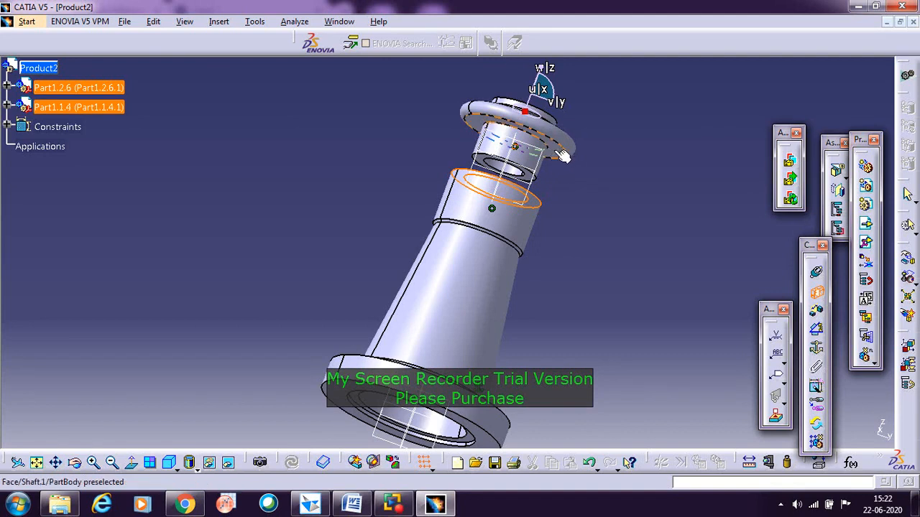
left_click(563, 157)
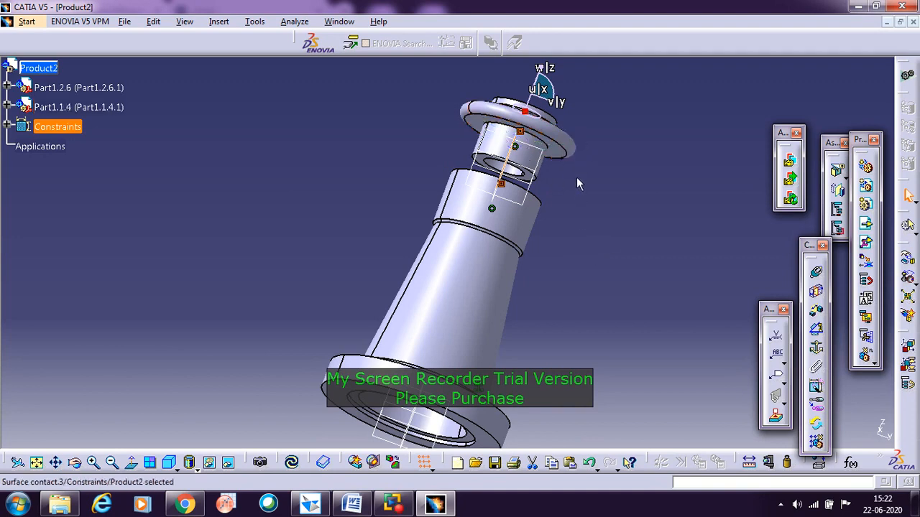
left_click(291, 462)
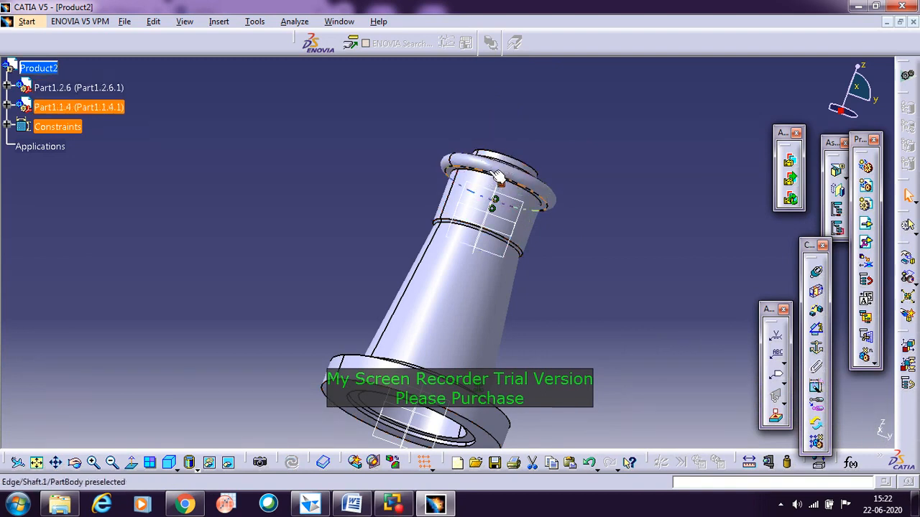
left_click(573, 230)
Step: Insert the existing Screw Spindle part from the Screw Jack Catia folder into the product using Existing Component With Positioning
middle_click_drag(575, 170, 402, 212)
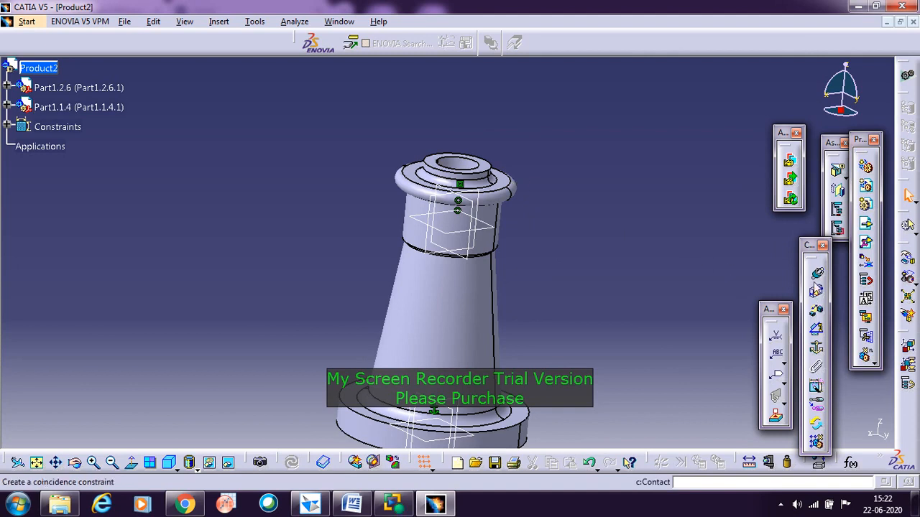
left_click(868, 246)
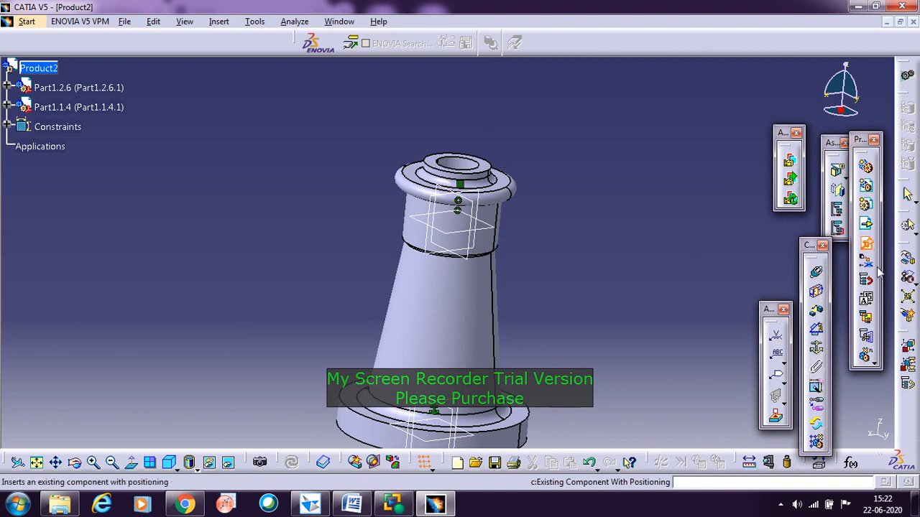
left_click(30, 72)
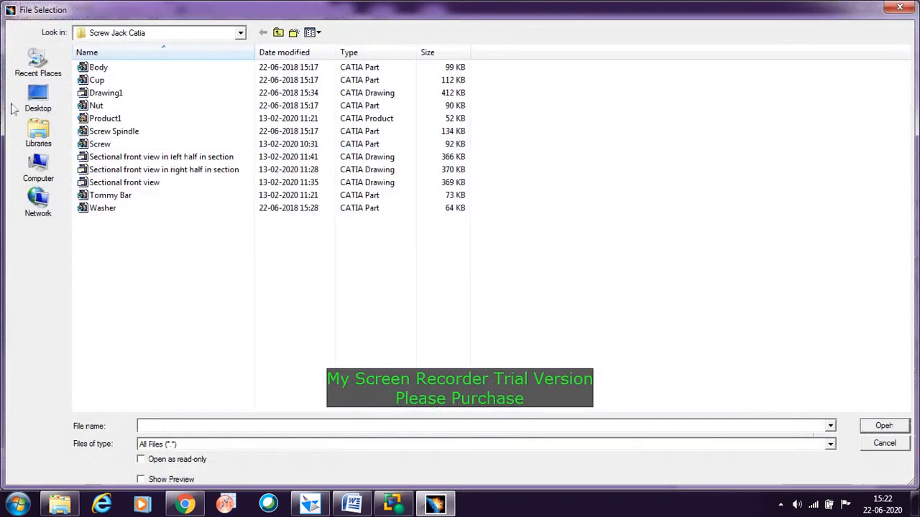
left_click(108, 133)
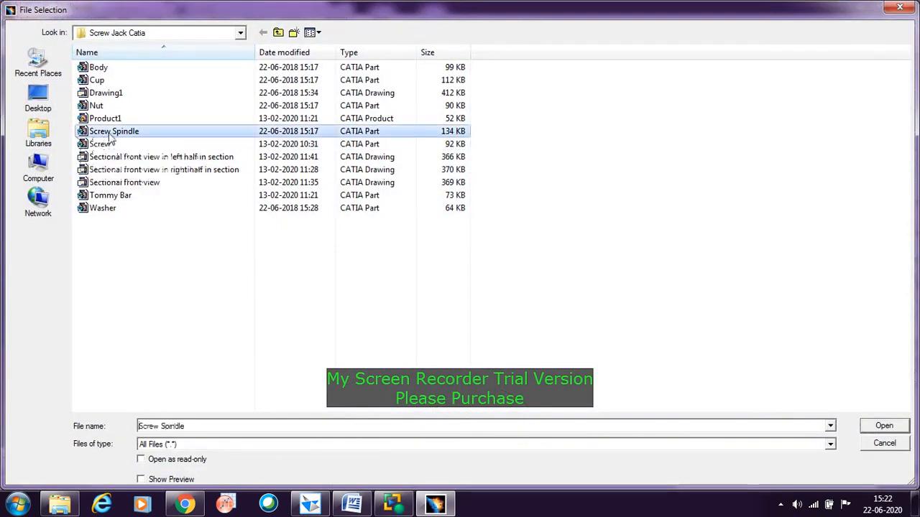
left_click(873, 427)
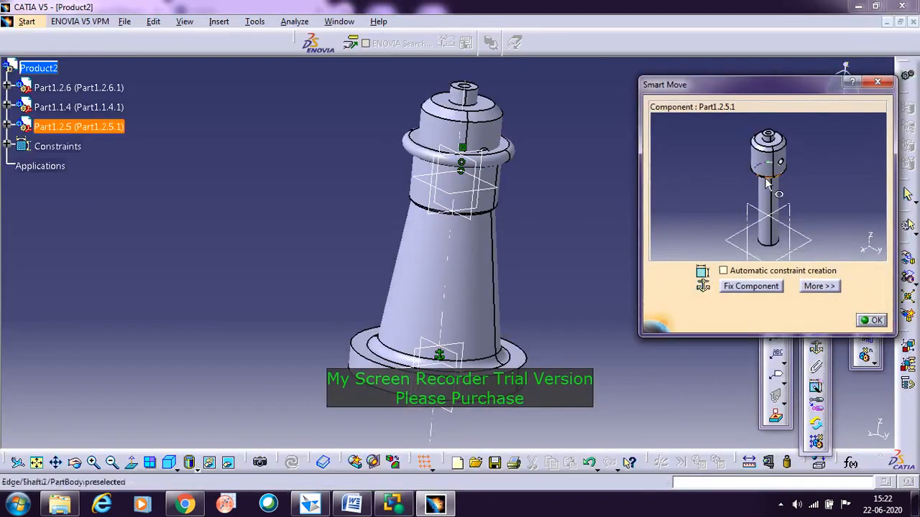
Step: Reposition the screw spindle freehand beside the body, clear of it and slightly raised, and accept the Smart Move placement
left_click(775, 203)
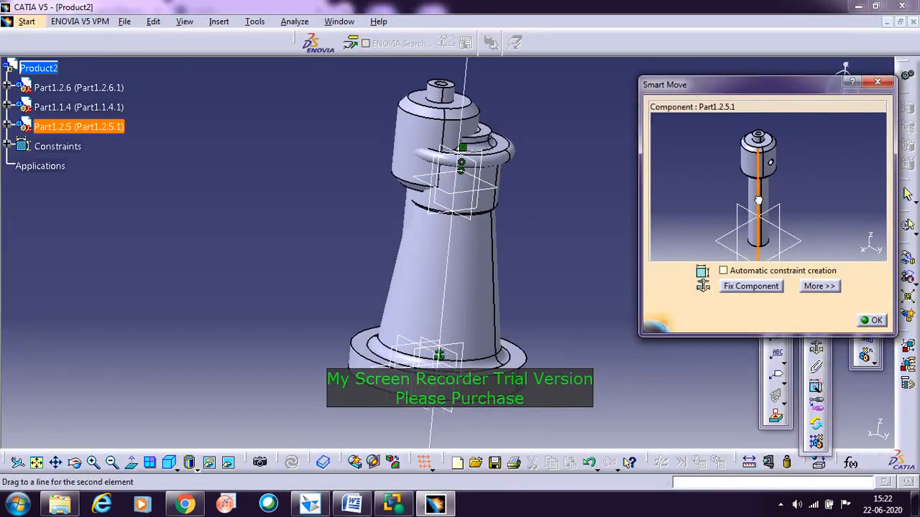
left_click_drag(758, 200, 715, 191)
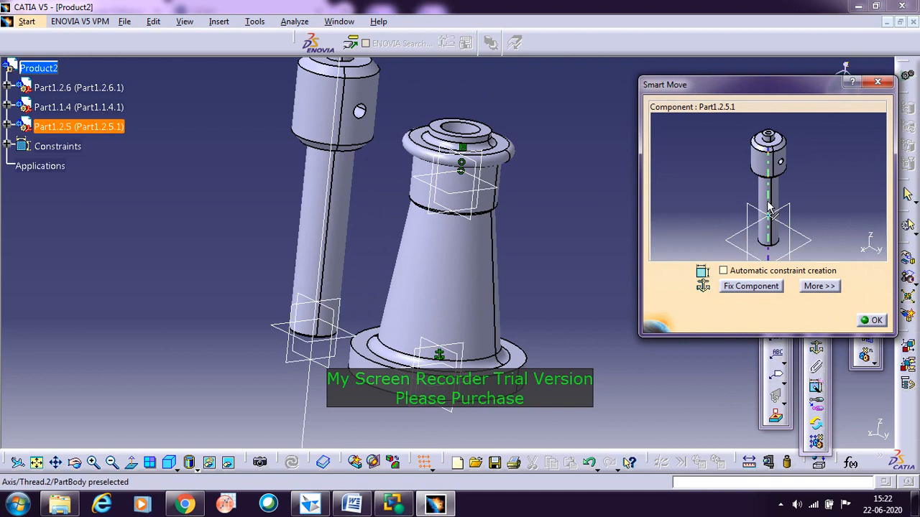
left_click_drag(769, 208, 766, 177)
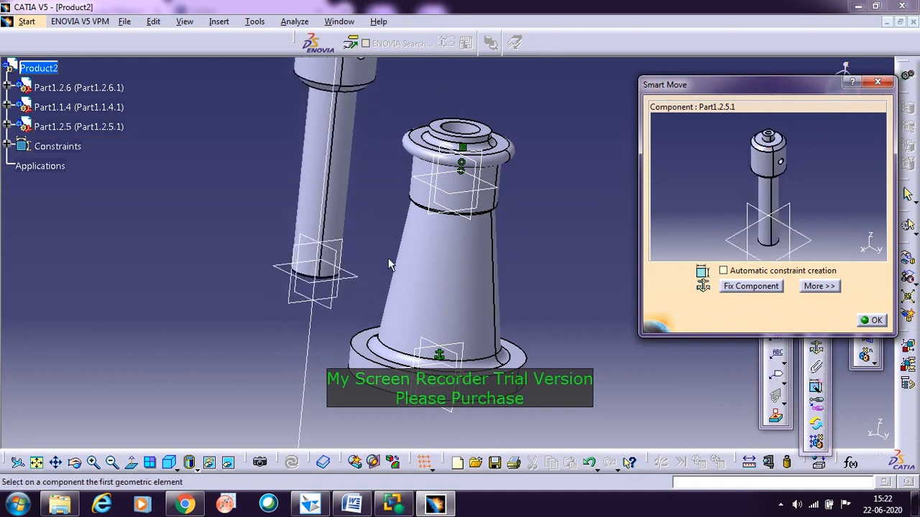
left_click(872, 321)
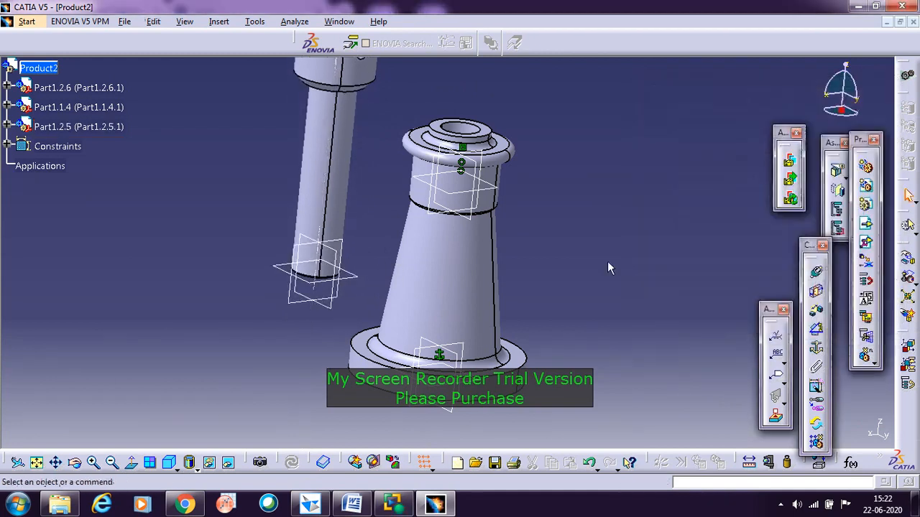
Step: Add a coincidence constraint between the body's central axis and the screw spindle's axis, and update the assembly
middle_click_drag(610, 342, 601, 367)
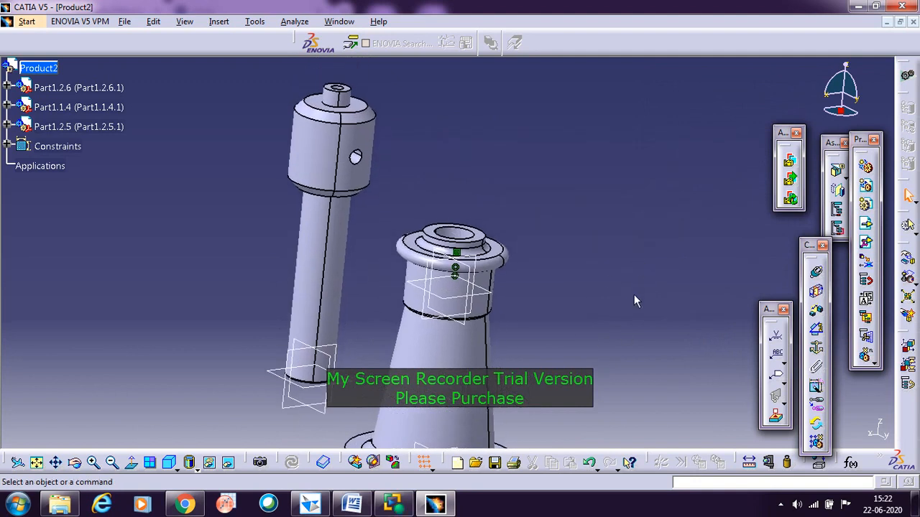
left_click(818, 274)
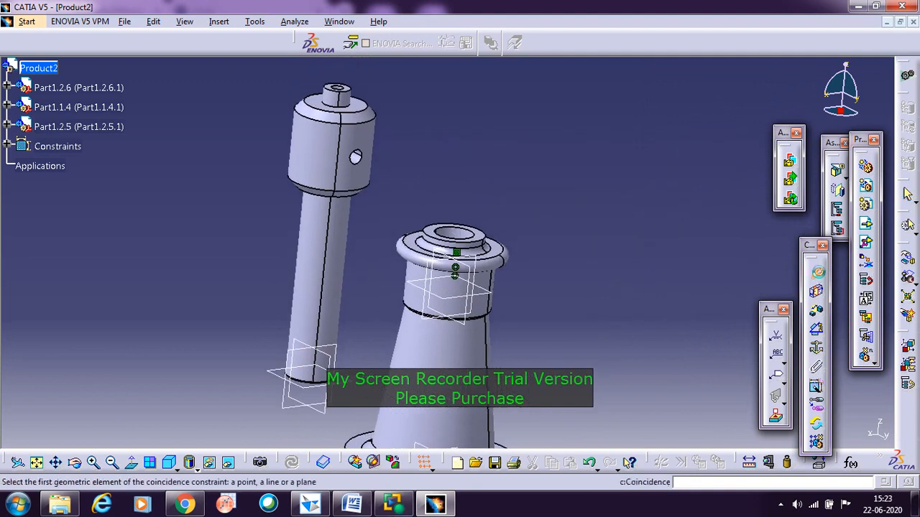
left_click(449, 349)
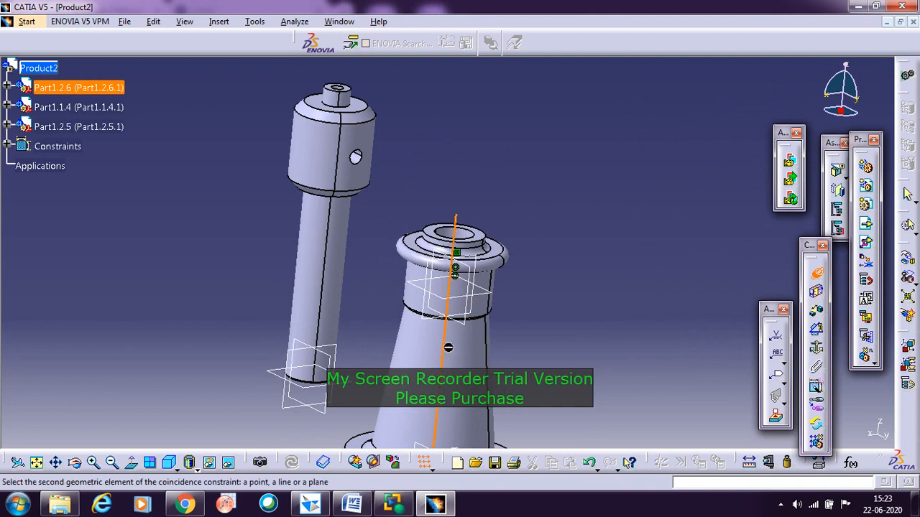
left_click(325, 309)
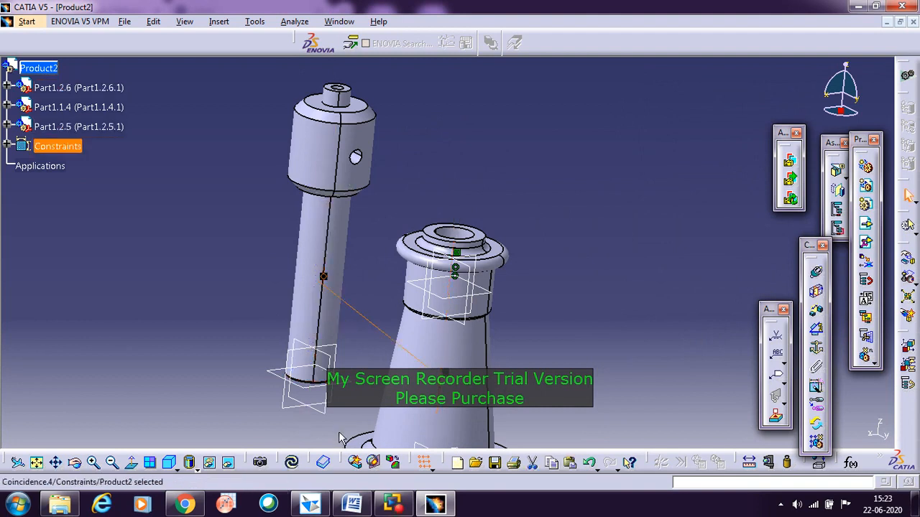
left_click(293, 463)
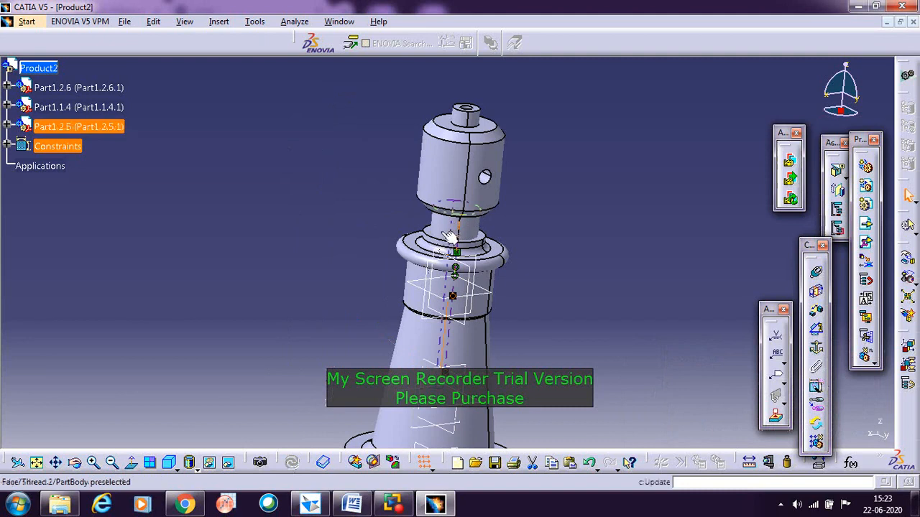
left_click(664, 288)
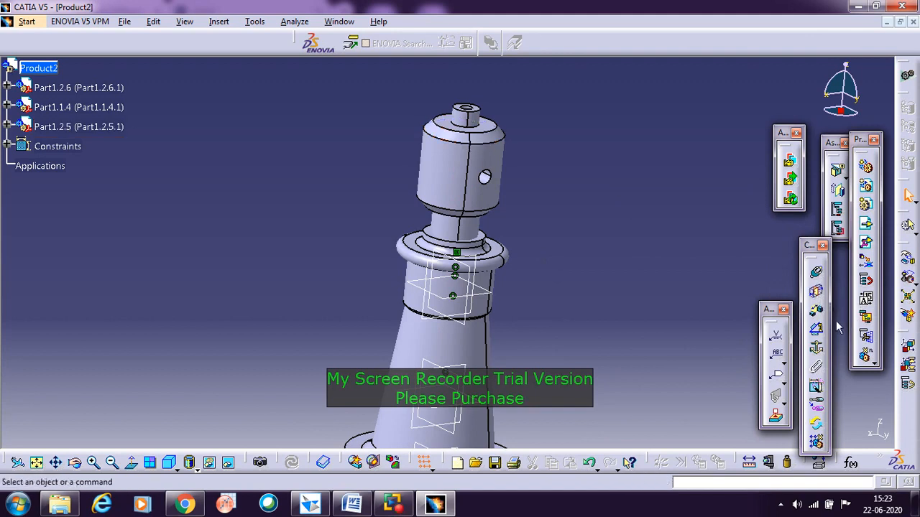
Step: Insert the existing Cup part from the Screw Jack Catia folder into the product using Existing Component With Positioning
left_click(867, 245)
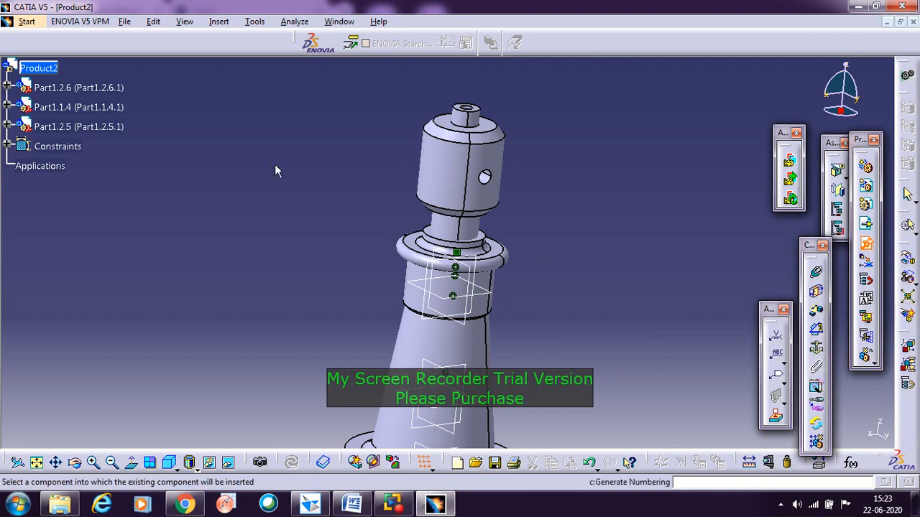
left_click(62, 69)
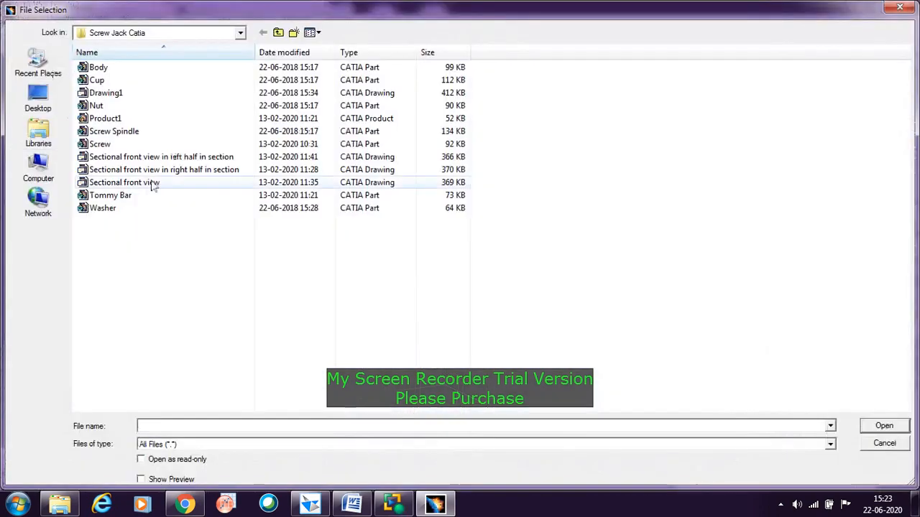
left_click(98, 80)
left_click(884, 425)
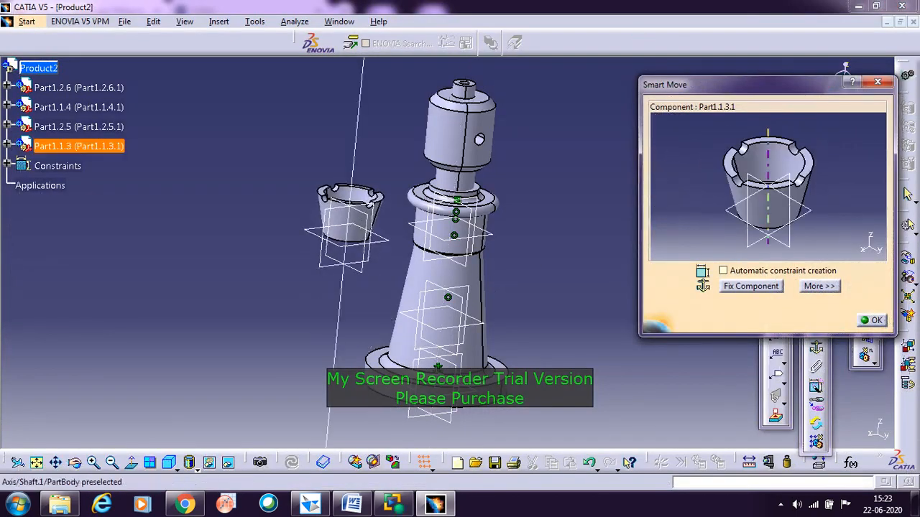
Step: Reposition the cup freehand beside and above the spindle head, clear of the other parts, and accept the Smart Move placement
left_click(781, 217)
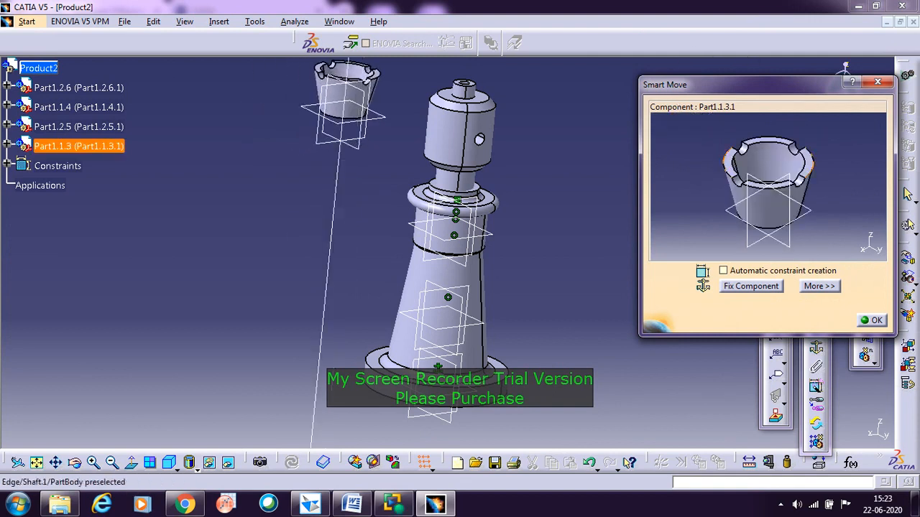
left_click_drag(763, 169, 772, 167)
left_click(874, 323)
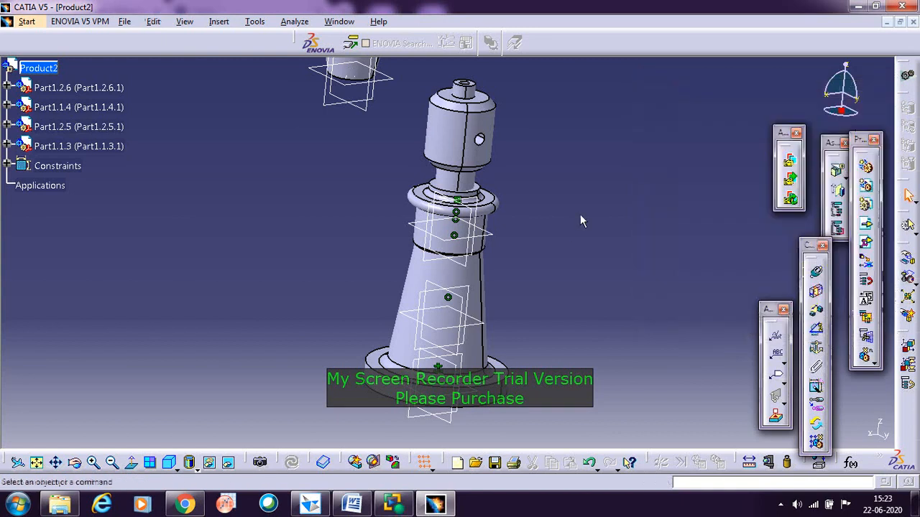
Step: Add a coincidence constraint between the screw spindle's axis and the cup's central axis
middle_click_drag(574, 211, 538, 331)
scroll(554, 217, "up", 1)
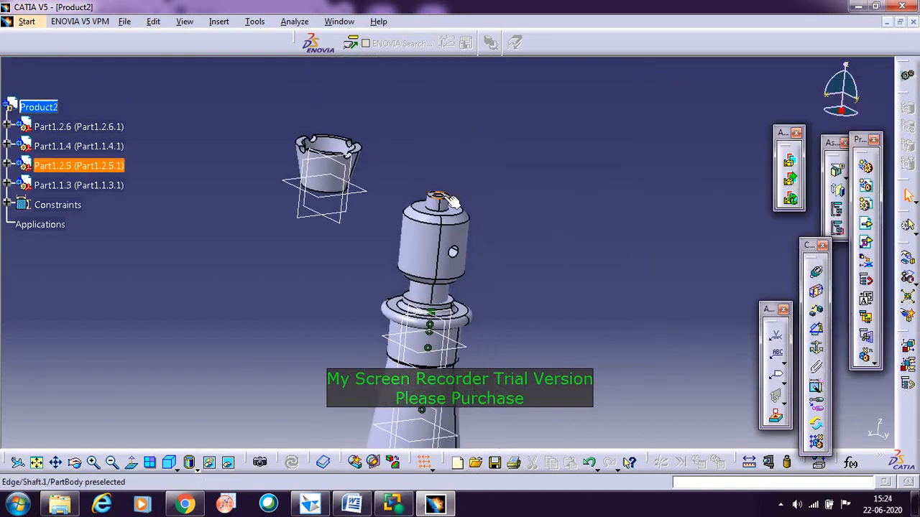
middle_click_drag(288, 286, 406, 186)
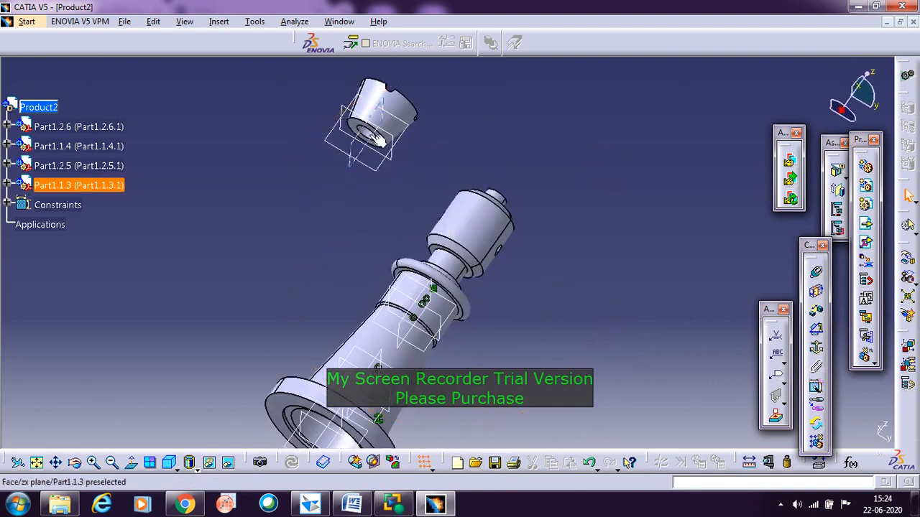
left_click(817, 275)
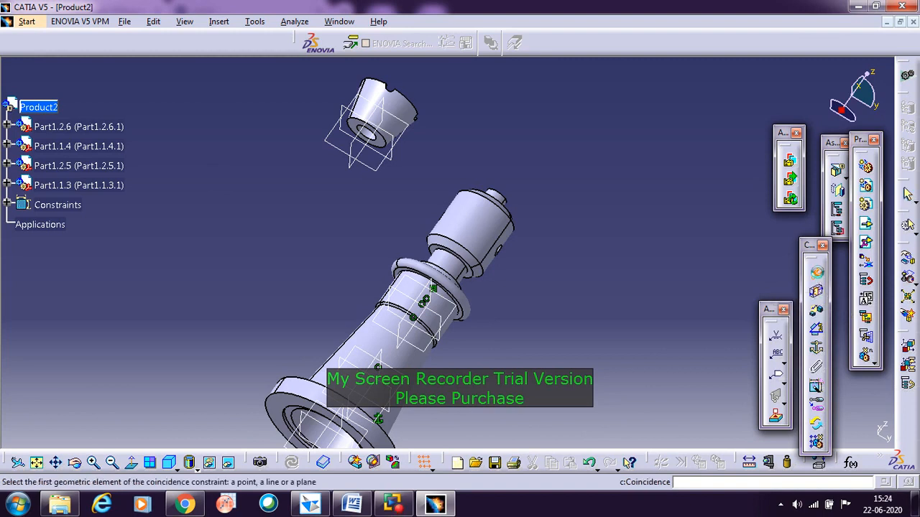
left_click(488, 228)
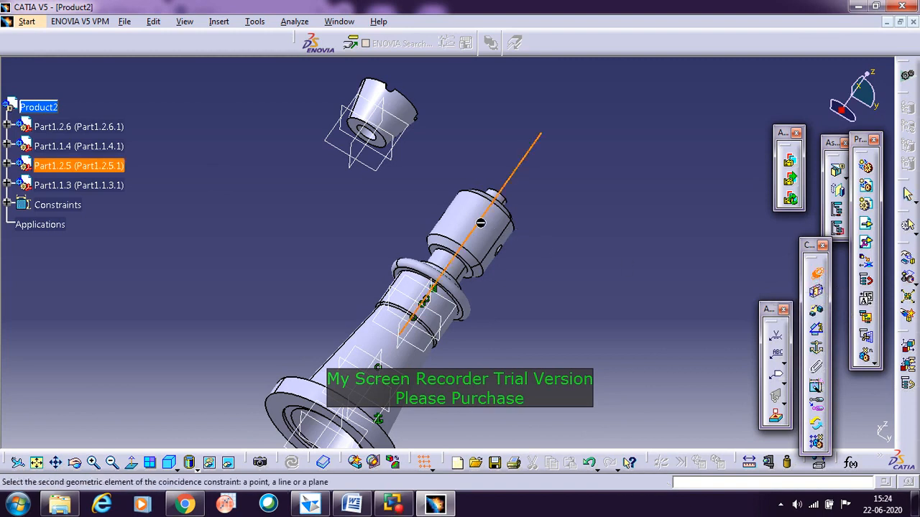
left_click(391, 119)
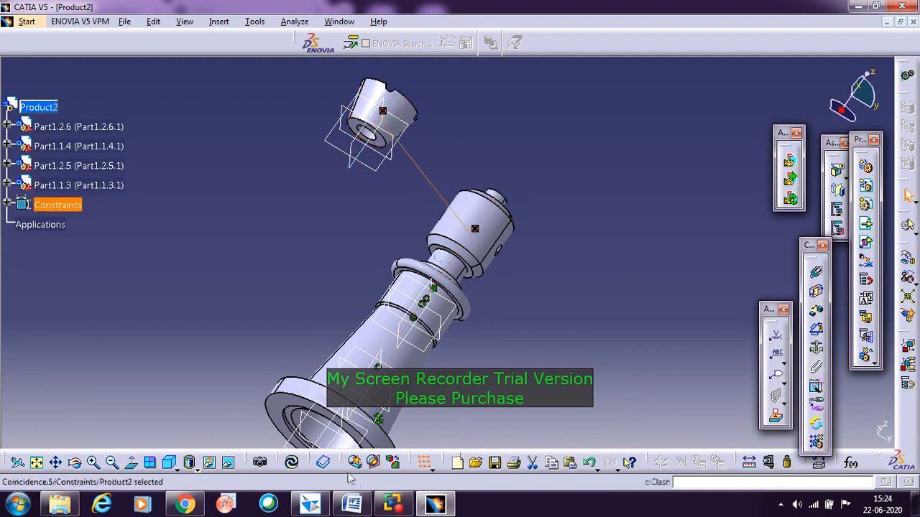
Step: Update the assembly, attach the compass to the cup and move it up along the spindle's axis, clear of the spindle head
left_click(291, 462)
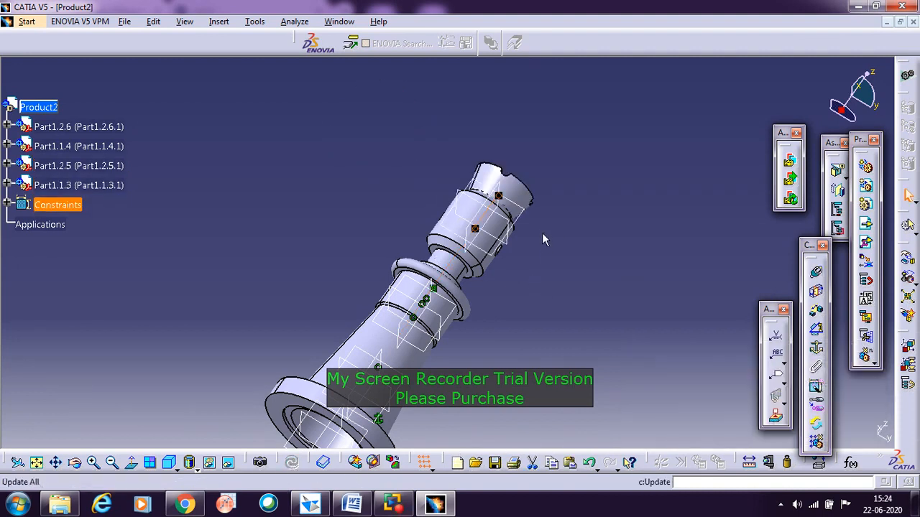
left_click(584, 231)
middle_click_drag(584, 231, 460, 257)
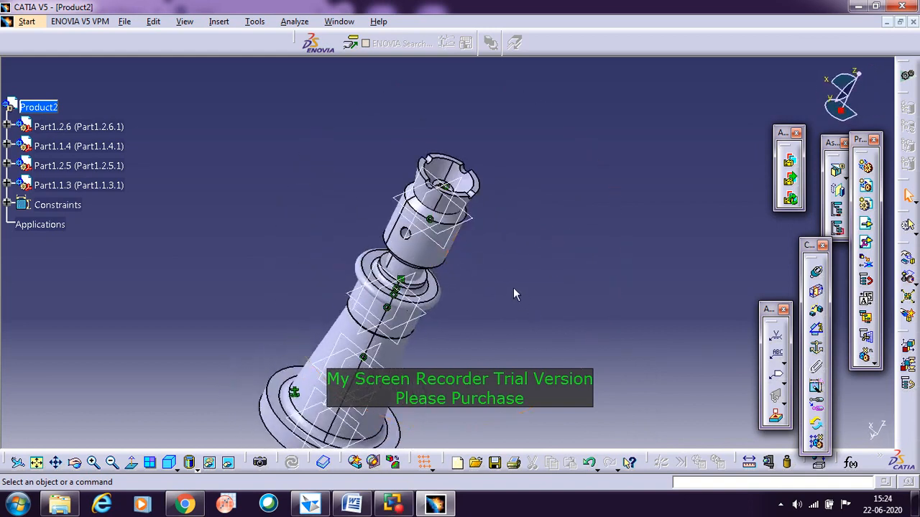
middle_click_drag(513, 288, 467, 209)
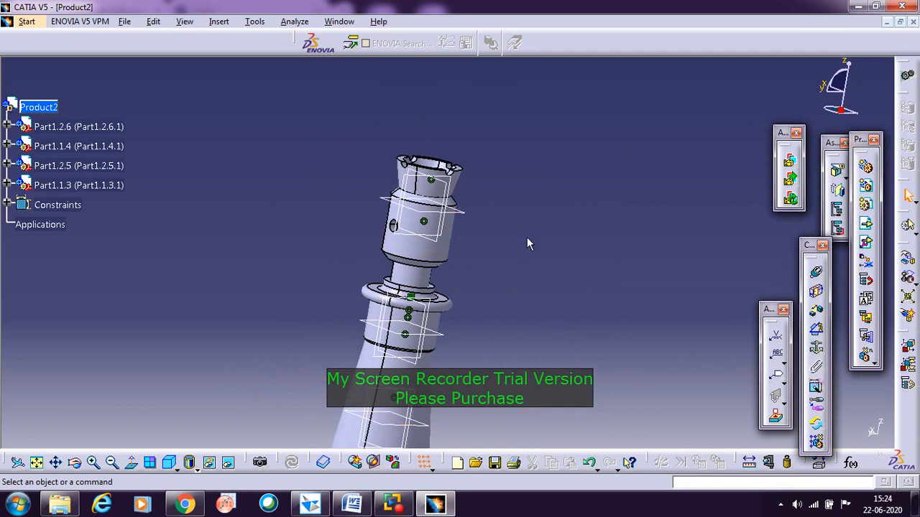
left_click_drag(840, 109, 426, 188)
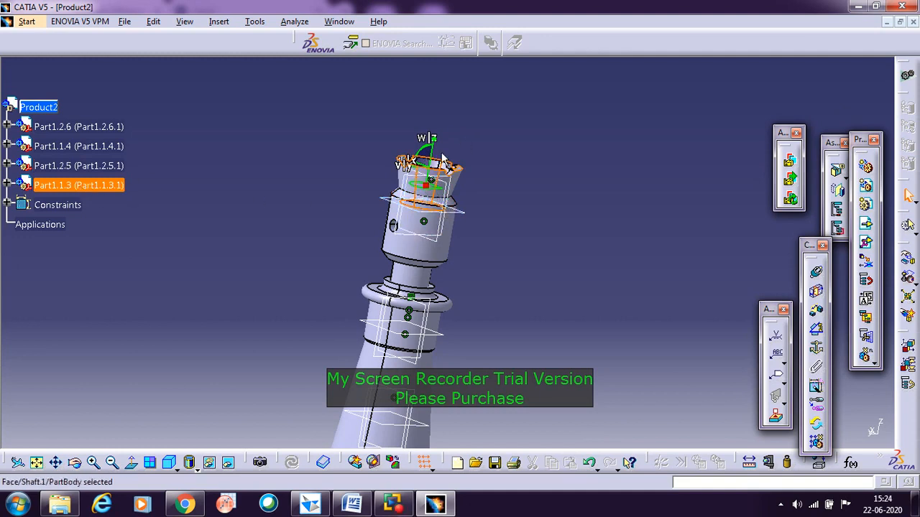
left_click_drag(432, 157, 438, 118)
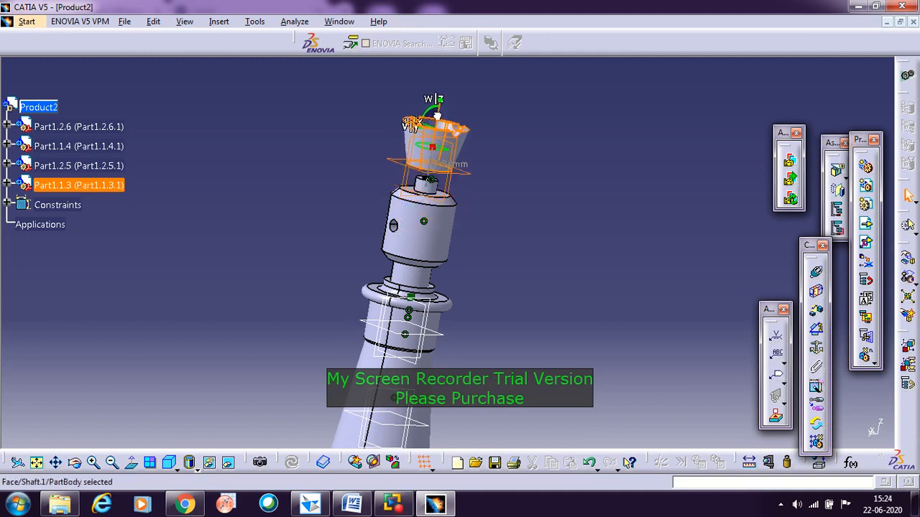
left_click(477, 163)
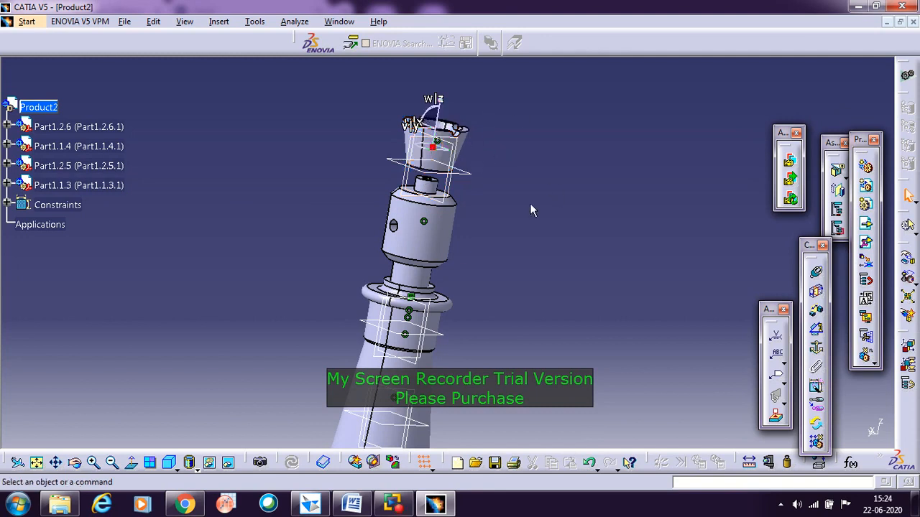
Step: Add a contact constraint between the top shoulder face of the spindle head and the cup's underside, and update the assembly
middle_click_drag(527, 203, 559, 276)
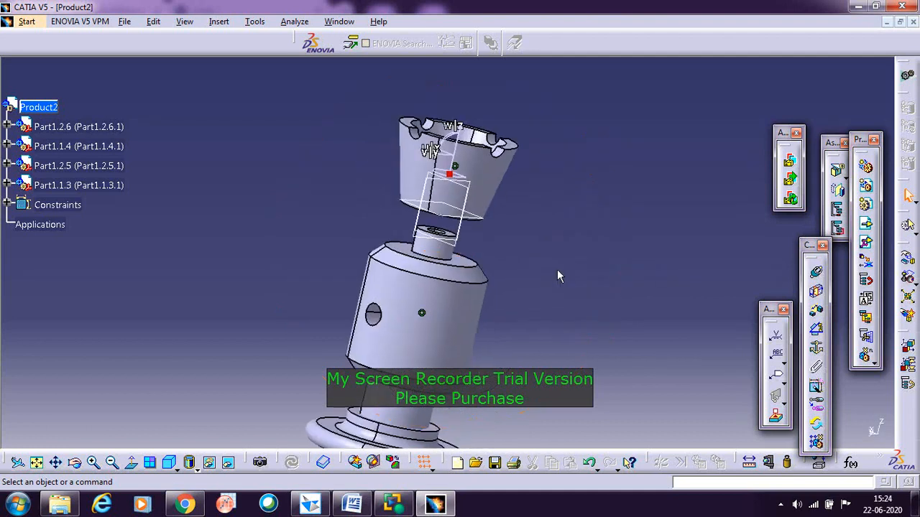
left_click(818, 294)
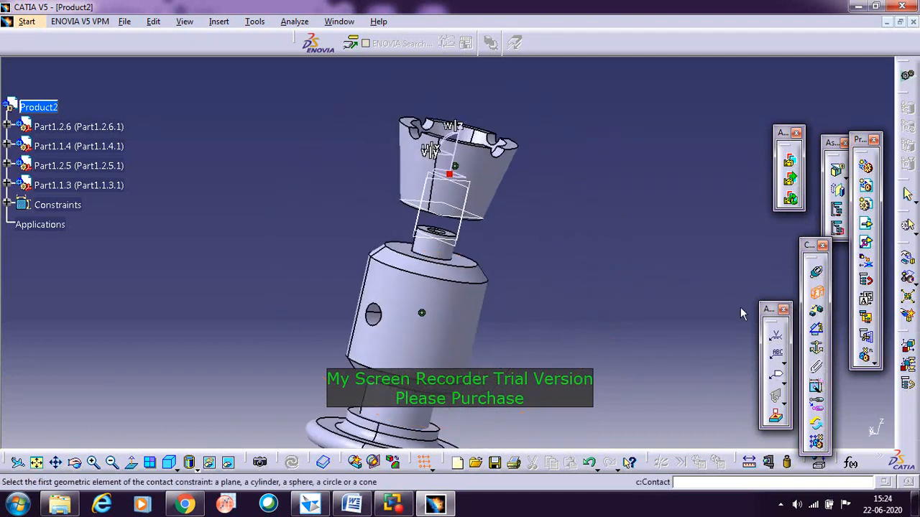
left_click(464, 261)
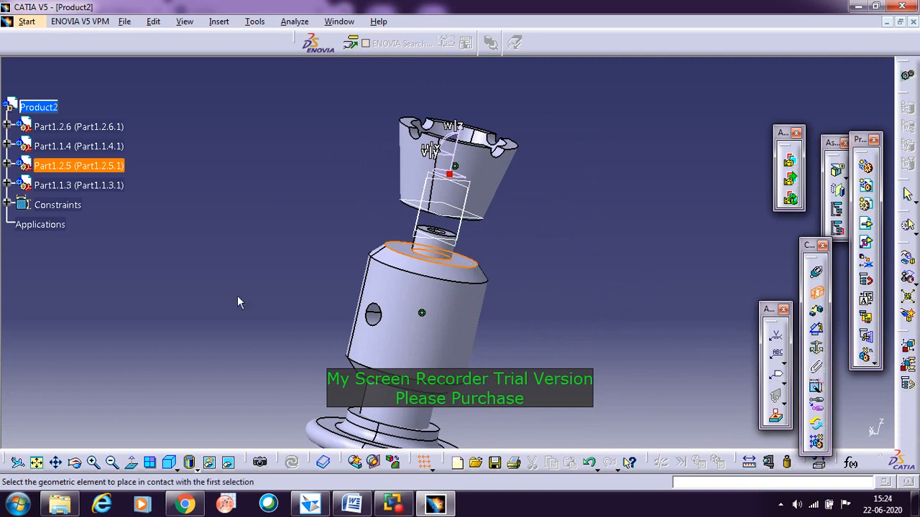
middle_click_drag(242, 293, 264, 286)
middle_click_drag(325, 229, 362, 233)
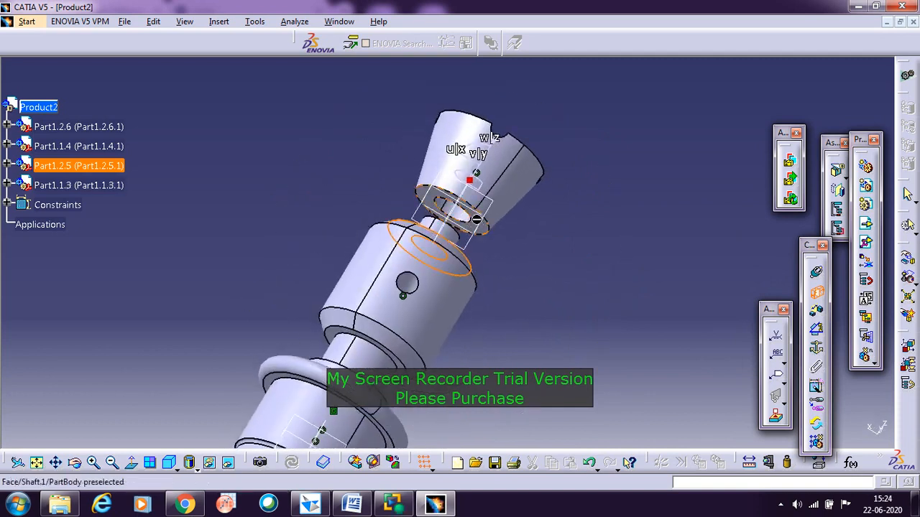
left_click(475, 225)
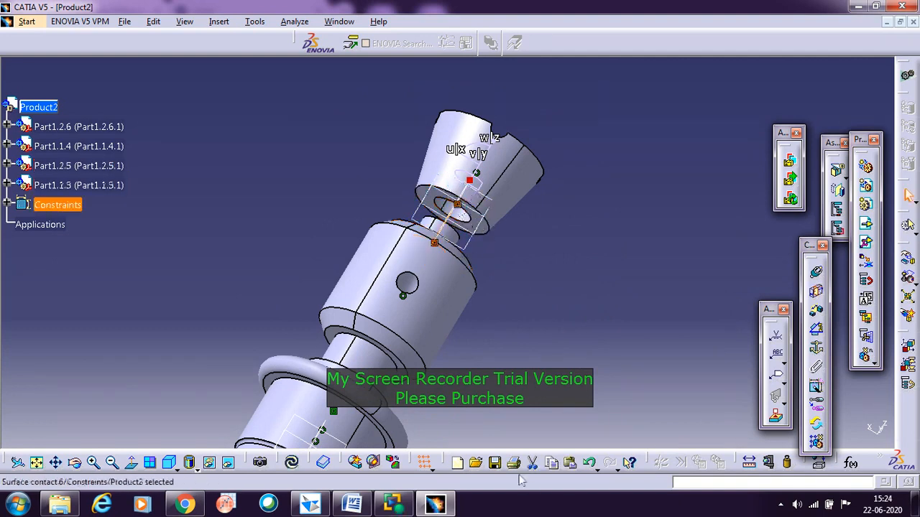
left_click(292, 464)
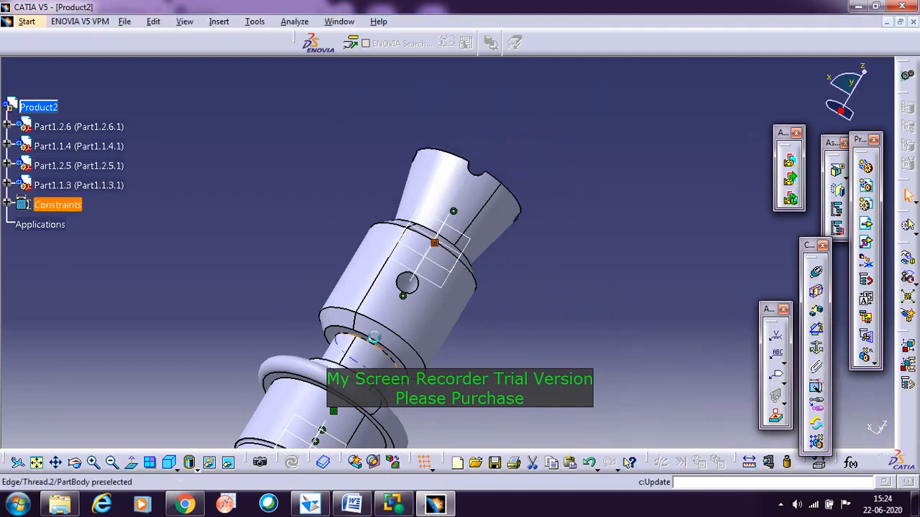
middle_click_drag(567, 152, 424, 224)
scroll(424, 223, "down", 1)
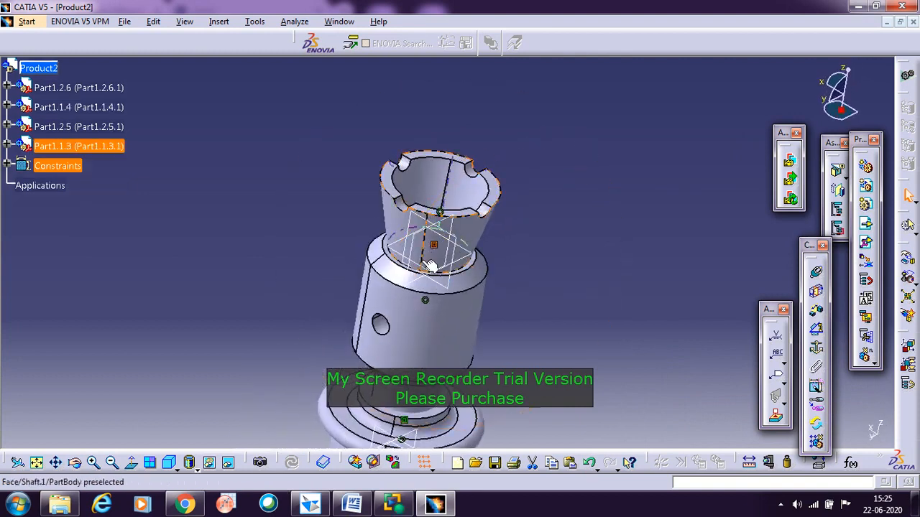
left_click(604, 286)
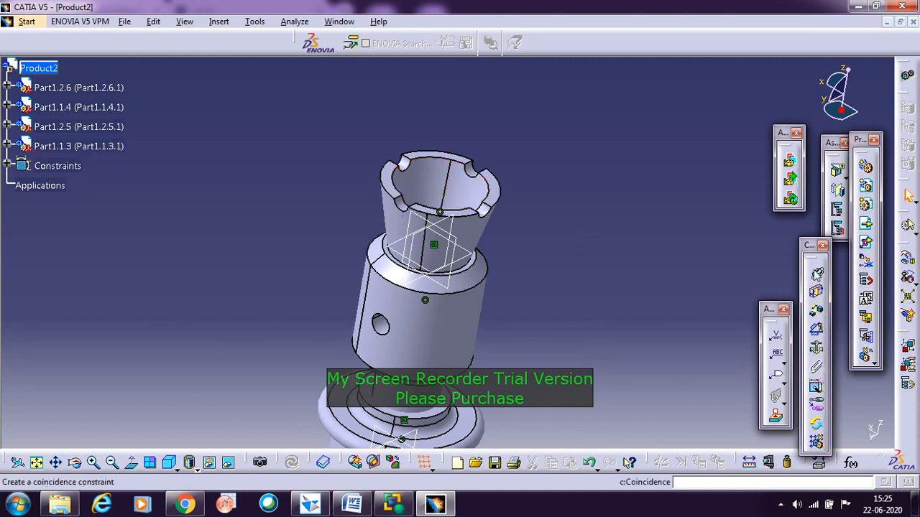
Step: Insert the existing Washer part from the Screw Jack Catia folder into the product using Existing Component With Positioning
left_click(867, 246)
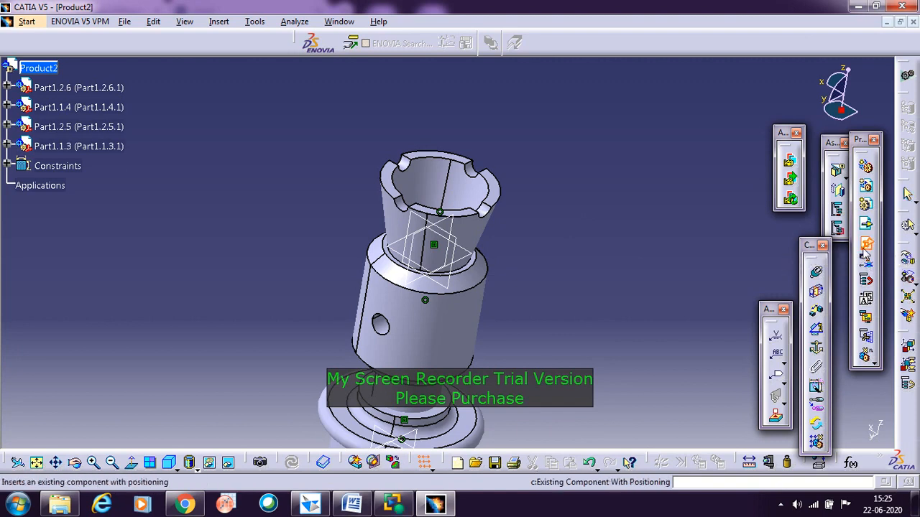
left_click(34, 73)
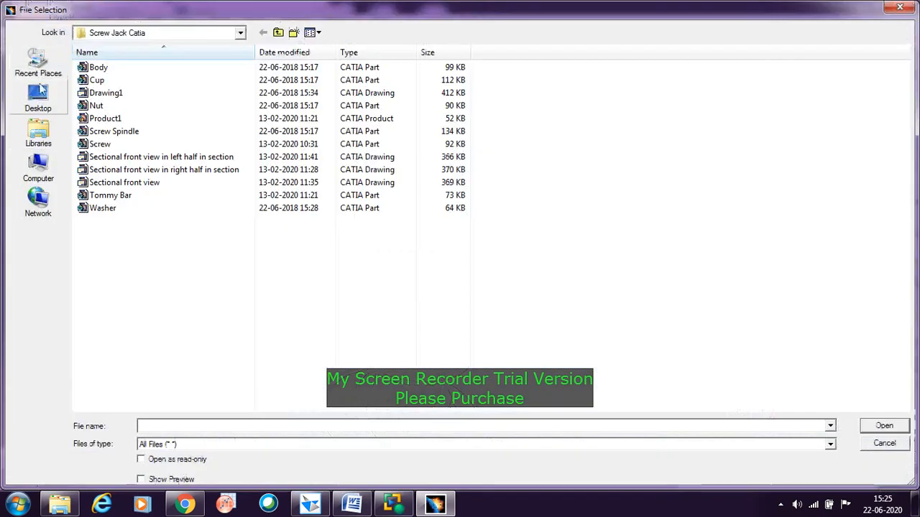
left_click(103, 210)
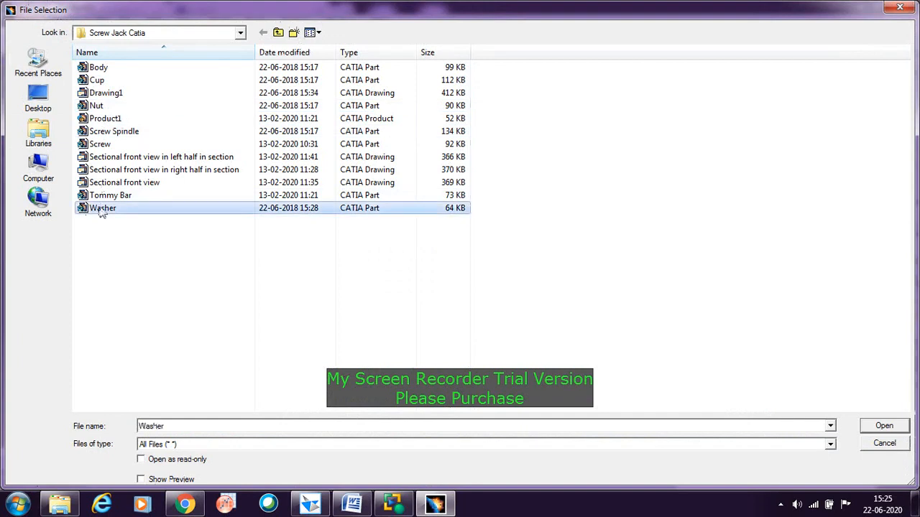
left_click(903, 428)
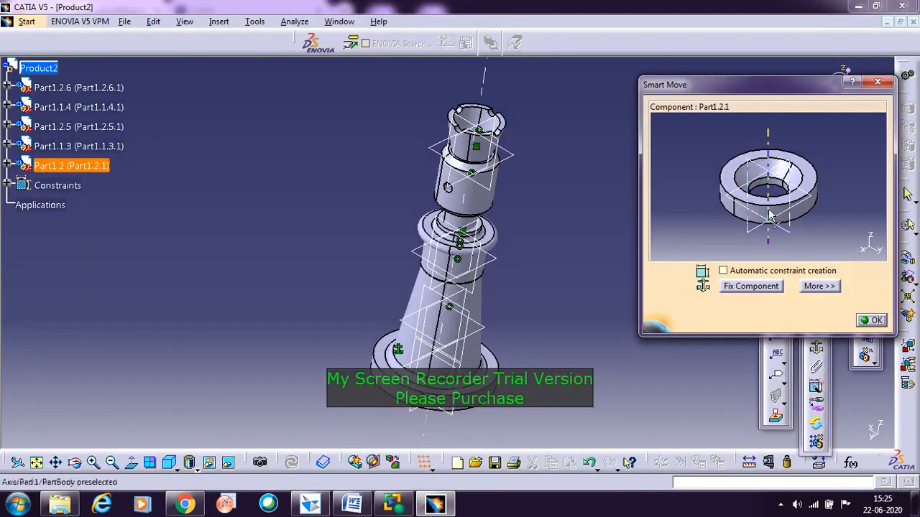
Step: Reposition the washer freehand above and beside the cup, clear of the other parts, and accept the Smart Move placement
left_click_drag(769, 215, 531, 137)
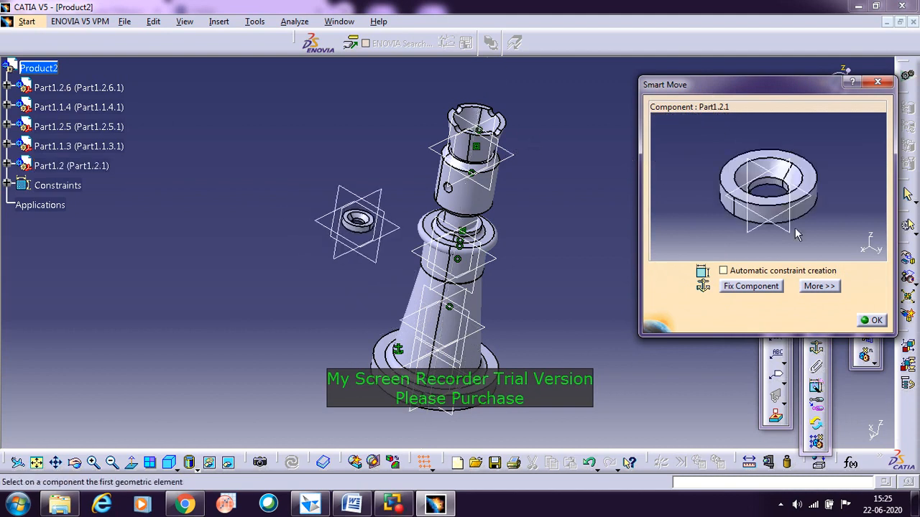
left_click_drag(769, 213, 562, 129)
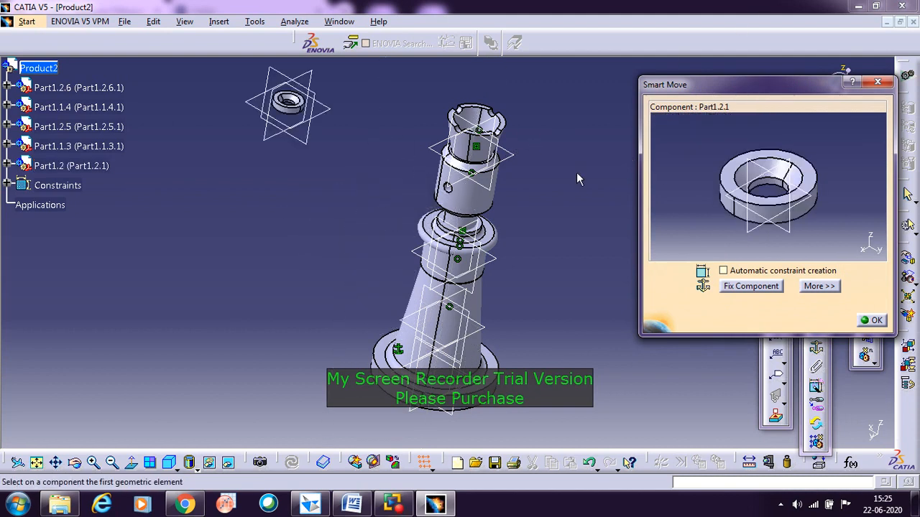
left_click_drag(768, 213, 743, 44)
left_click_drag(747, 219, 689, 70)
left_click(874, 320)
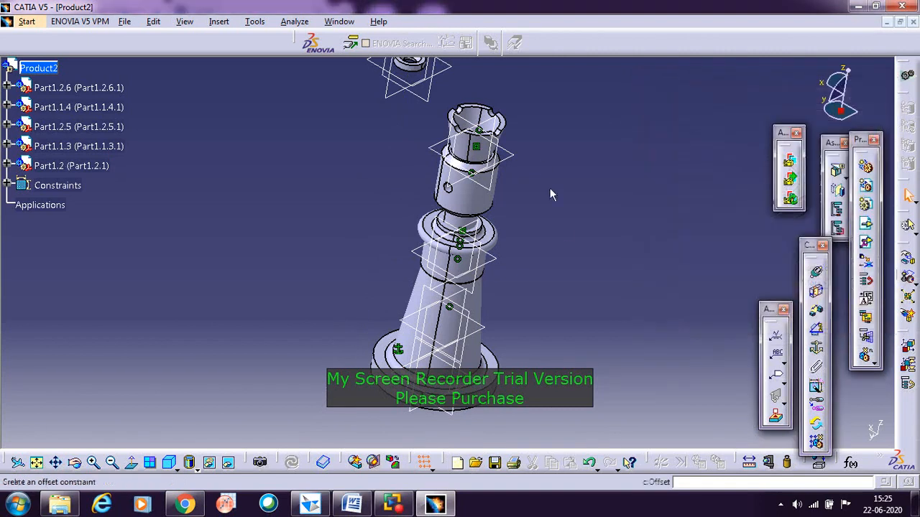
Step: Add a coincidence constraint between the screw spindle's axis and the washer's central axis, and update the assembly
middle_click_drag(572, 153, 570, 230)
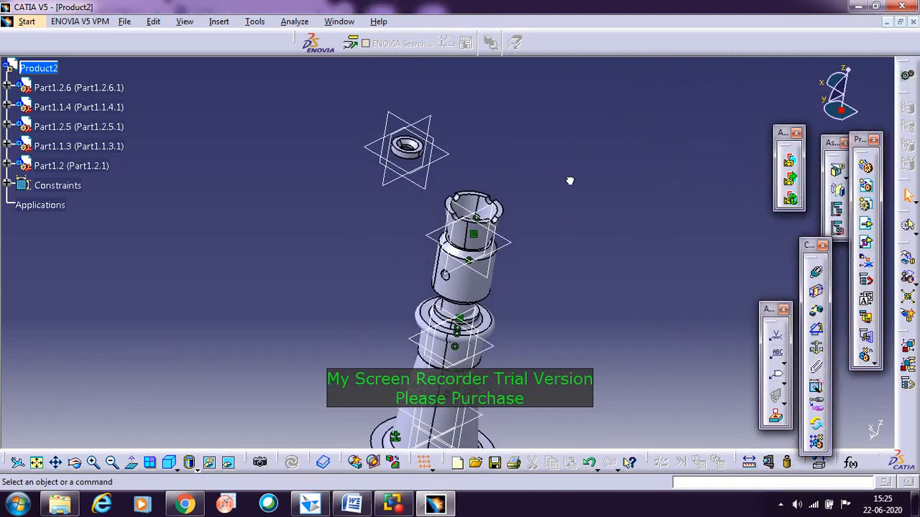
left_click(817, 274)
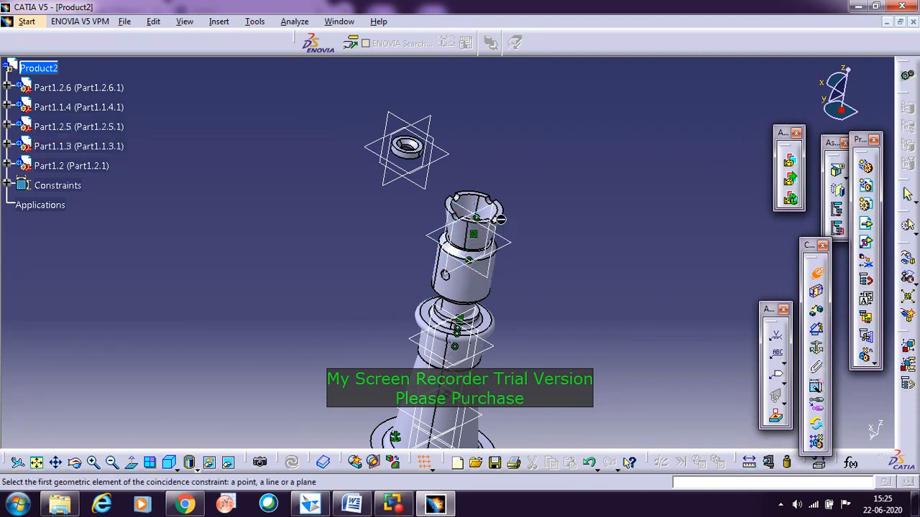
left_click(468, 280)
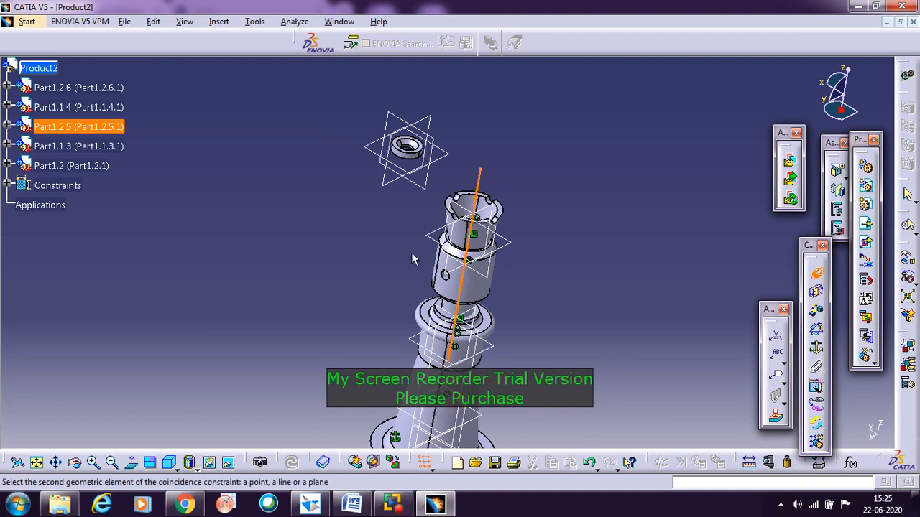
left_click(416, 146)
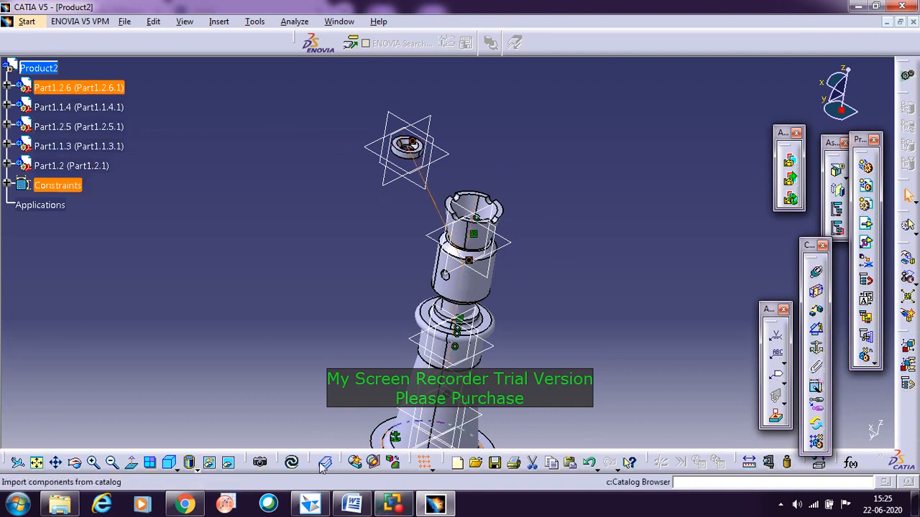
left_click(292, 464)
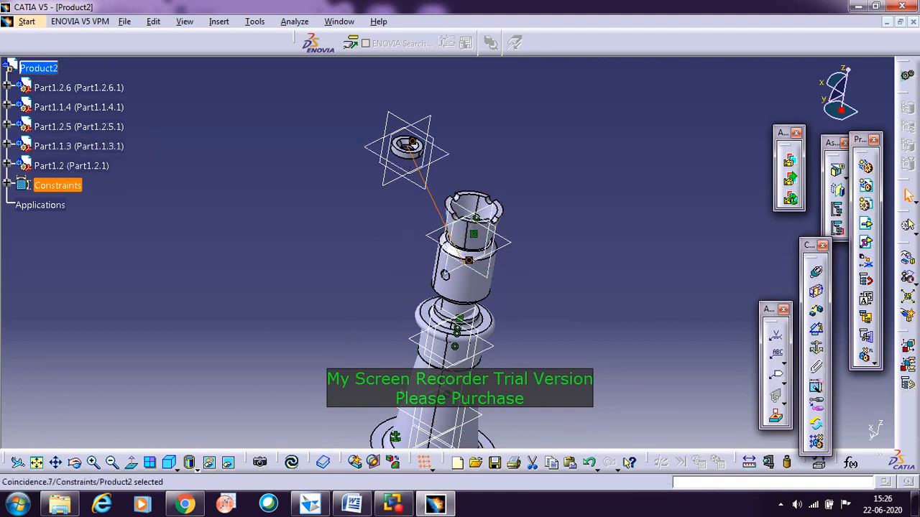
left_click(293, 464)
left_click(292, 464)
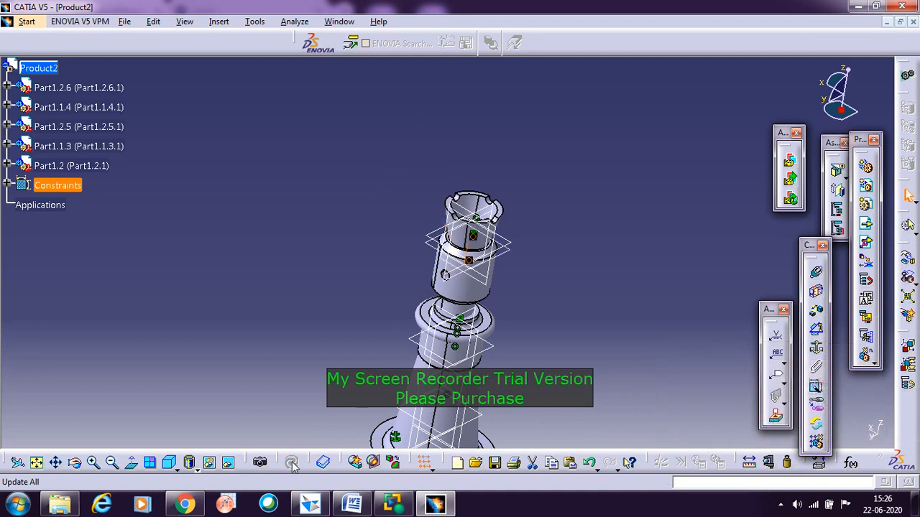
left_click(602, 284)
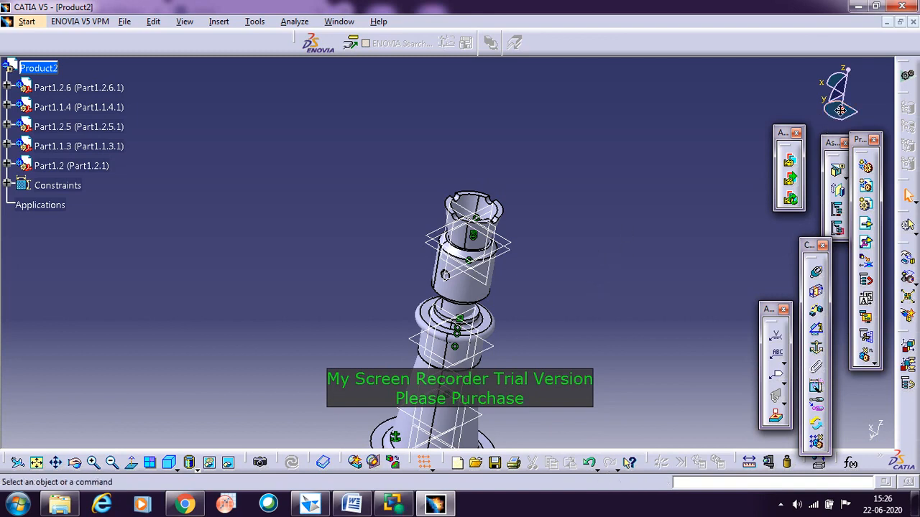
Step: Place the compass on the spindle head and use it to move the washer up along the common axis, above the cup's rim
left_click_drag(840, 109, 470, 290)
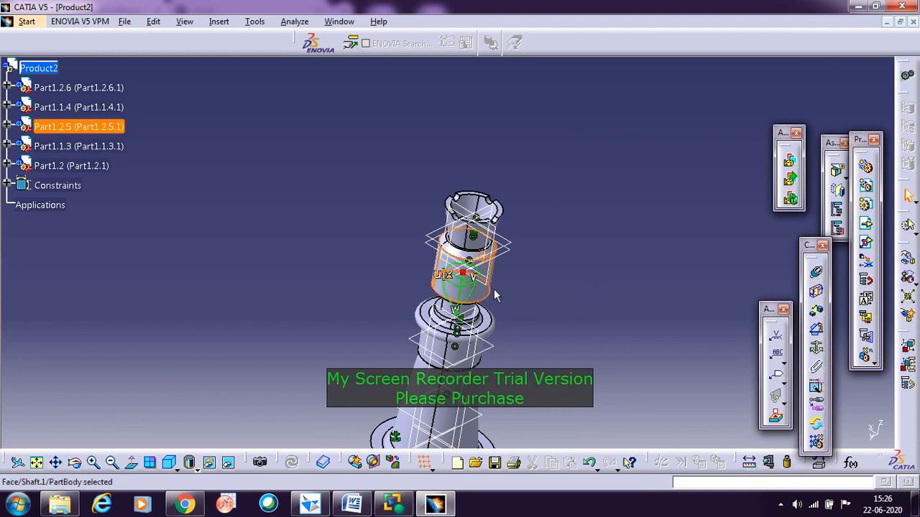
left_click(60, 165)
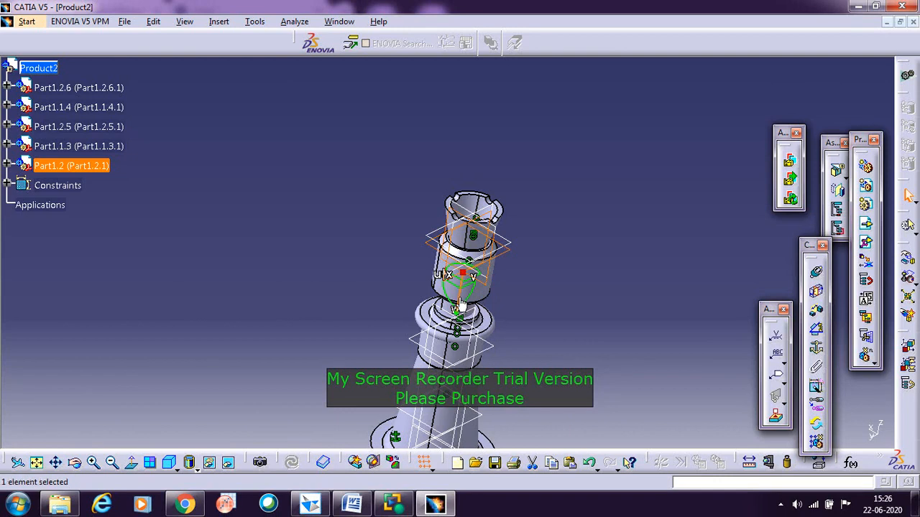
left_click_drag(460, 300, 464, 226)
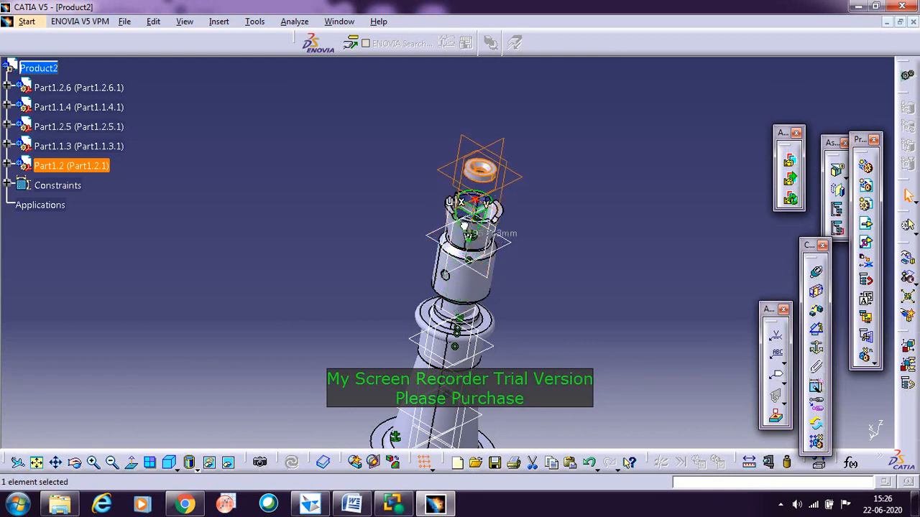
left_click(684, 247)
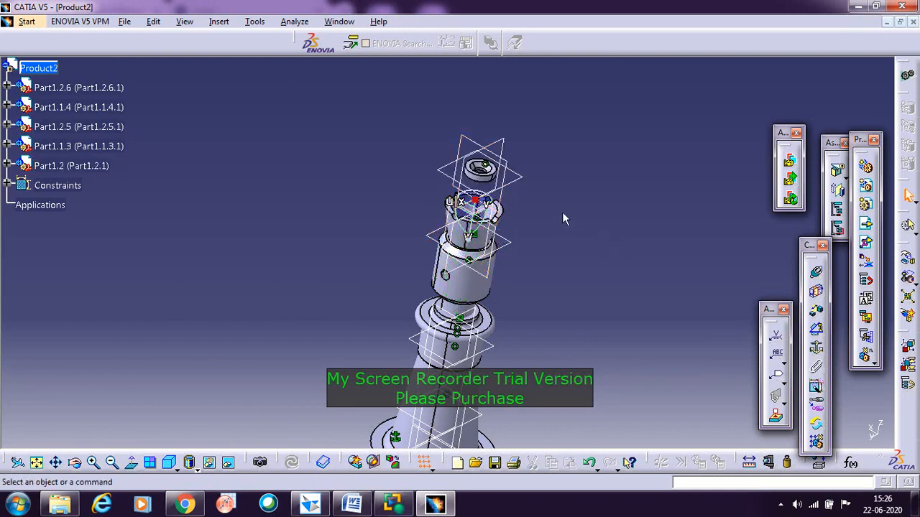
Step: Add a contact constraint between the cup's inner floor face and the washer's underside, and update the assembly
middle_click_drag(565, 216, 666, 91)
middle_click_drag(414, 132, 315, 359)
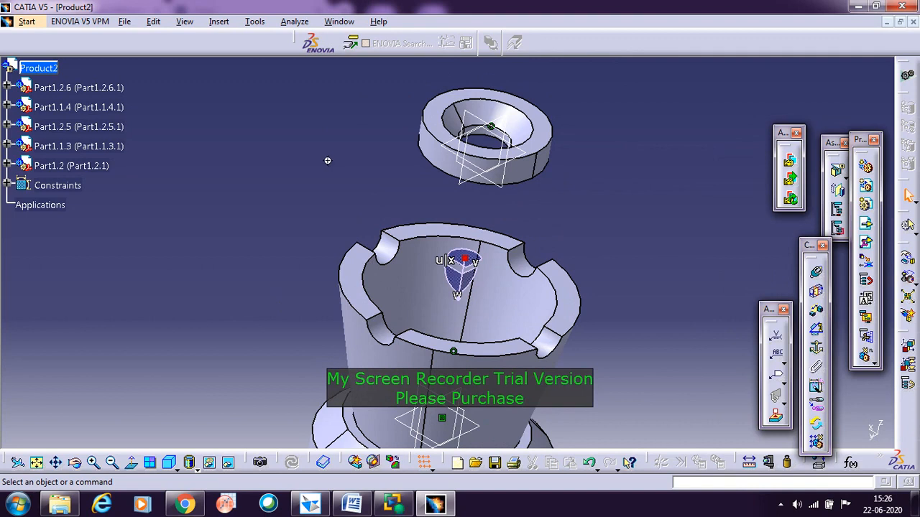
middle_click_drag(327, 161, 341, 267)
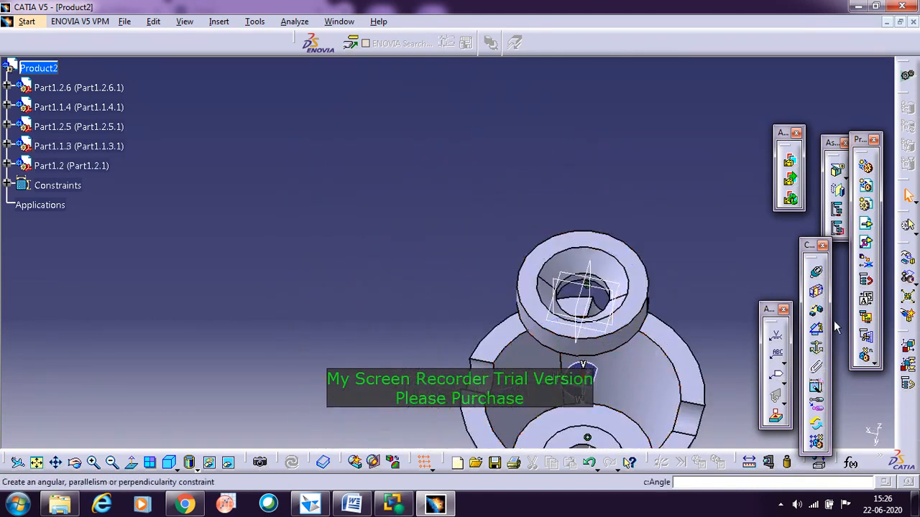
left_click(818, 293)
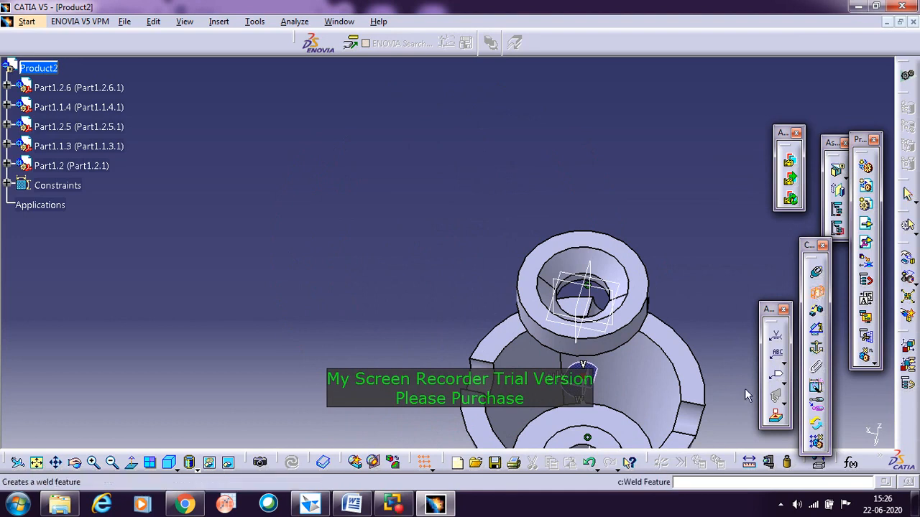
left_click(629, 437)
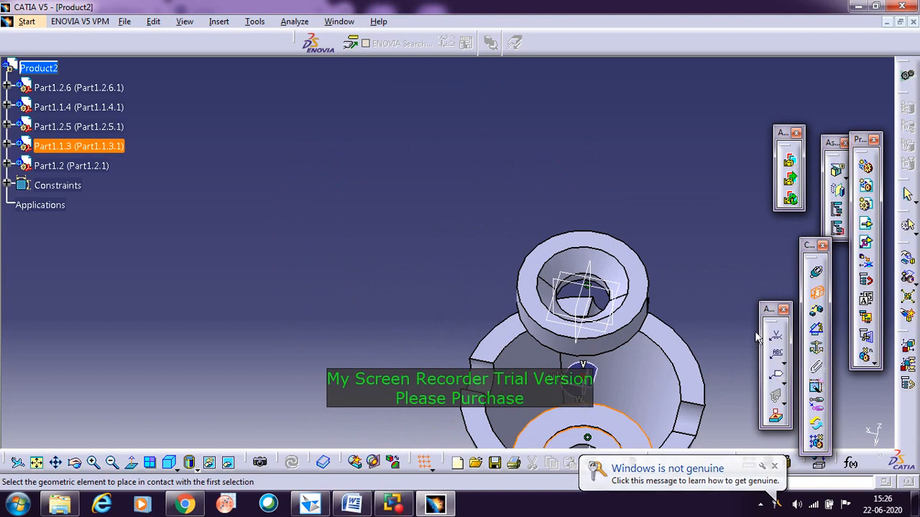
middle_click_drag(722, 321, 402, 218)
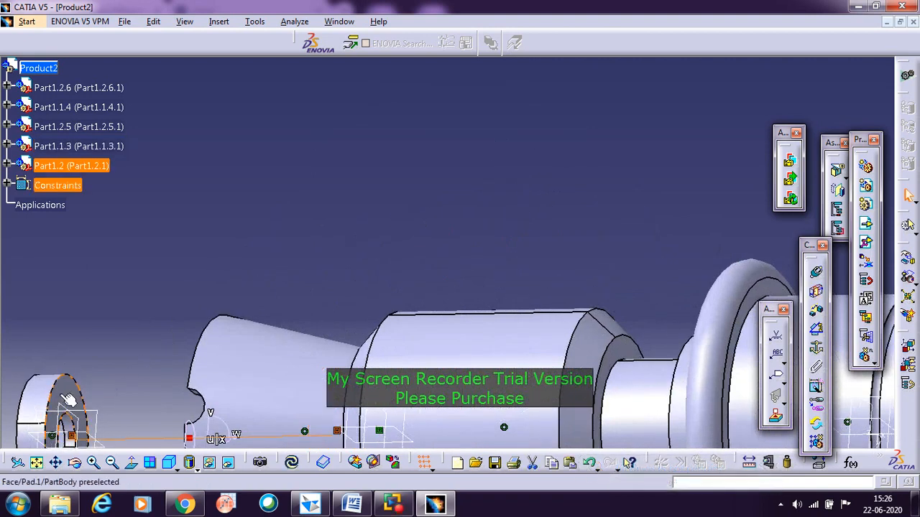
left_click(292, 463)
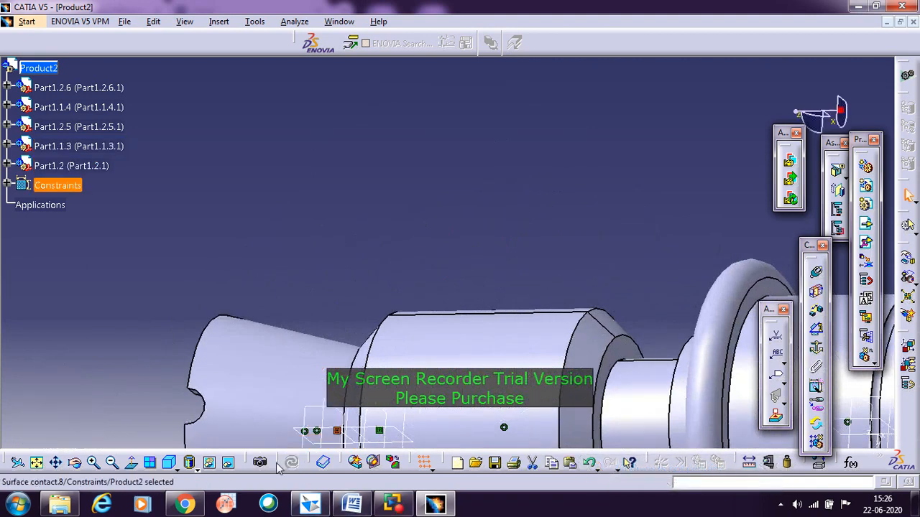
Step: Examine the whole screw jack assembly and the washer's seating in the cup from the front, top and isometric standard views
middle_click_drag(157, 316, 563, 141)
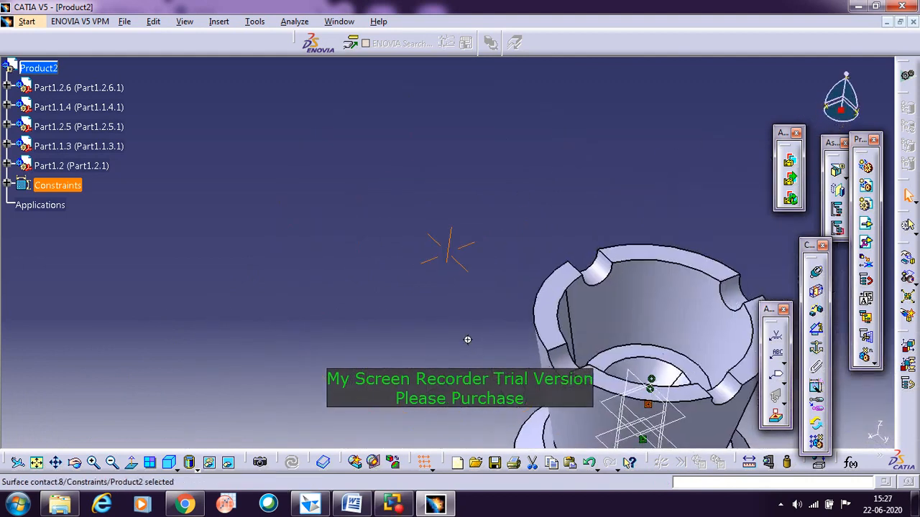
middle_click_drag(467, 340, 486, 265)
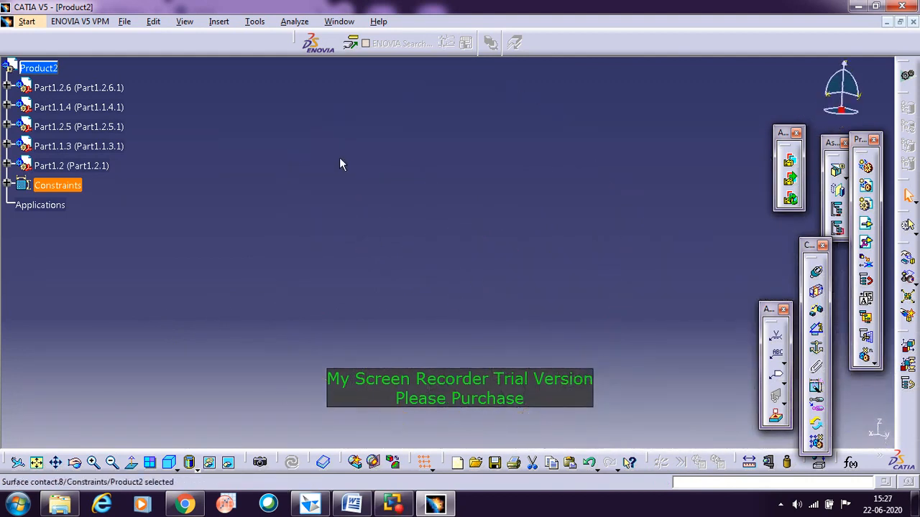
left_click(36, 463)
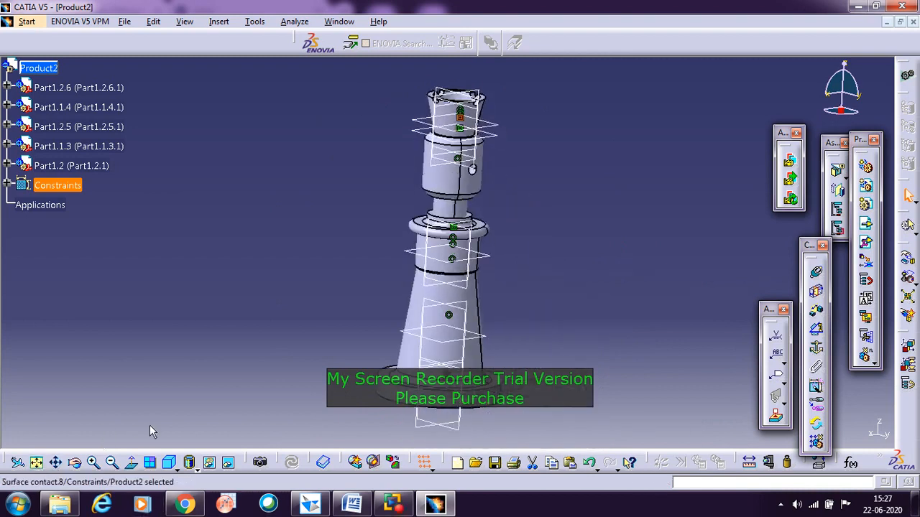
left_click(176, 467)
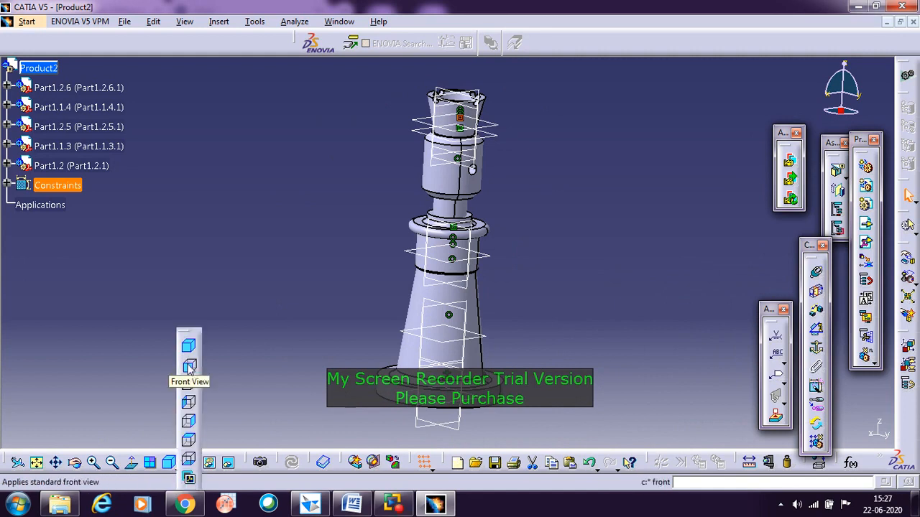
left_click(186, 402)
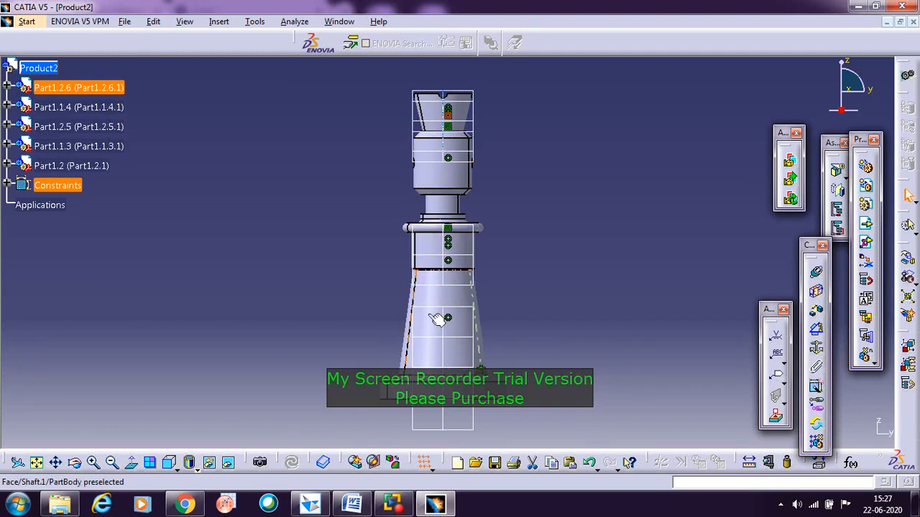
left_click(408, 324)
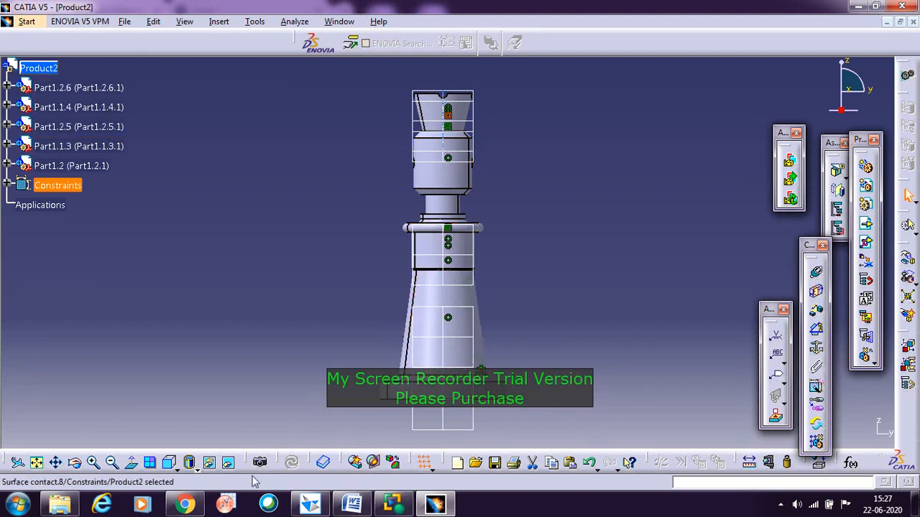
left_click(189, 464)
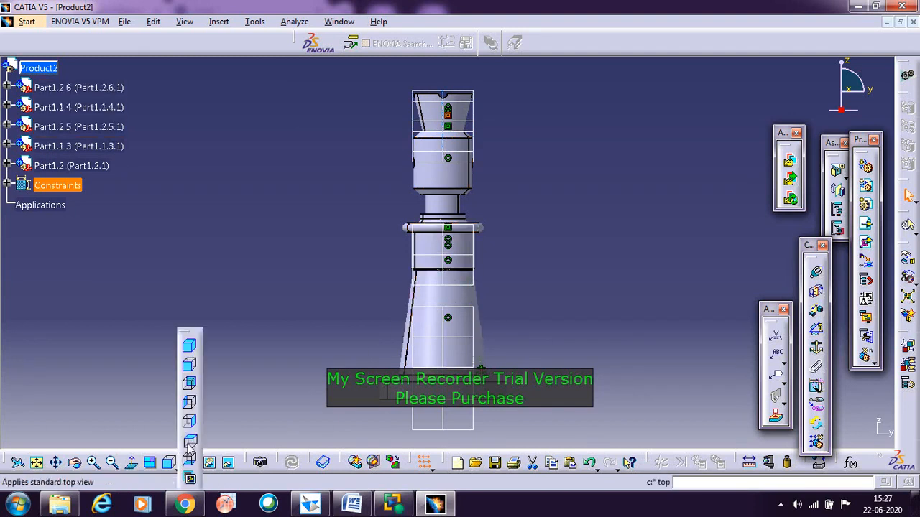
left_click(189, 441)
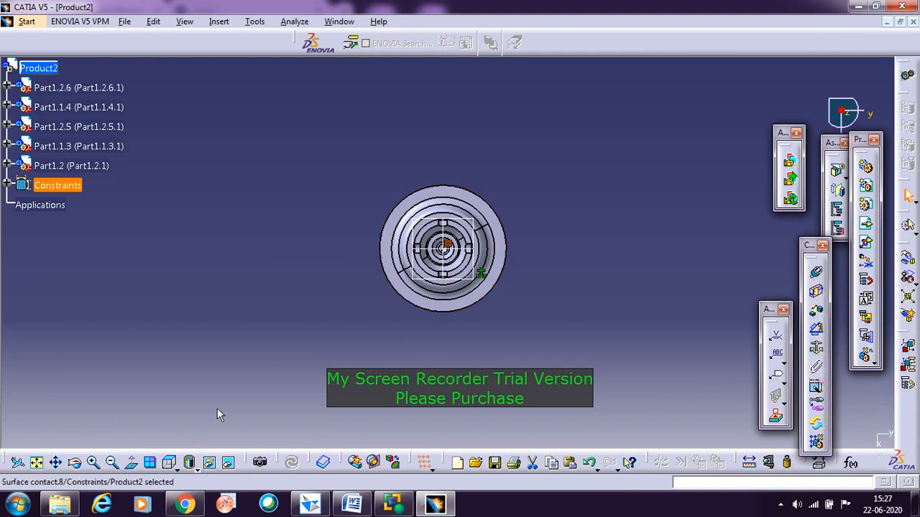
left_click(176, 470)
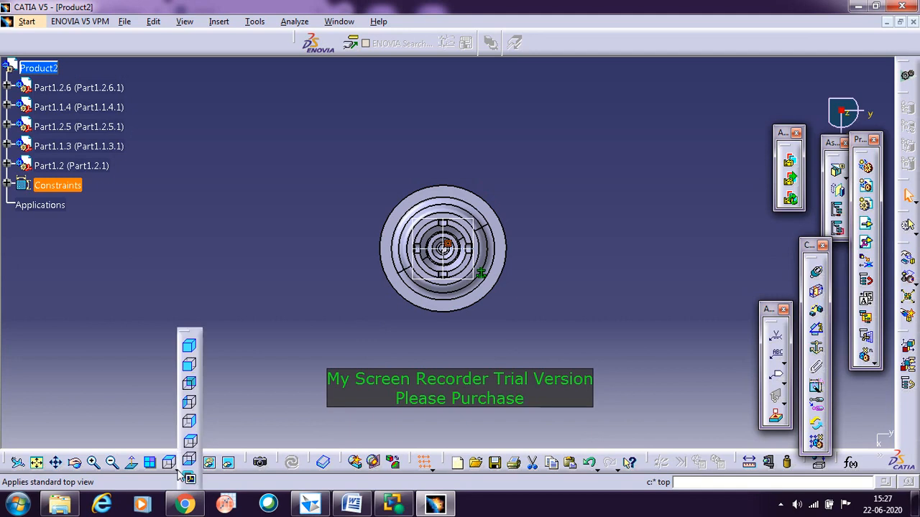
left_click(190, 348)
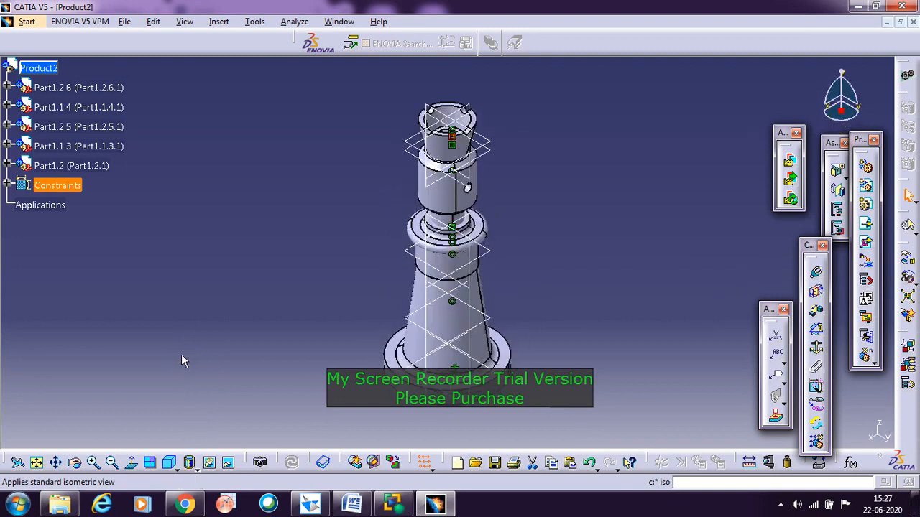
left_click(452, 169)
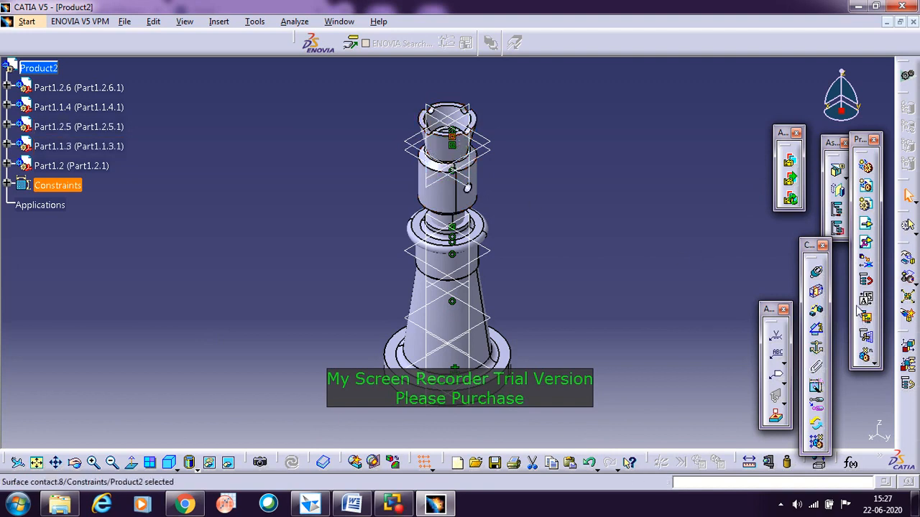
Step: Insert the existing Screw part from the Screw Jack Catia folder into the product using Existing Component With Positioning
left_click(866, 242)
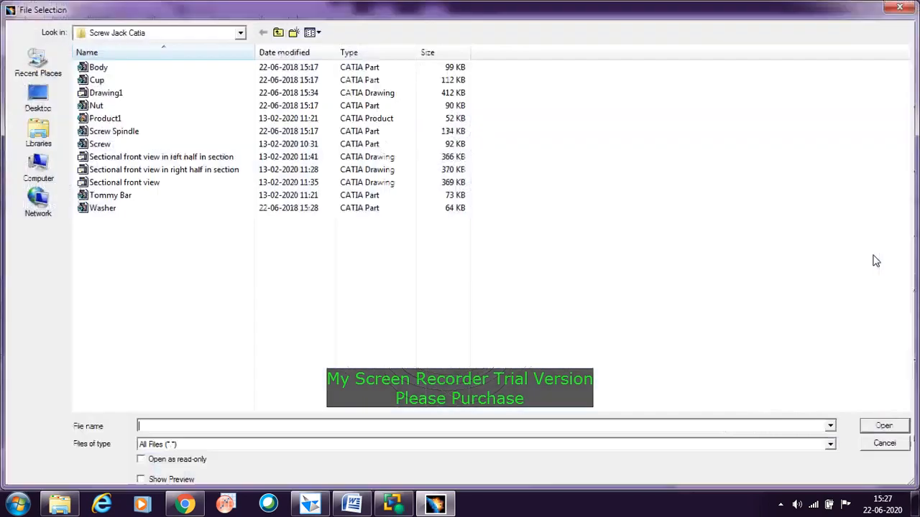
left_click(111, 147)
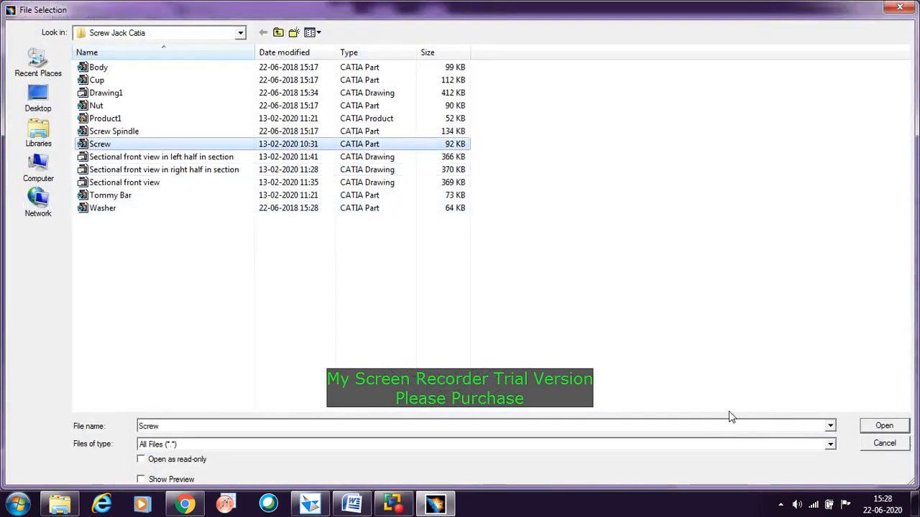
left_click(883, 427)
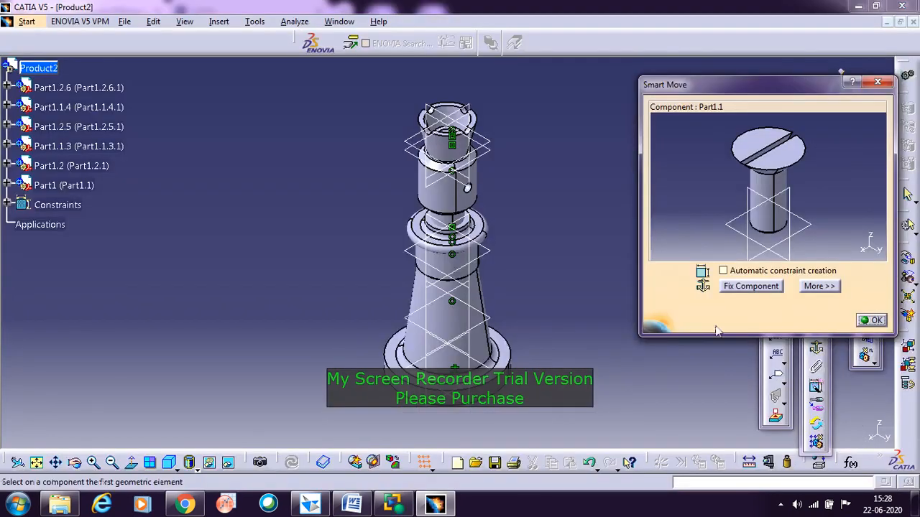
Step: Reposition the screw freehand above and beside the cup, clear of the other parts, and accept the Smart Move placement
left_click(778, 209)
left_click_drag(563, 51, 510, 67)
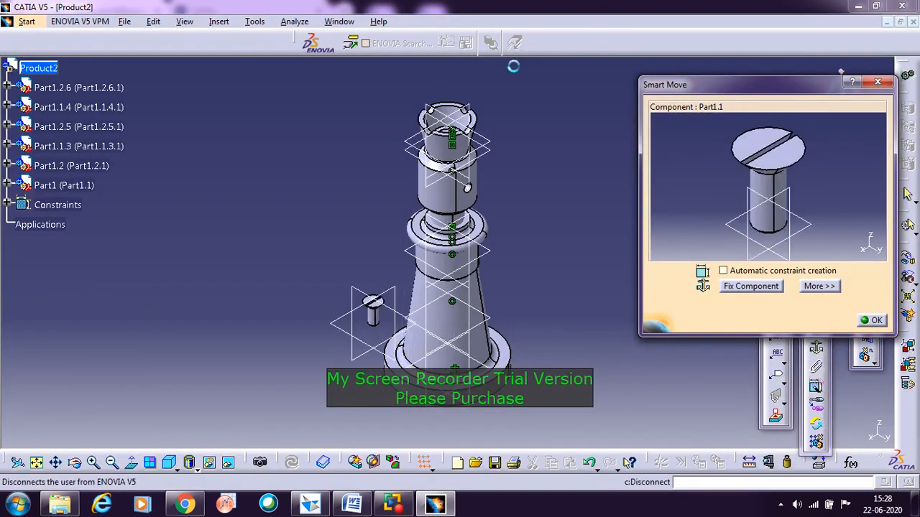
left_click_drag(769, 209, 679, 97)
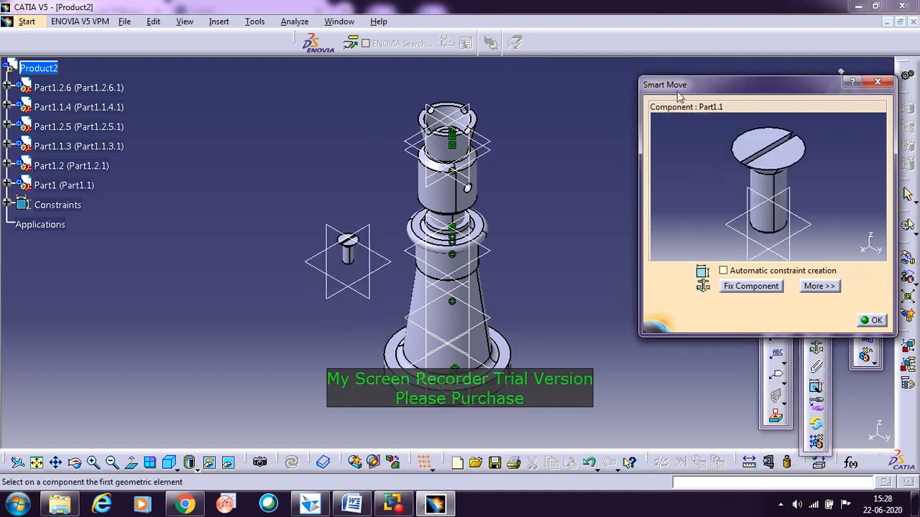
left_click_drag(770, 219, 751, 3)
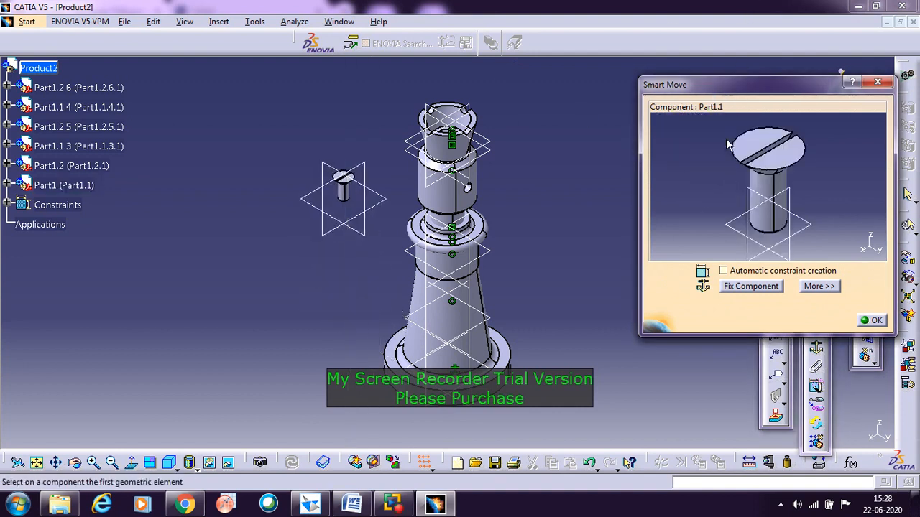
left_click(769, 228)
left_click(760, 212)
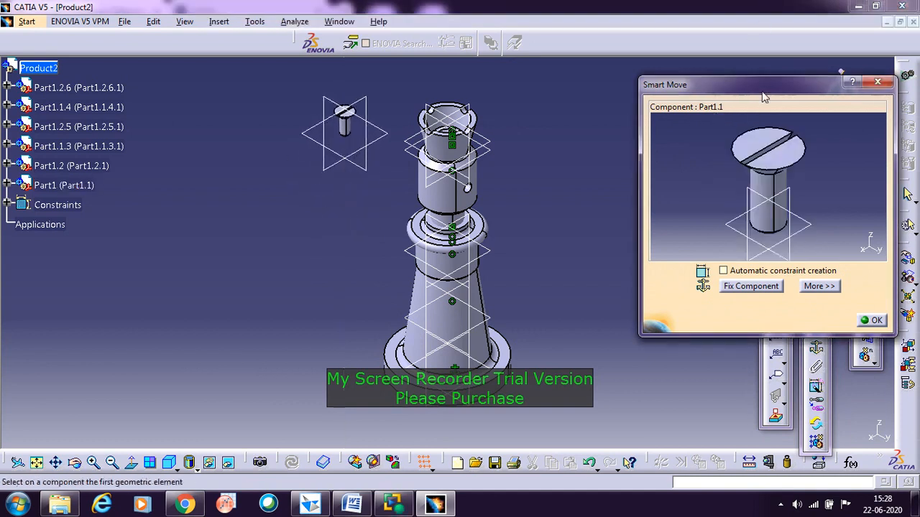
left_click(766, 215)
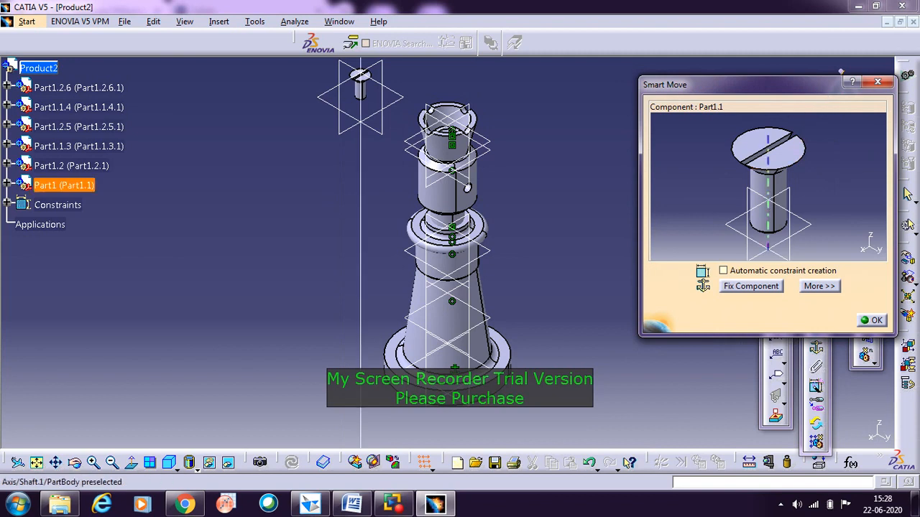
left_click(767, 224)
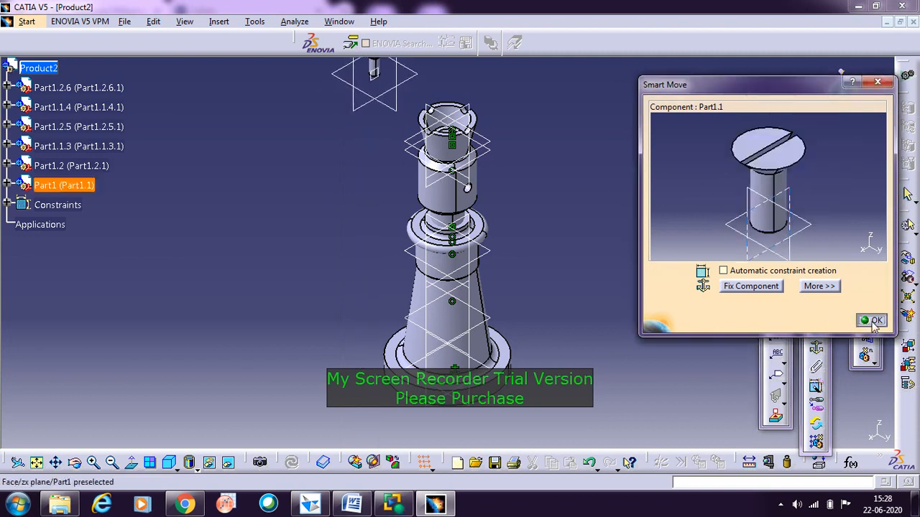
left_click(873, 321)
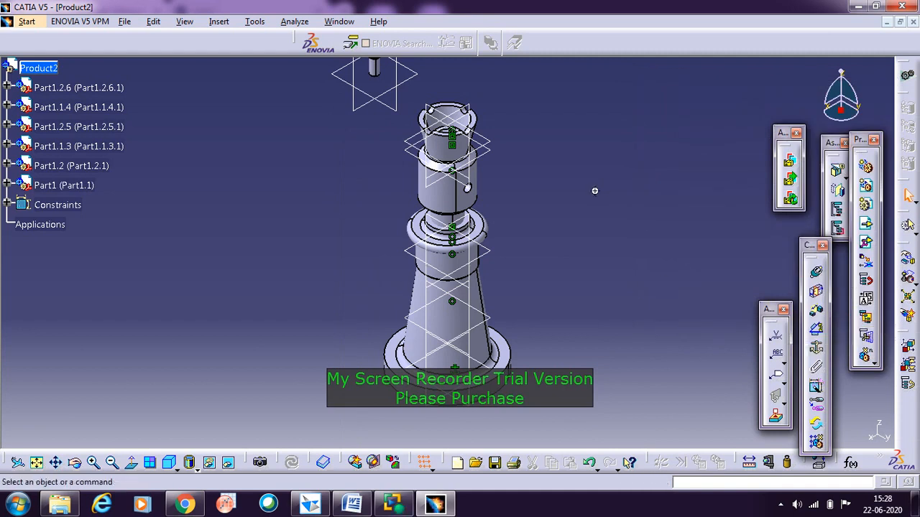
Step: Add a coincidence constraint between the screw spindle's axis and the slotted screw's central axis, and update the assembly
middle_click_drag(595, 191, 592, 273)
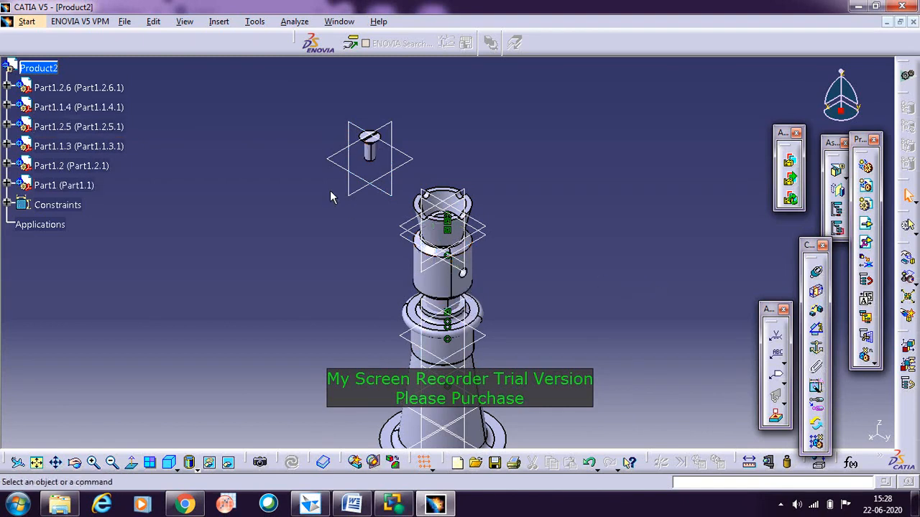
left_click(816, 274)
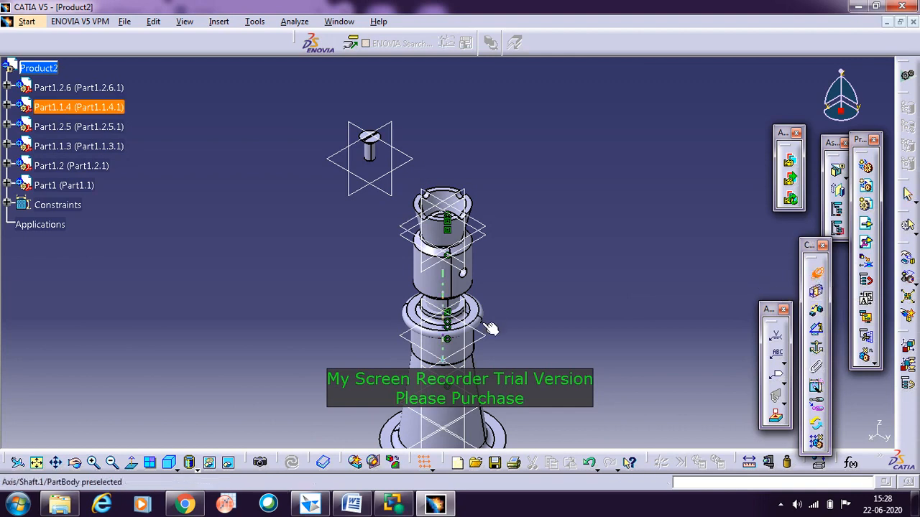
left_click(445, 288)
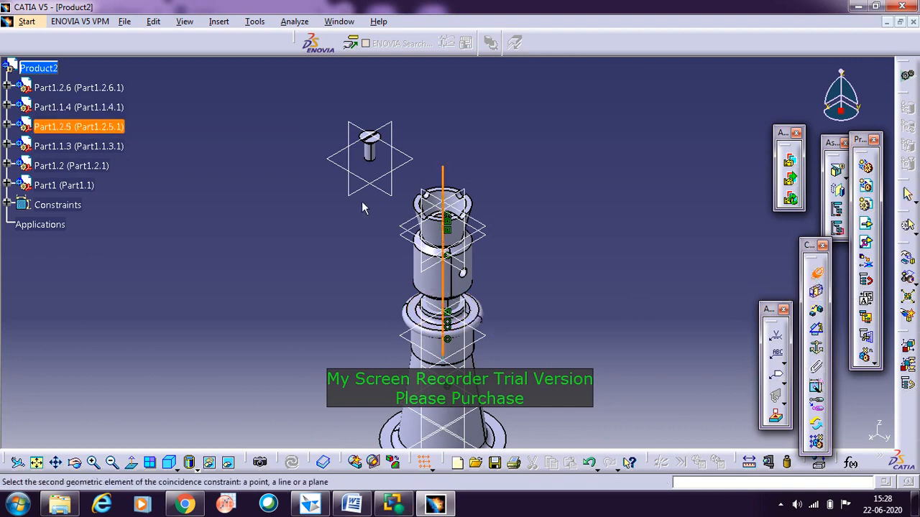
left_click(375, 160)
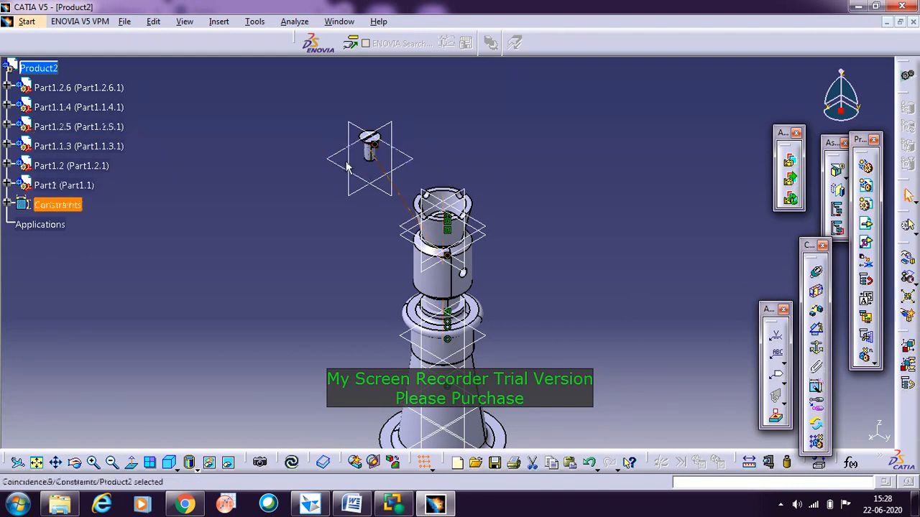
left_click(292, 462)
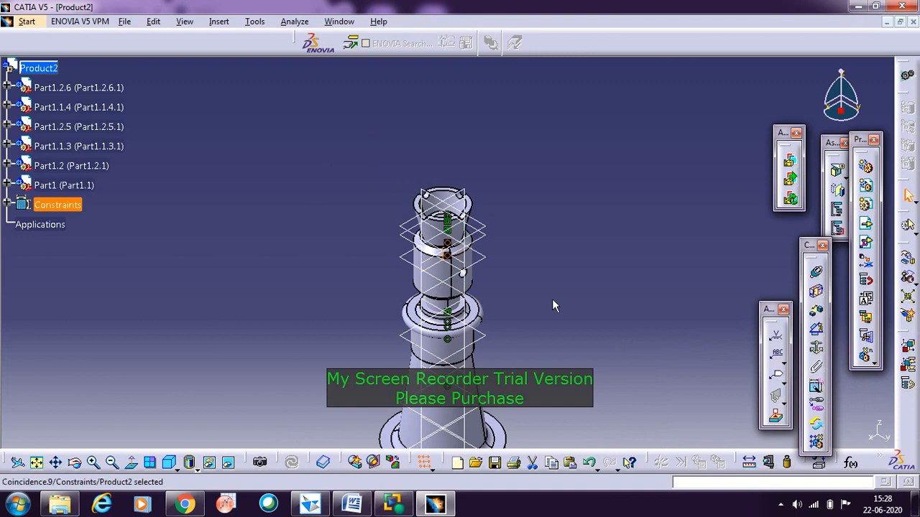
left_click(587, 289)
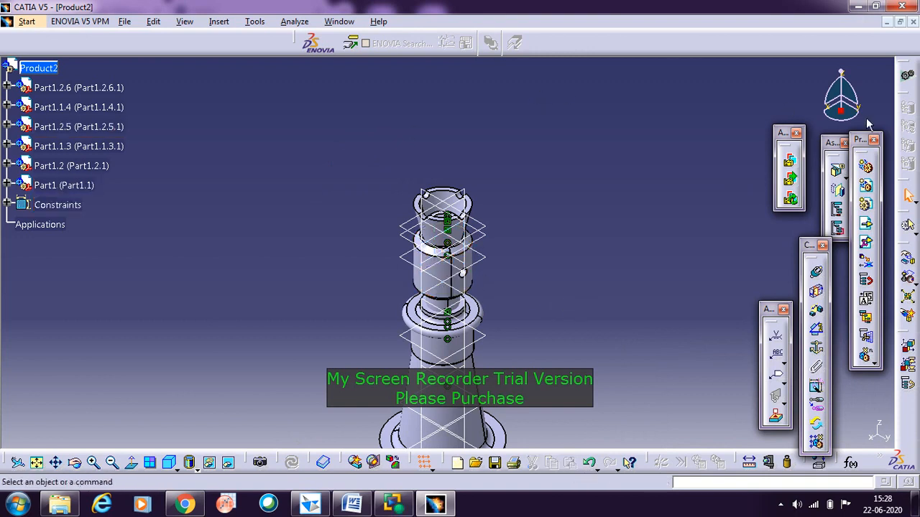
Step: Attach the compass to the screw and move it up along its axis until it sits clear above the cup
mouse_move(844, 108)
left_mouse_down()
mouse_move(651, 115)
mouse_move(458, 184)
mouse_move(847, 93)
left_mouse_up()
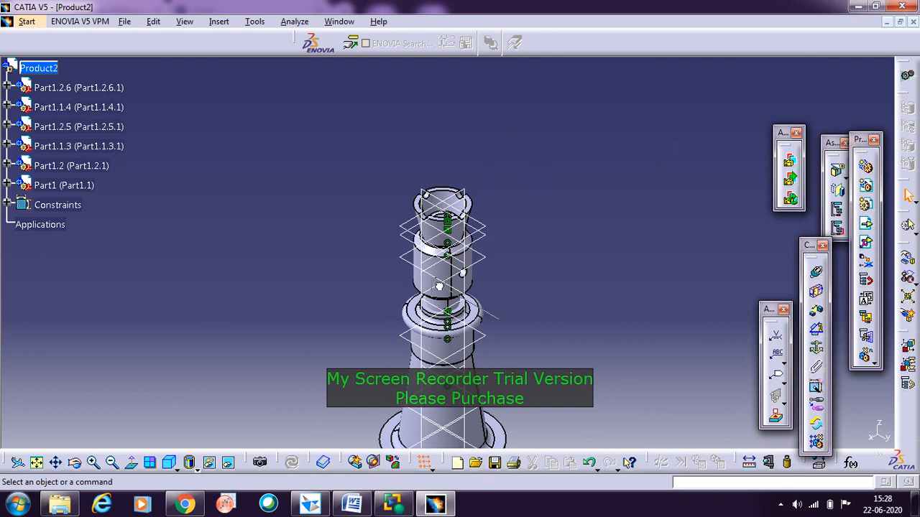
left_click_drag(456, 286, 455, 285)
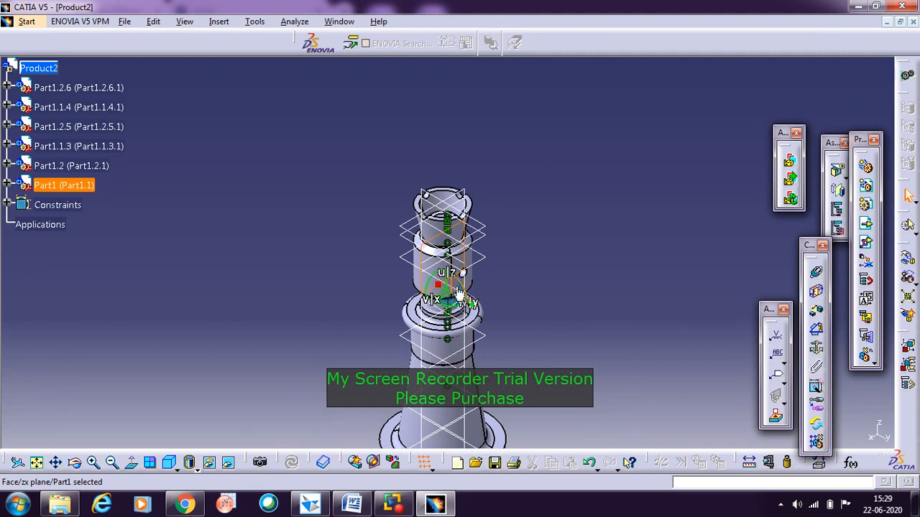
left_click_drag(449, 289, 443, 201)
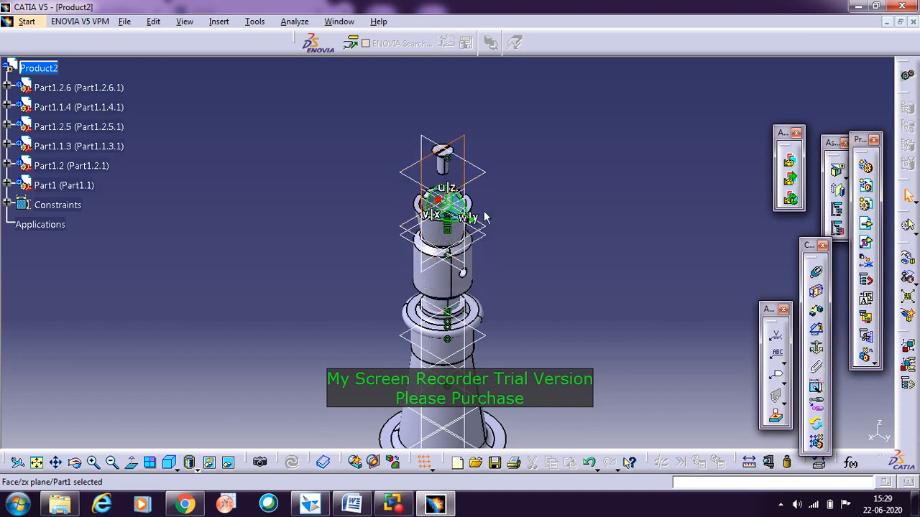
left_click(585, 194)
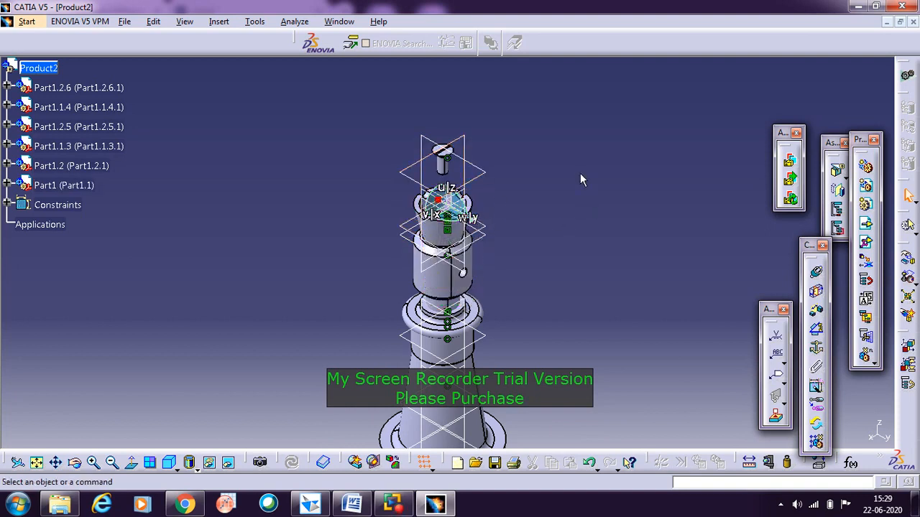
Step: Add a surface contact constraint between the washer's chamfered face and the screw head's conical underside, and update the assembly
middle_click_drag(551, 232, 623, 305)
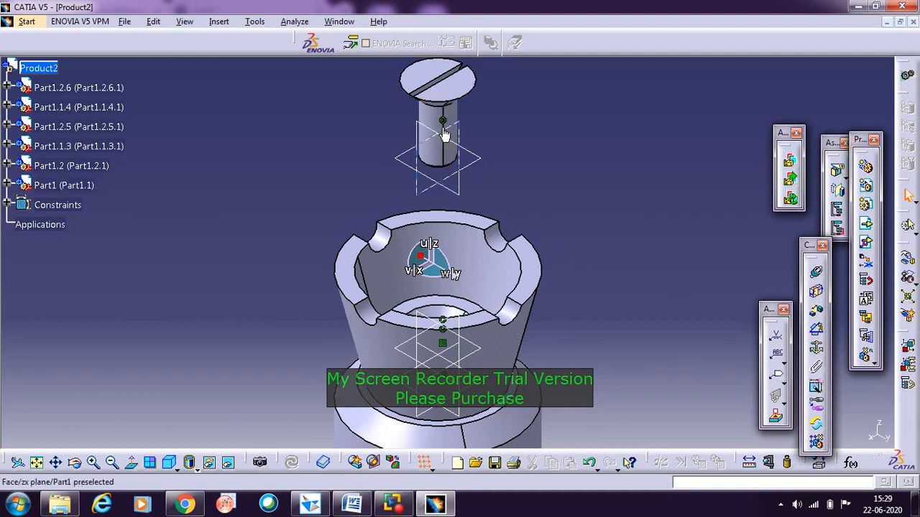
middle_click_drag(285, 206, 303, 311)
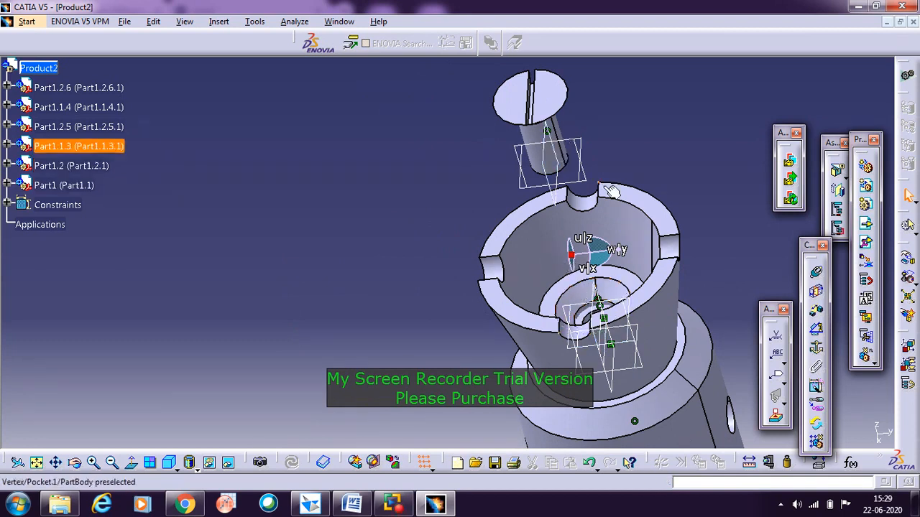
left_click(817, 292)
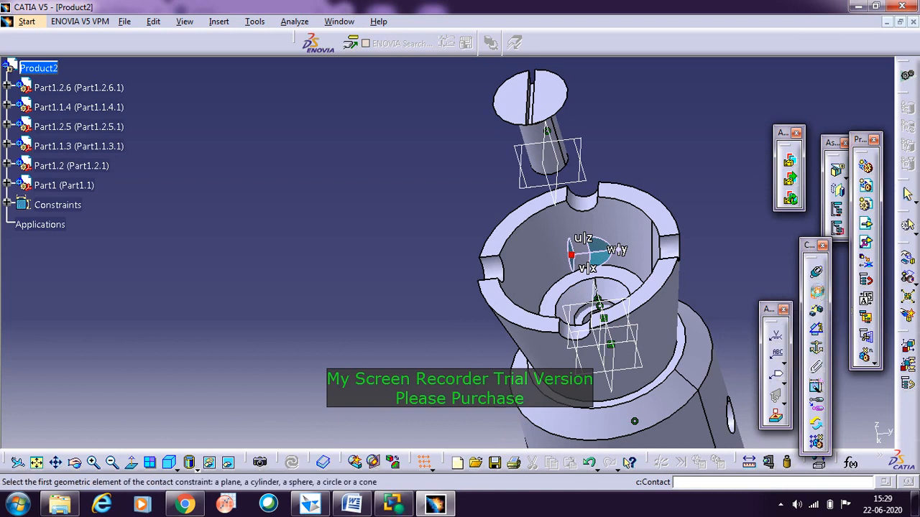
left_click(578, 292)
middle_click_drag(441, 257, 535, 216)
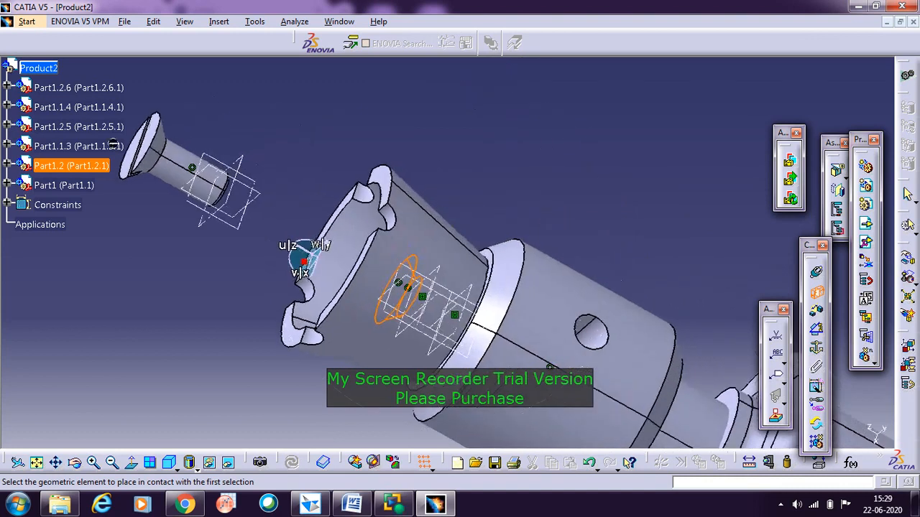
left_click(164, 163)
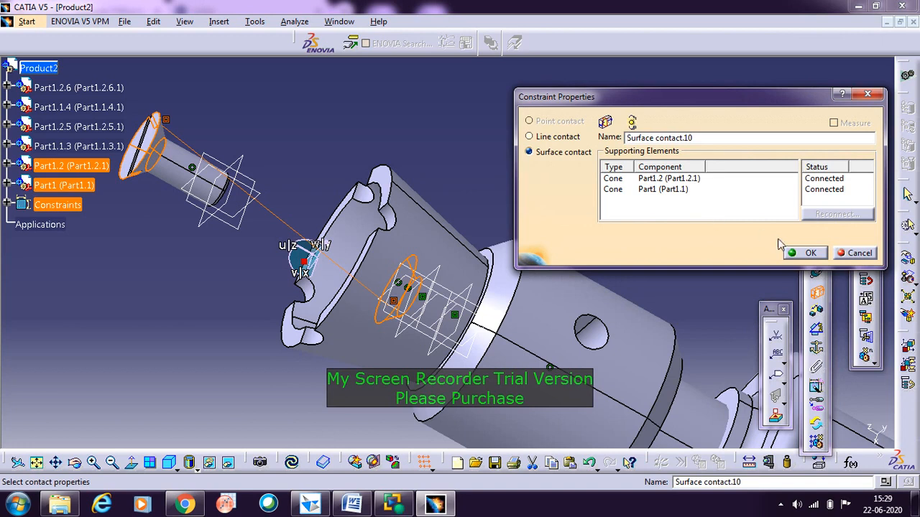
left_click(817, 256)
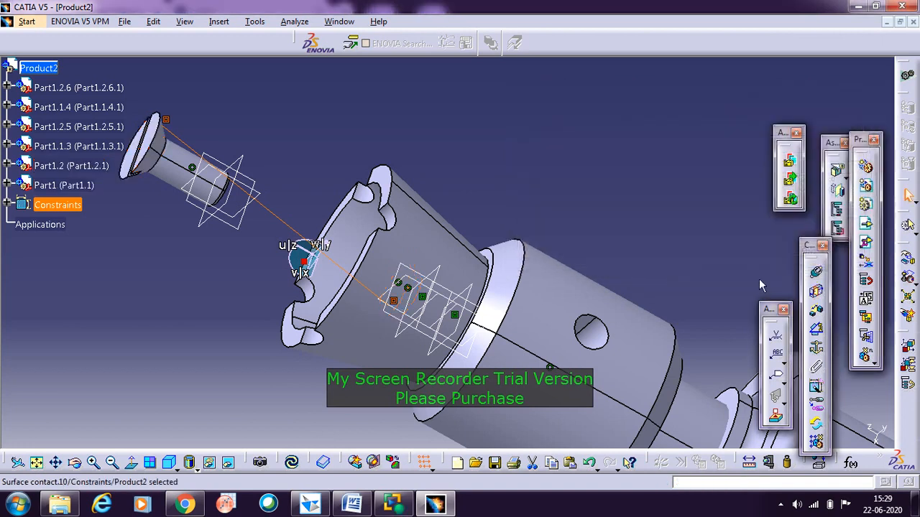
left_click(291, 463)
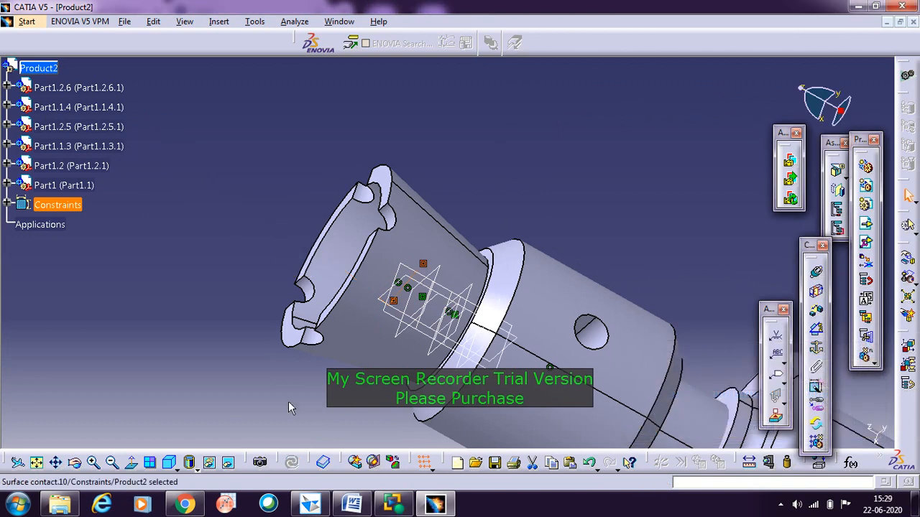
Step: Examine the screw's seating in the cup and the whole screw jack, ending in the standard isometric view
middle_click_drag(304, 146, 426, 204)
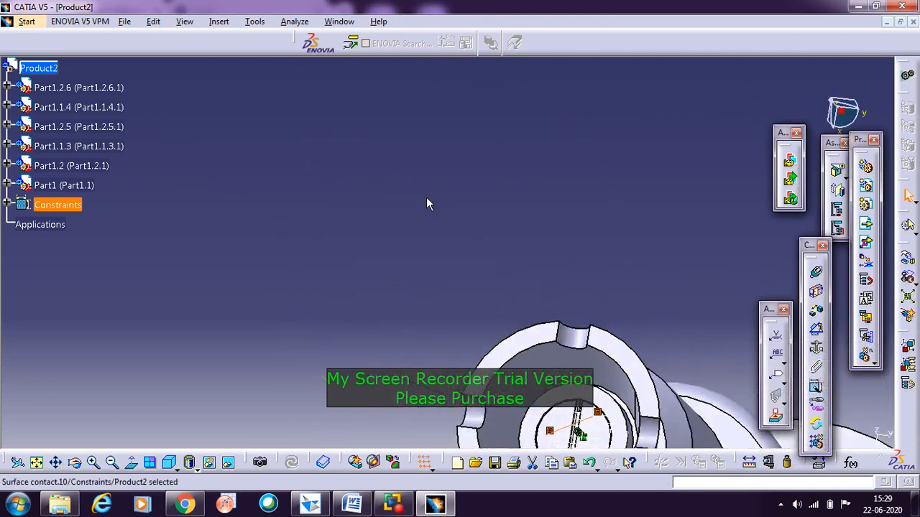
left_click(371, 383)
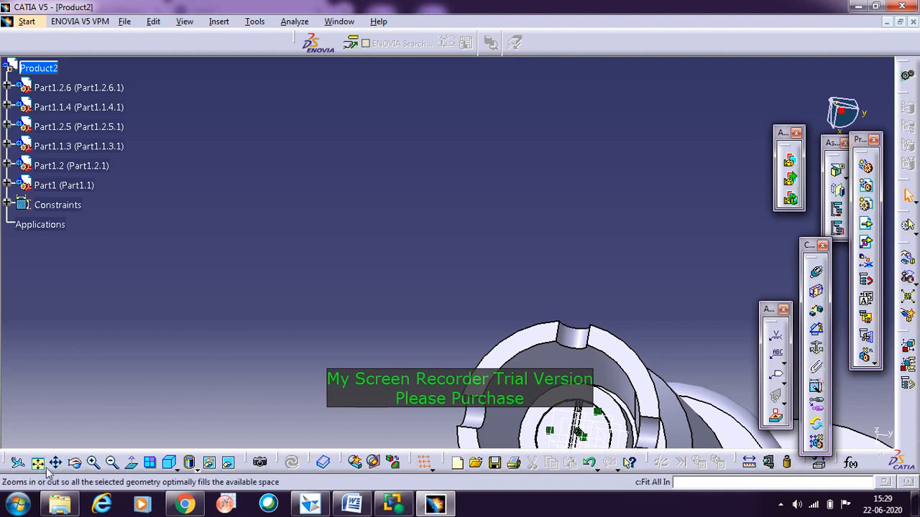
left_click(17, 462)
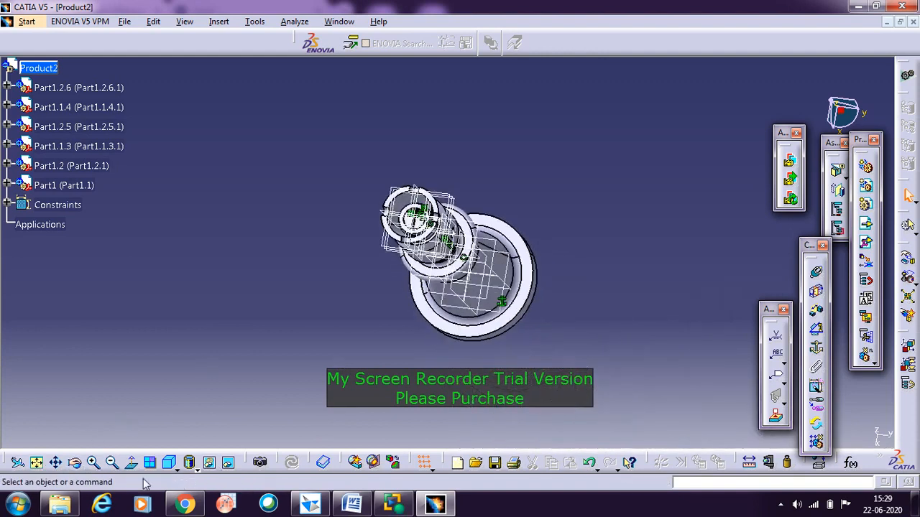
middle_click_drag(309, 378, 315, 194)
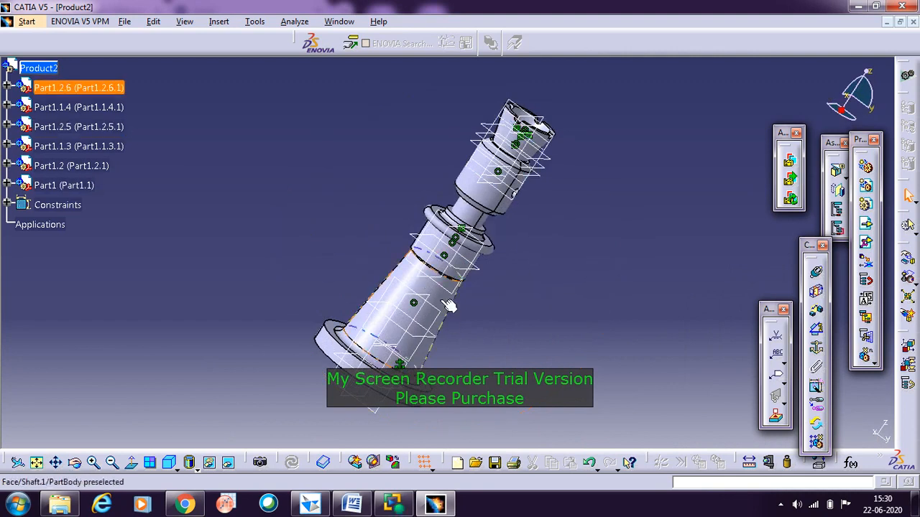
left_click(176, 469)
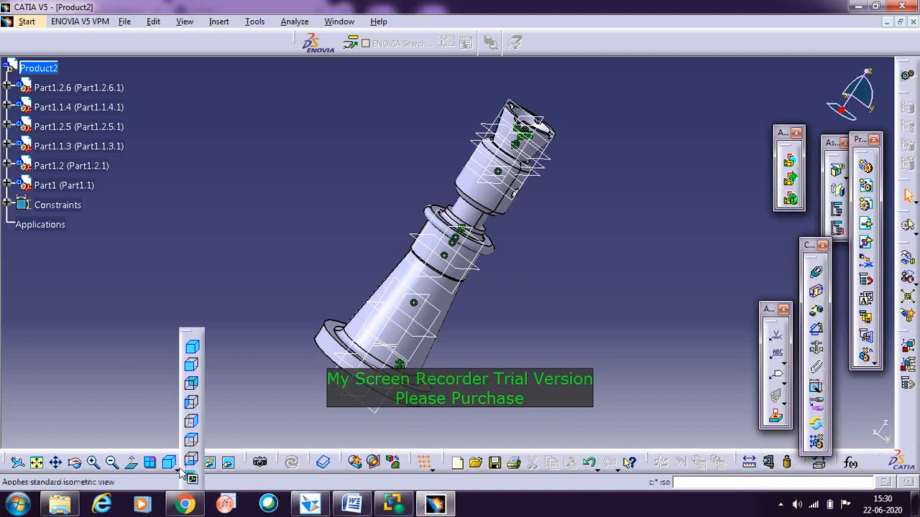
left_click(192, 348)
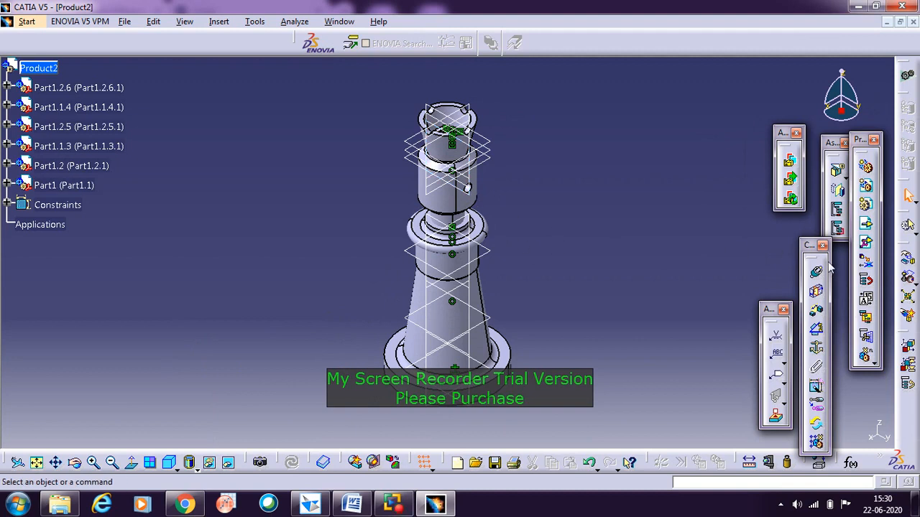
Step: Insert the existing Tommy Bar part from the Screw Jack Catia folder into the product using Existing Component With Positioning
left_click(865, 243)
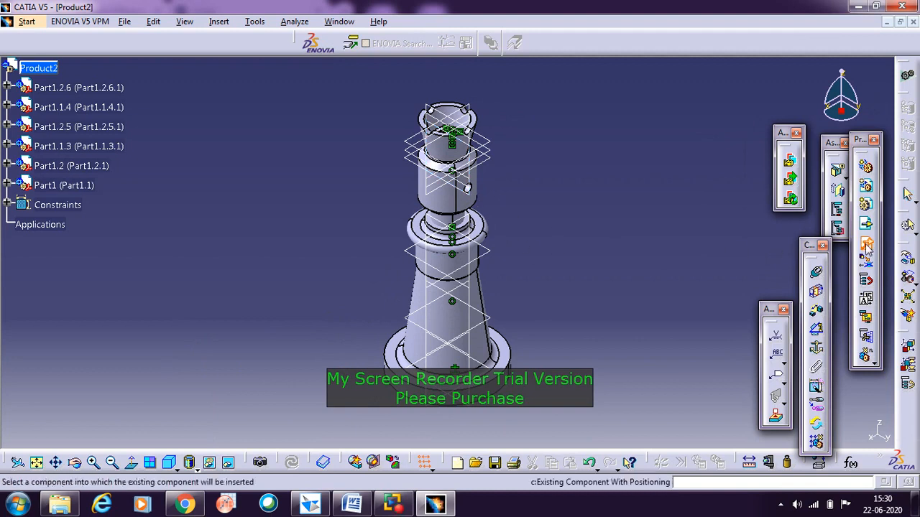
left_click(40, 69)
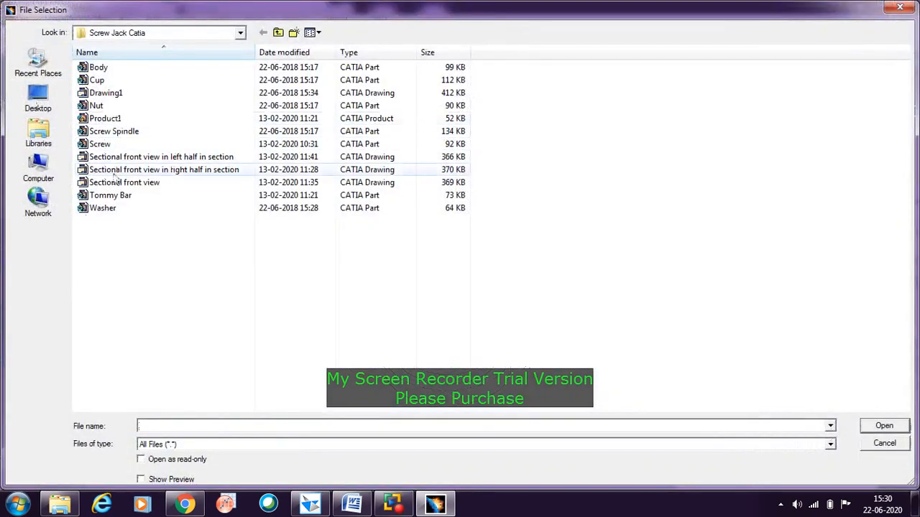
left_click(121, 196)
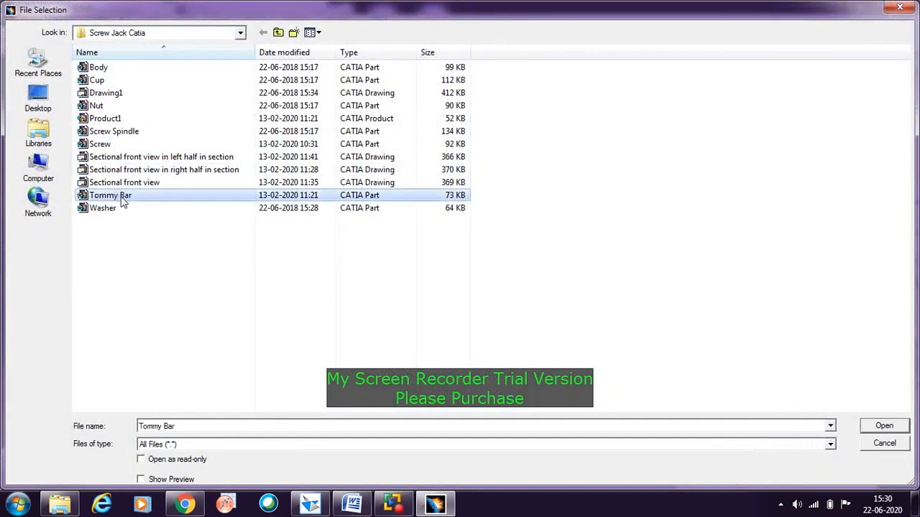
left_click(878, 429)
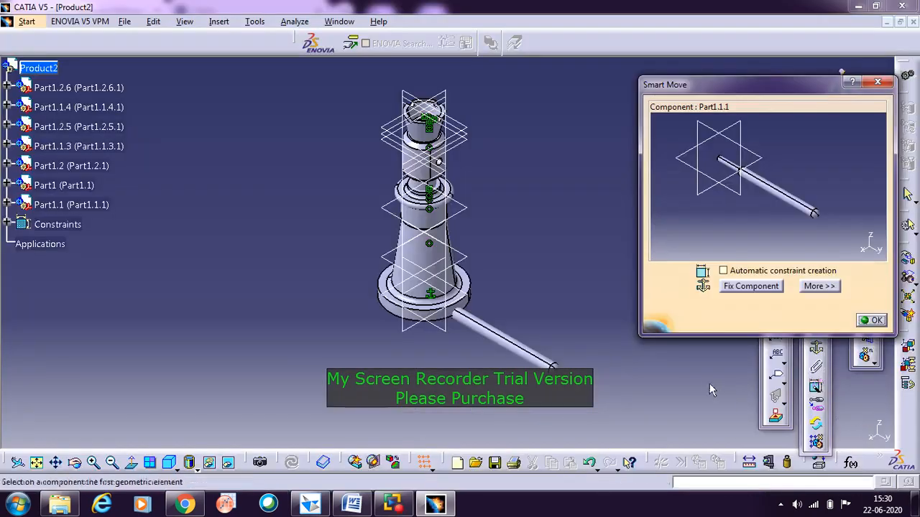
Step: Reposition the tommy bar freehand beside the spindle head, clear of the other parts, and accept the Smart Move placement
left_click(777, 188)
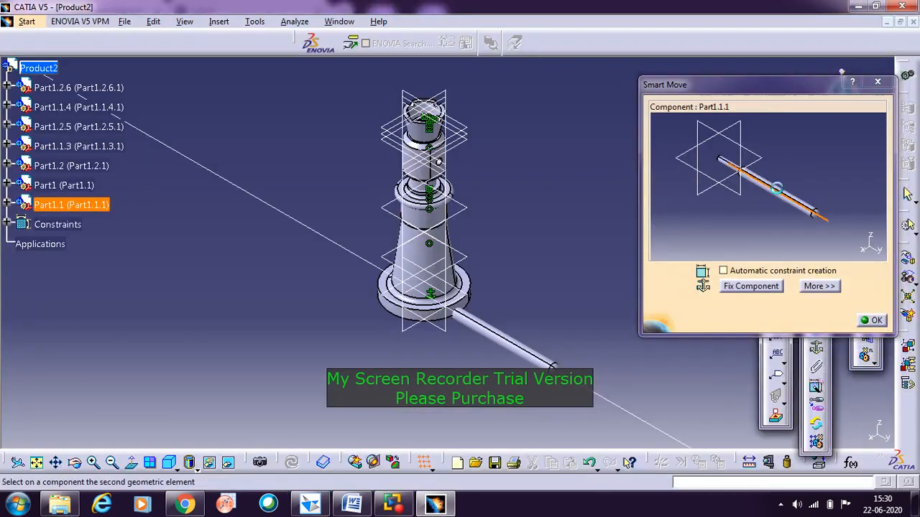
left_click_drag(777, 188, 831, 107)
left_click(876, 322)
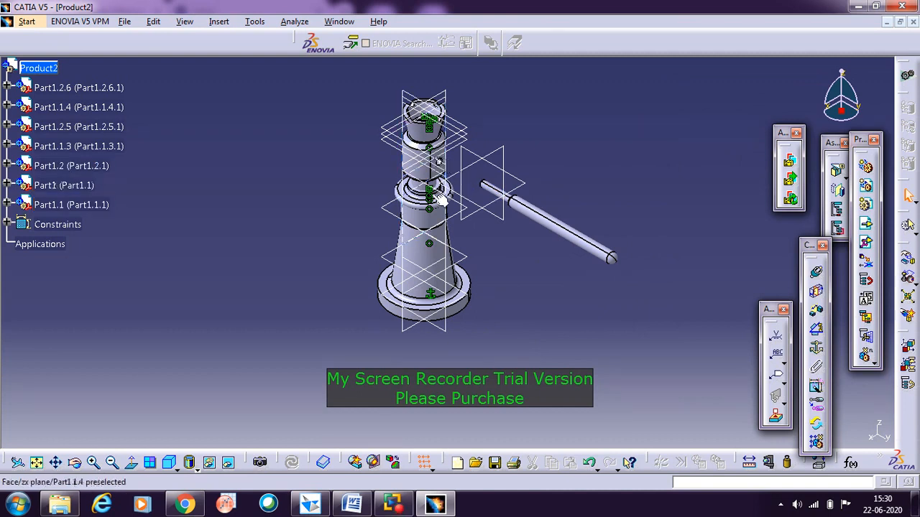
Step: Add a coincidence constraint between the tommy bar's axis and the axis of the spindle head's cross hole, and update the assembly
middle_click_drag(447, 387, 544, 279)
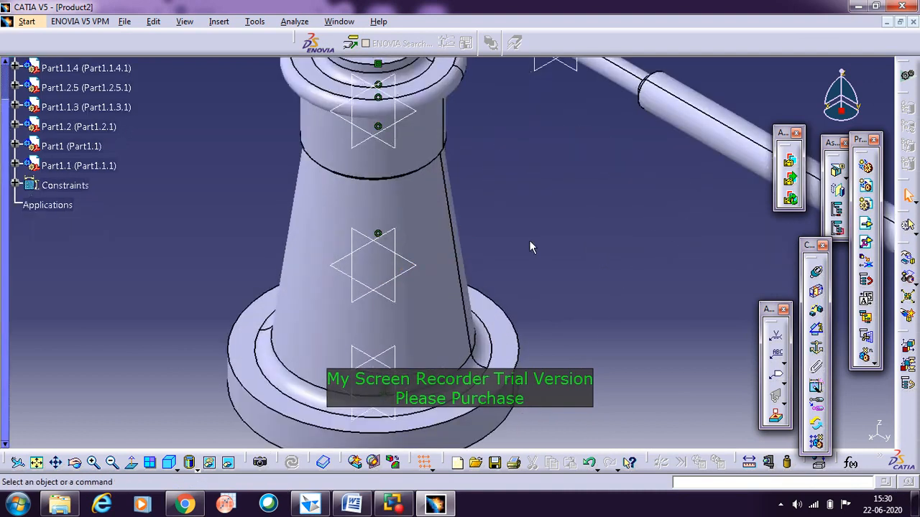
middle_click_drag(531, 247, 515, 427)
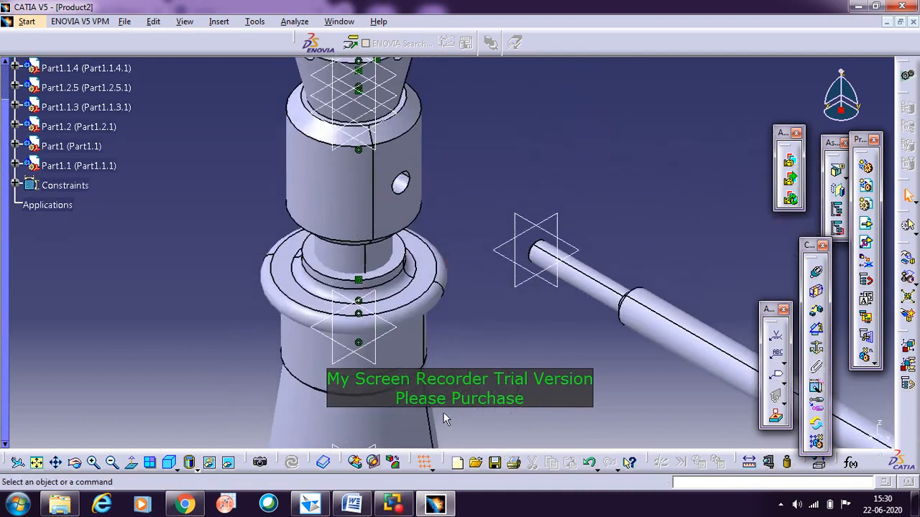
left_click(817, 276)
left_click(817, 275)
left_click(599, 285)
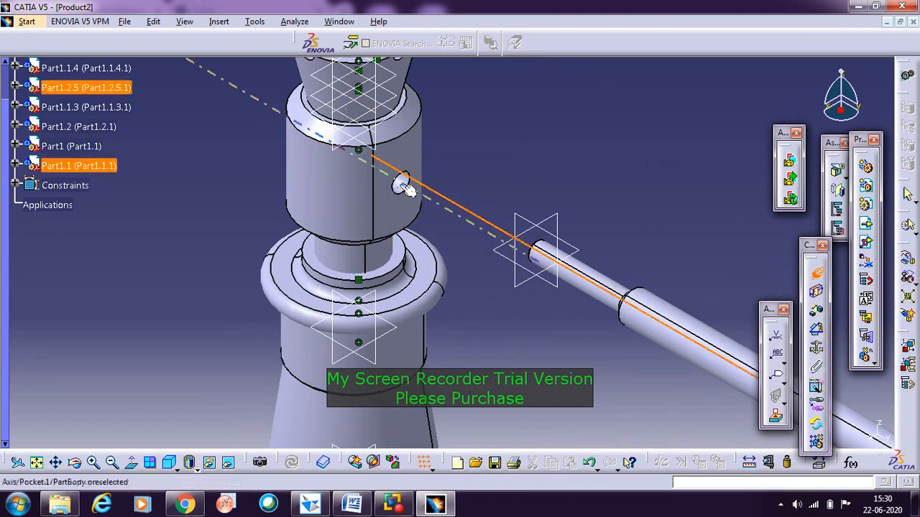
left_click(392, 216)
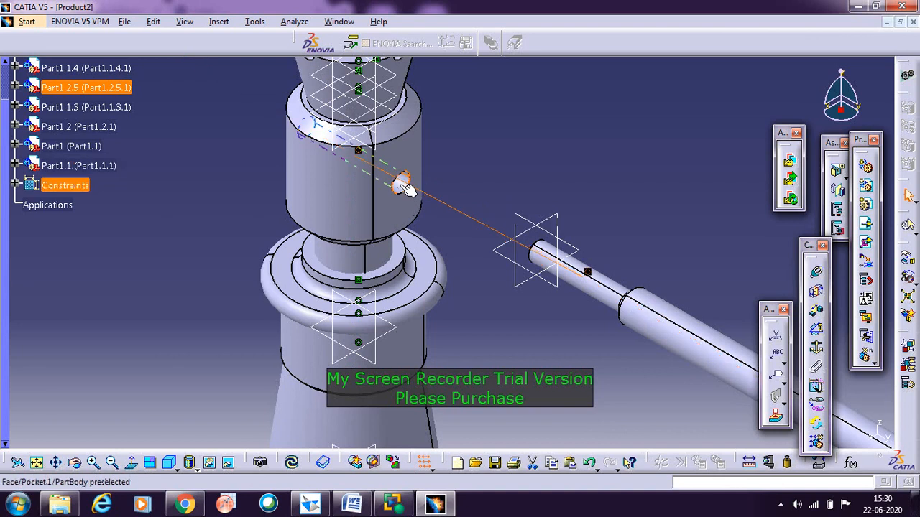
left_click(291, 462)
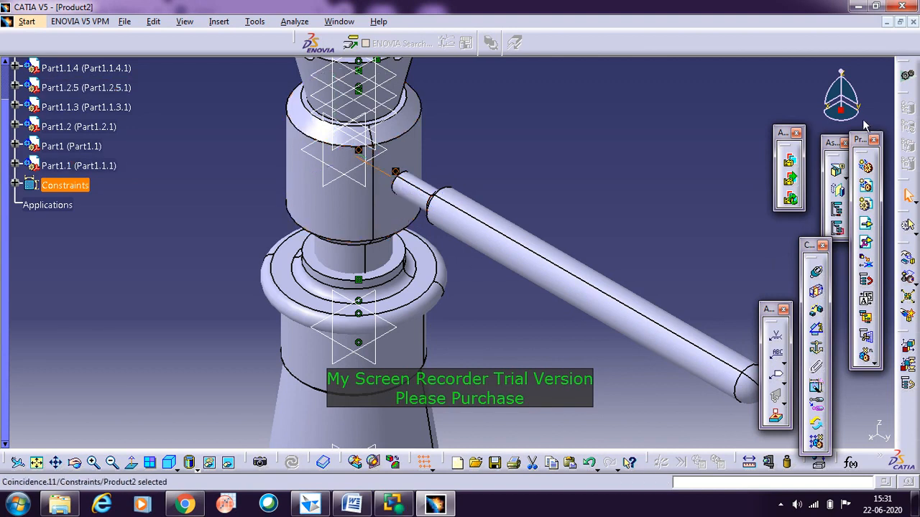
Step: Slide the tommy bar along its axis with the compass until its shoulder meets the spindle head, and fit the whole assembly in view
left_click_drag(841, 109, 490, 223)
left_click(501, 232)
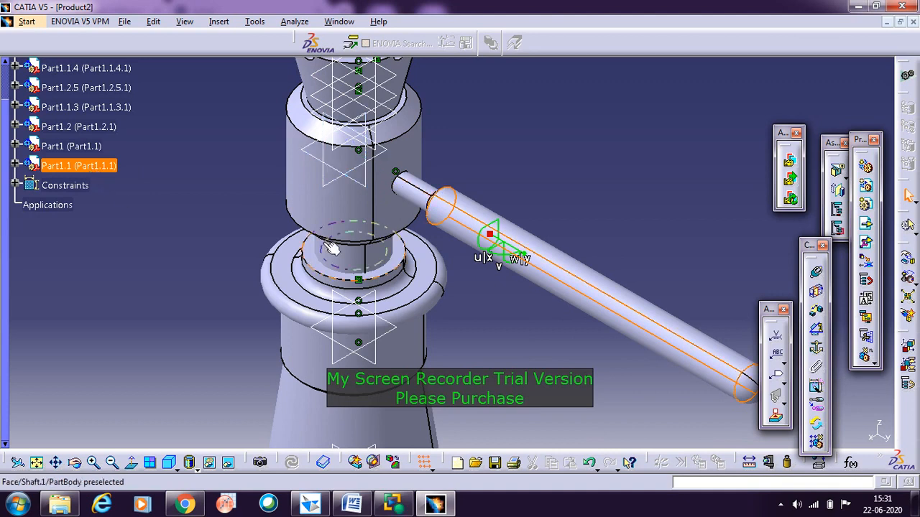
left_click(507, 249)
left_click_drag(507, 247, 474, 225)
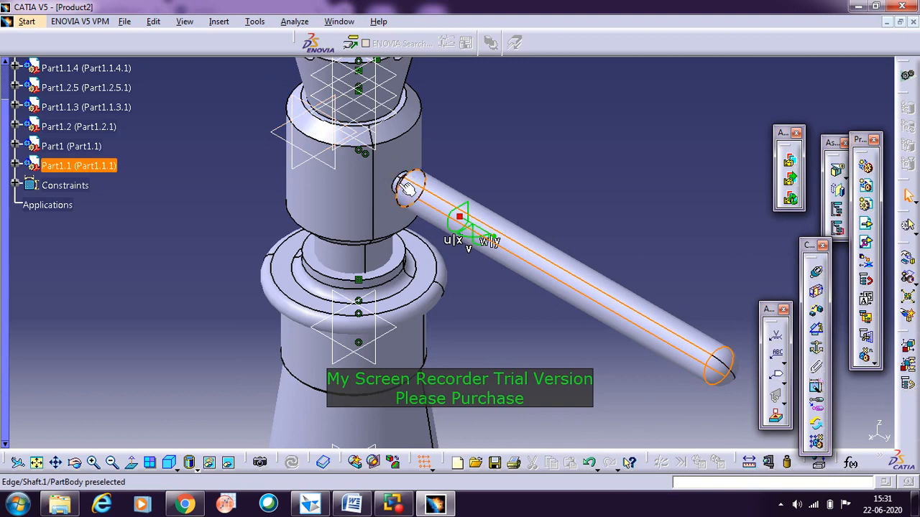
left_click(465, 314)
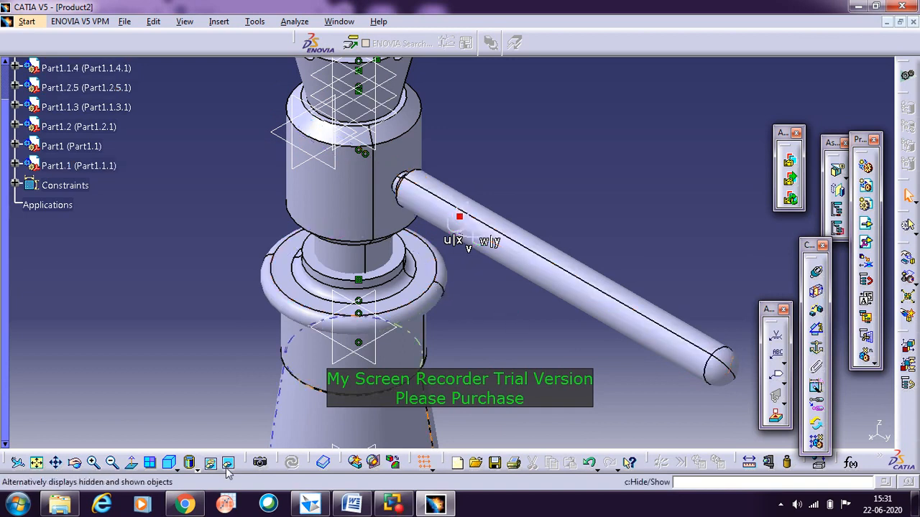
left_click(37, 462)
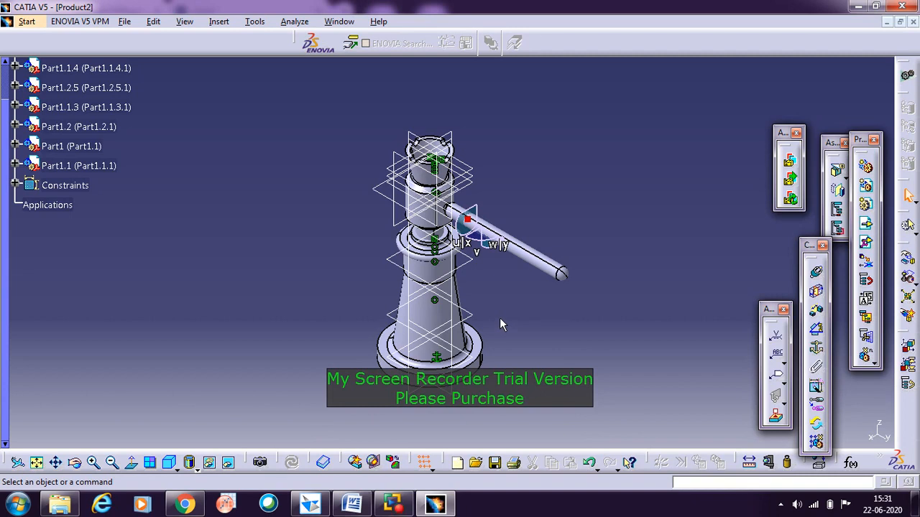
Step: Create a new drawing in the Drafting workbench with an empty layout, ISO standard and an A4 ISO landscape sheet
left_click(26, 22)
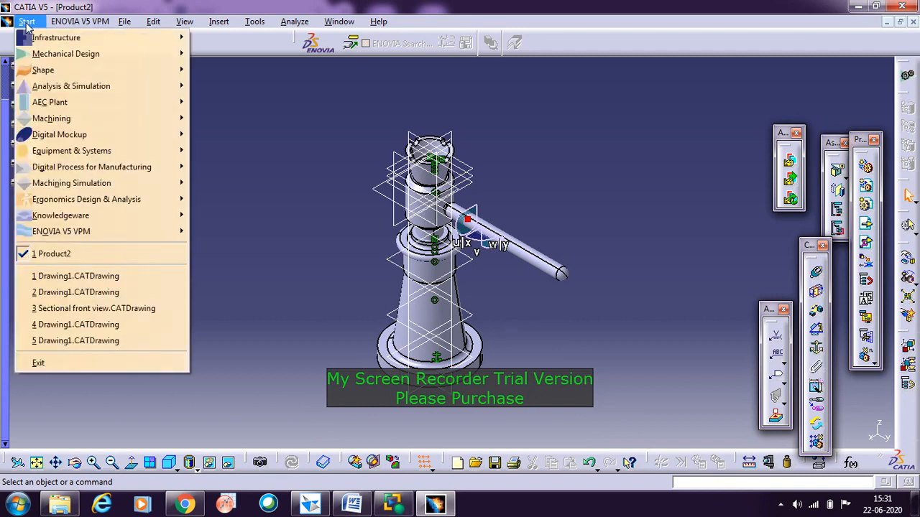
mouse_move(52, 54)
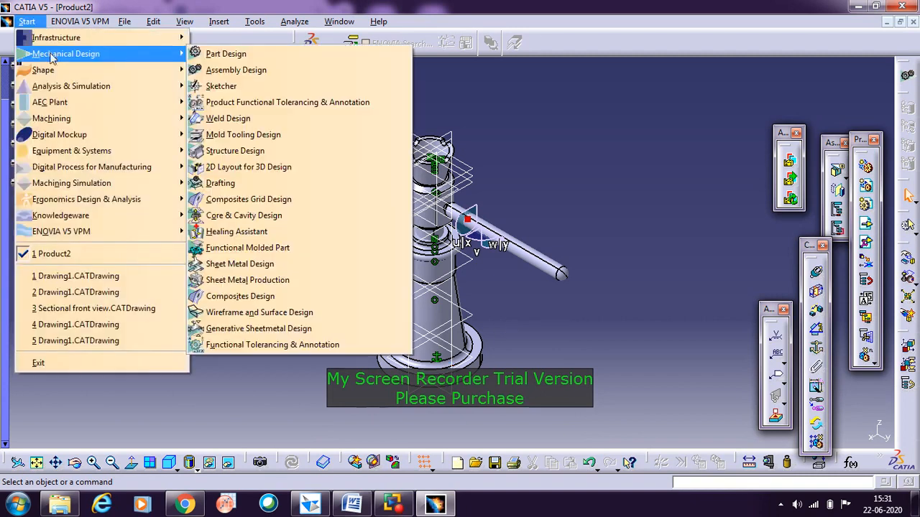
left_click(252, 184)
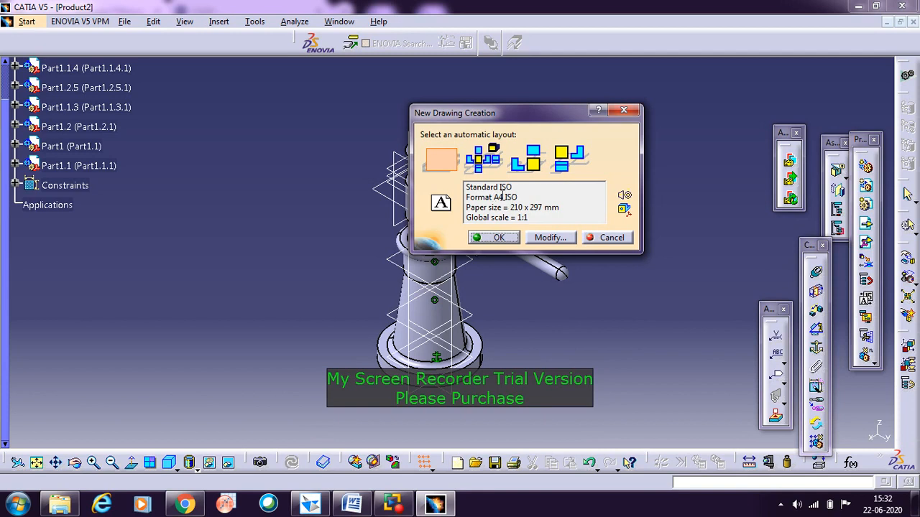
left_click(550, 238)
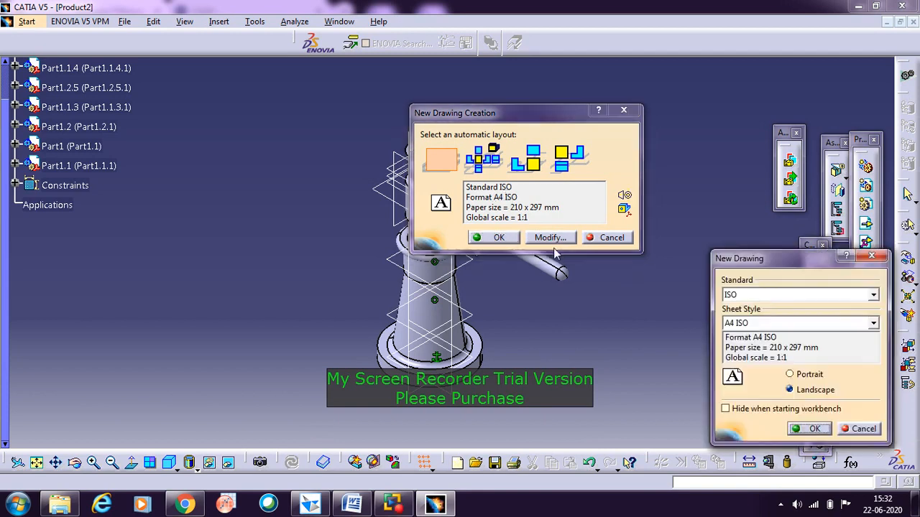
left_click(785, 324)
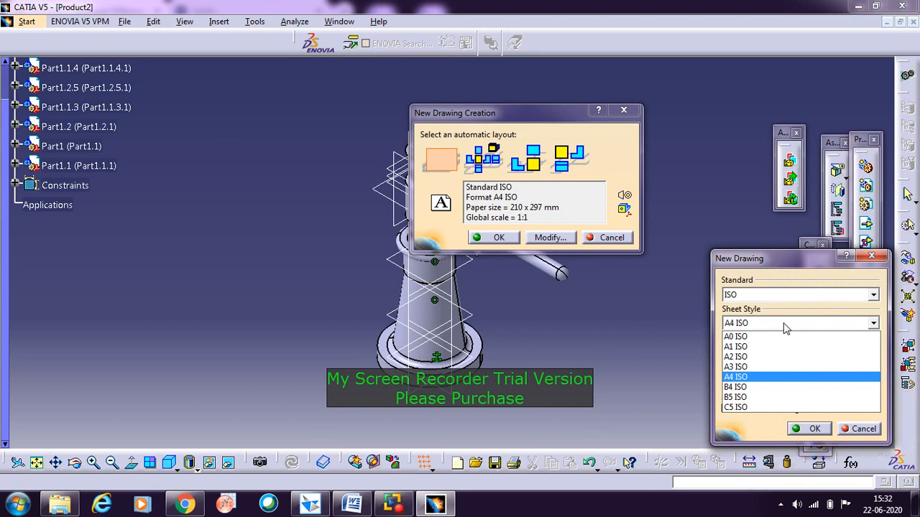
left_click(761, 381)
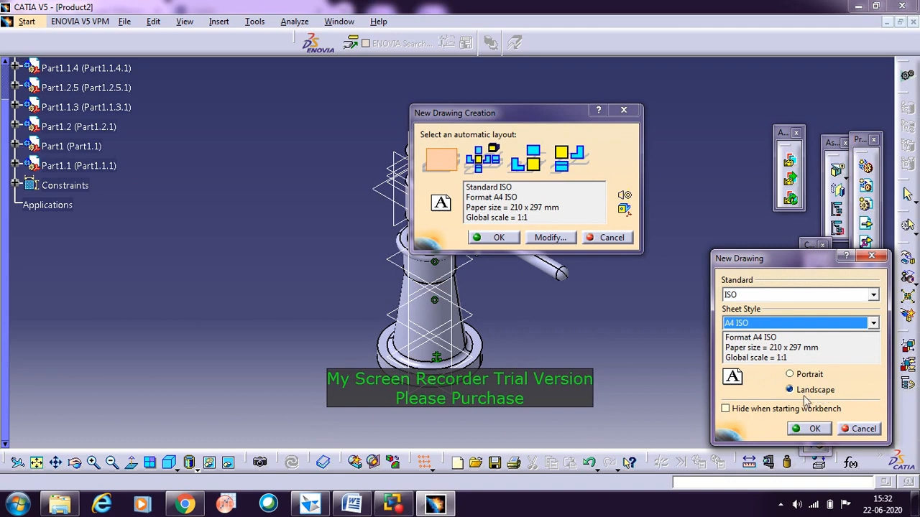
left_click(810, 429)
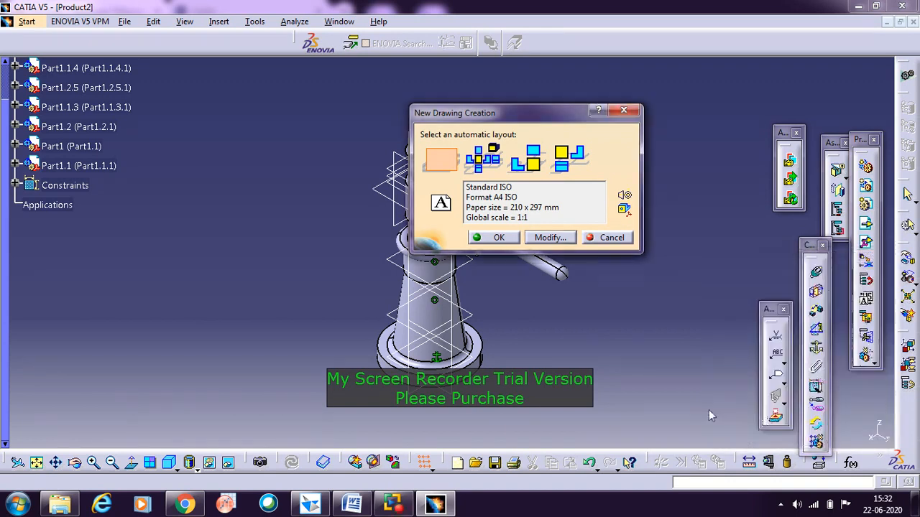
left_click(510, 238)
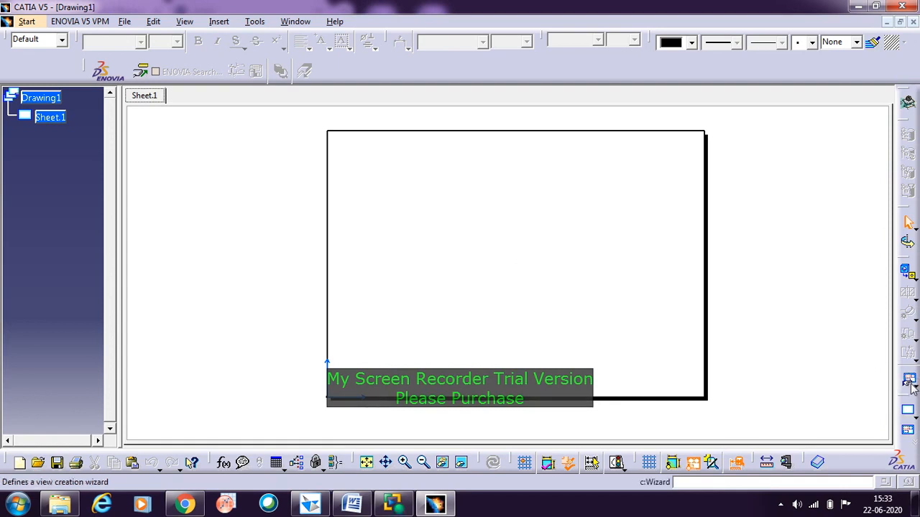
left_click(912, 388)
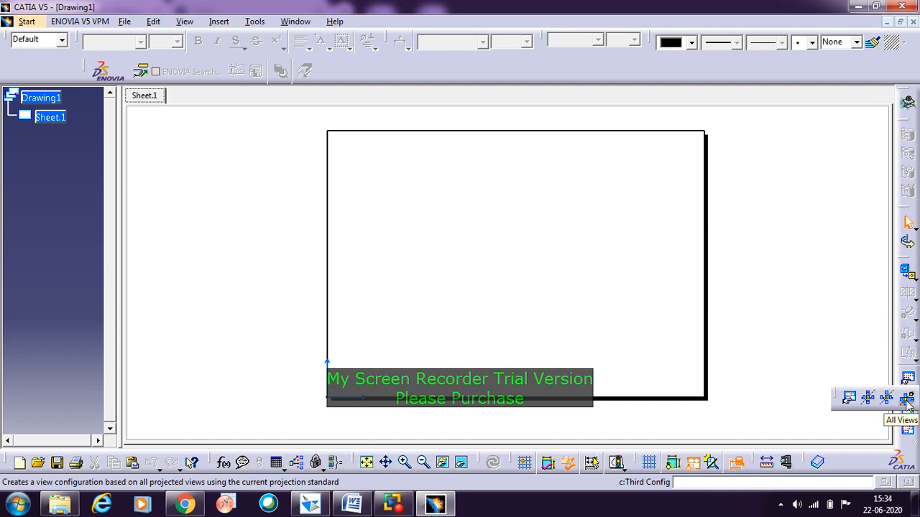
left_click(868, 400)
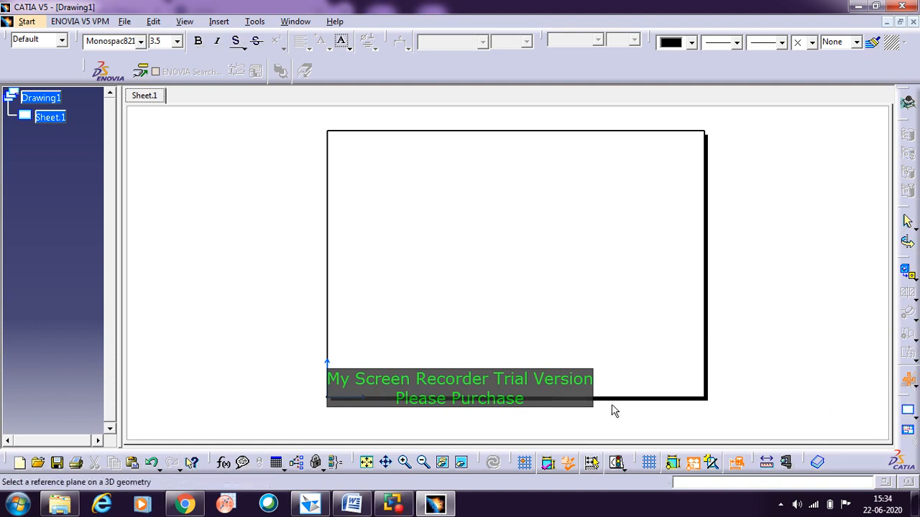
left_click(436, 507)
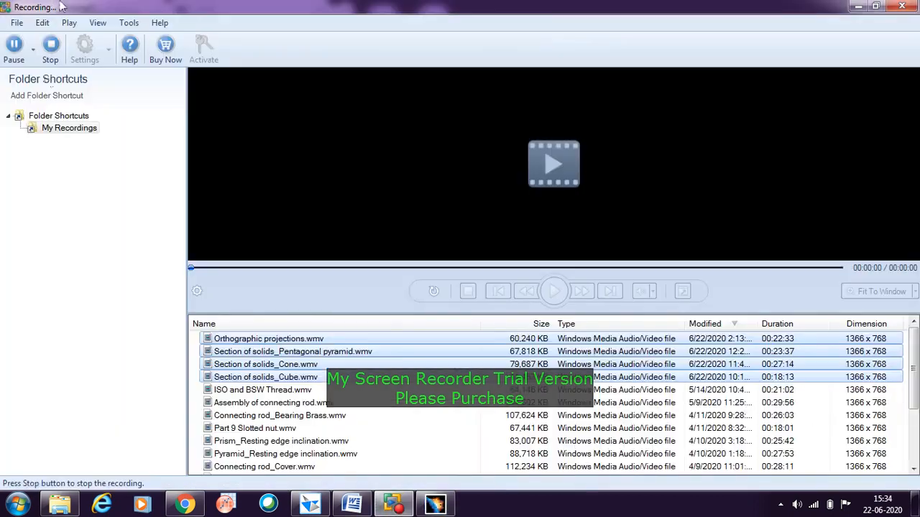
left_click(12, 47)
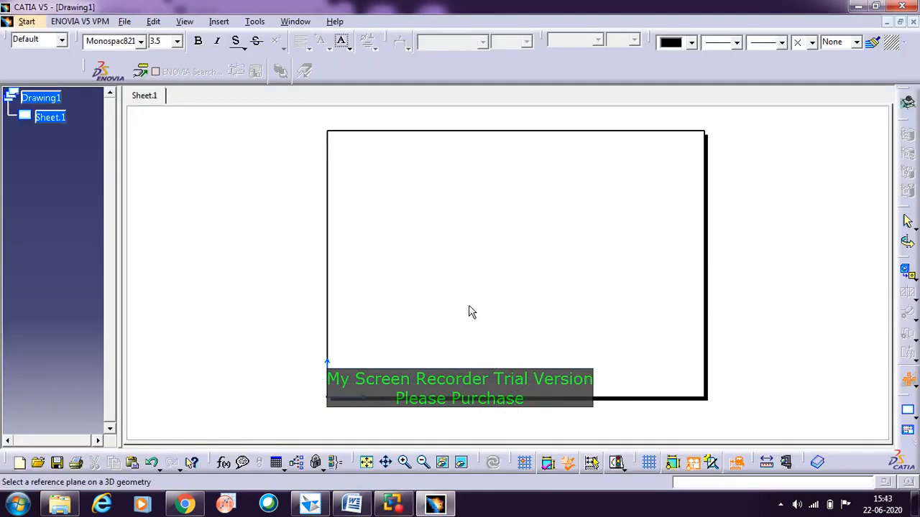
Step: Generate front, top and left views of the Product2 assembly, using the vertical reference plane at the jack's base for the front view
left_click(910, 387)
left_click(887, 22)
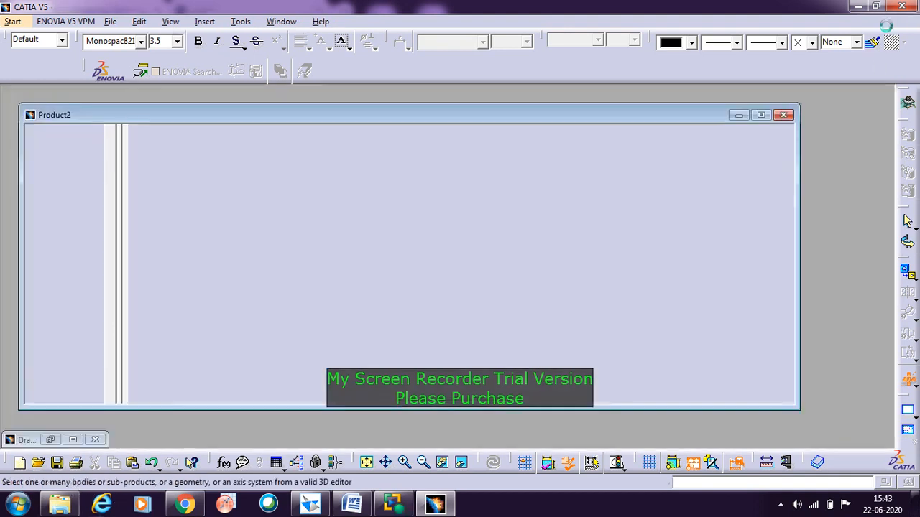
double_click(587, 86)
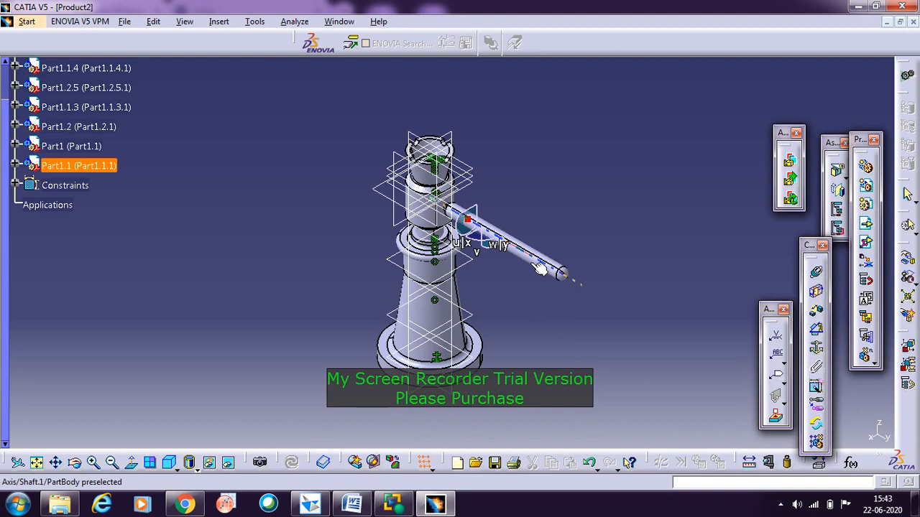
left_click(455, 393)
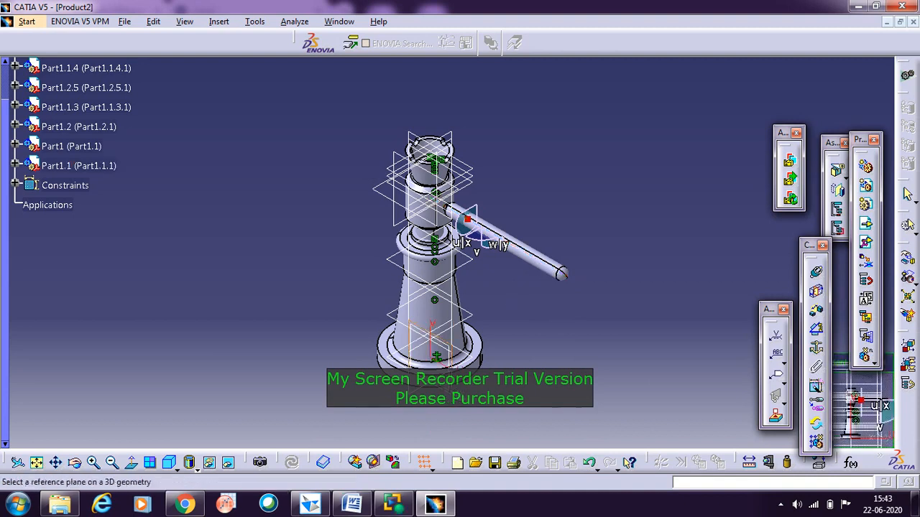
left_click(453, 389)
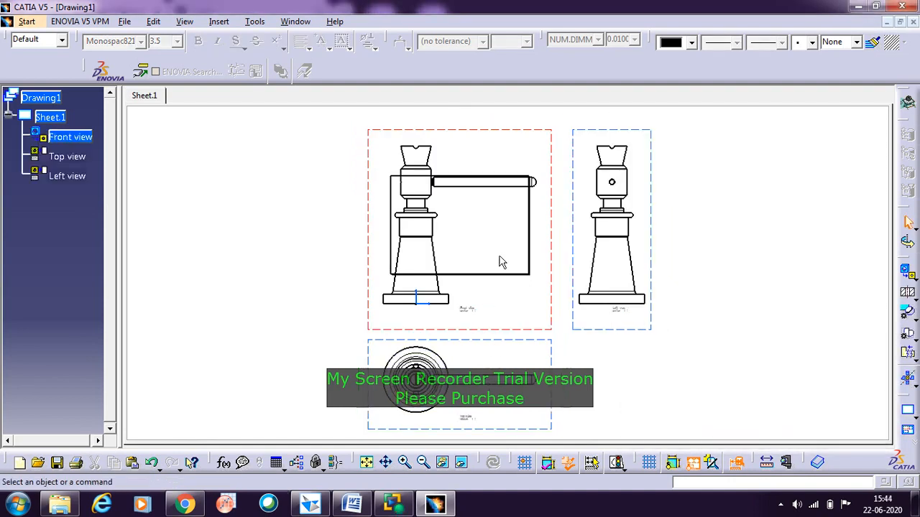
Step: Delete the left view and the front view from Sheet.1, keeping only the top view
left_click(579, 268)
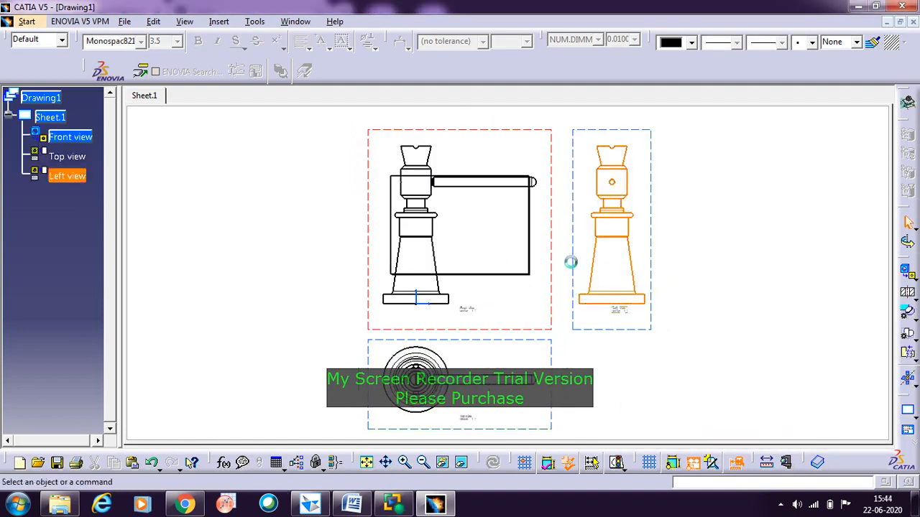
key("Delete")
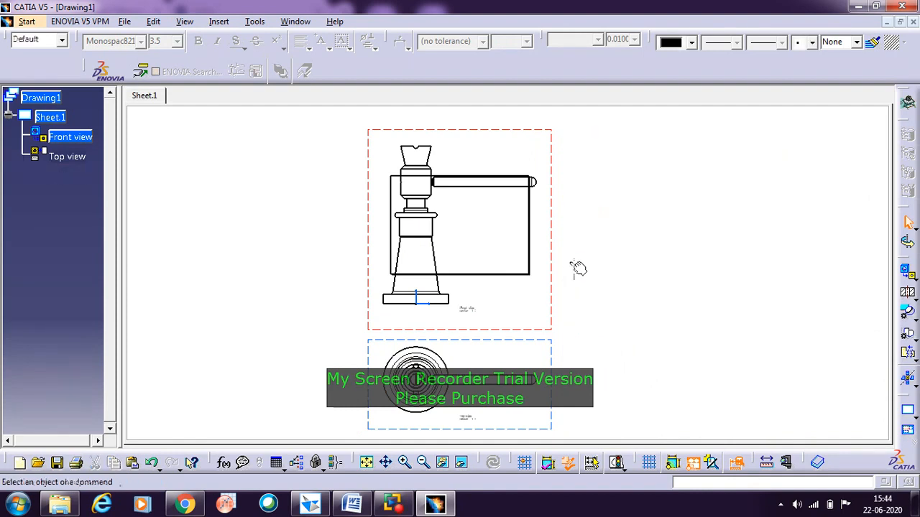
left_click(558, 274)
key("Delete")
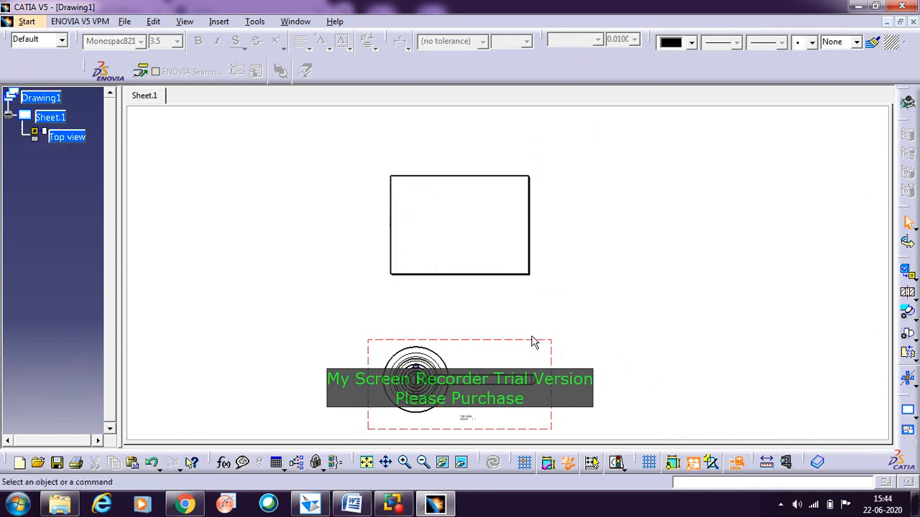
Step: Move the top view up onto the drawing sheet
left_click_drag(536, 345, 543, 180)
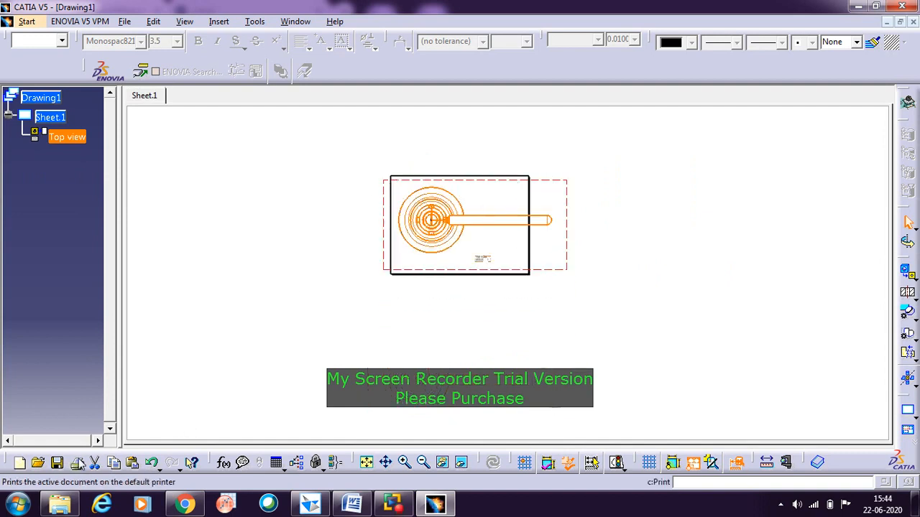
left_click(367, 464)
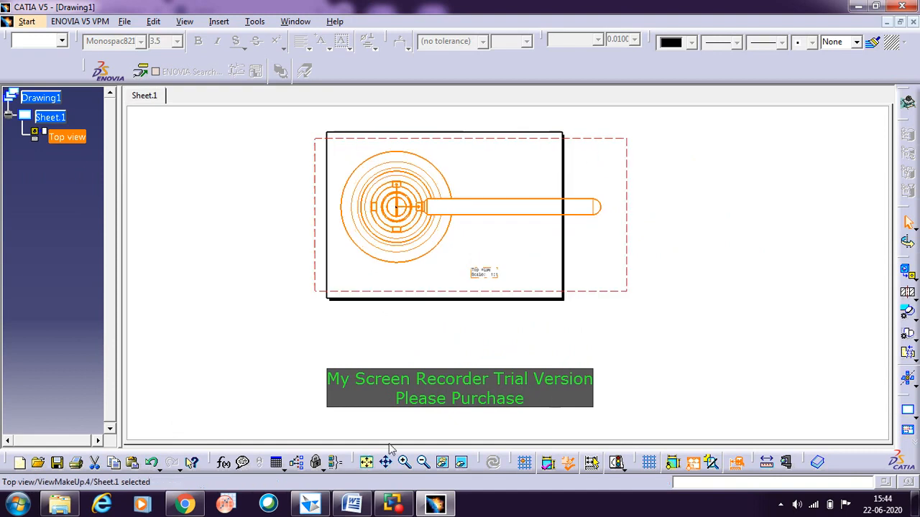
left_click(636, 325)
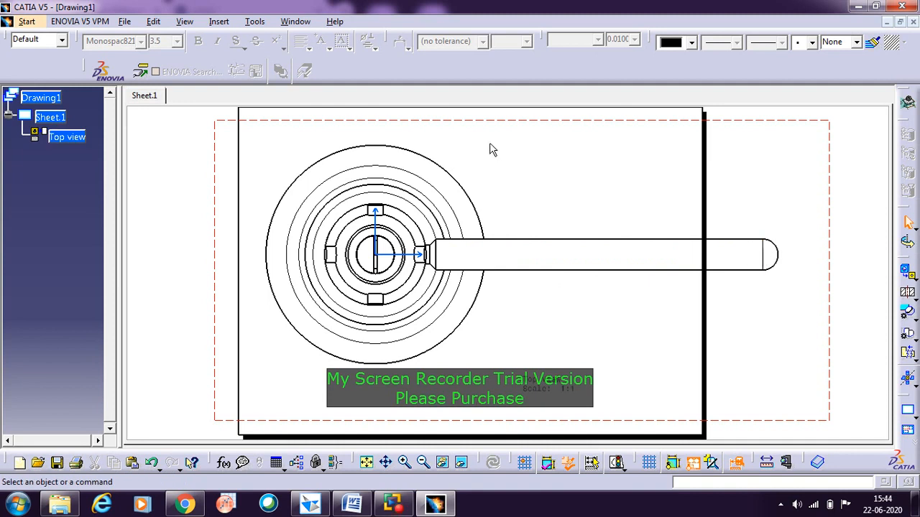
Step: Set the top view's scale to 1:3 and move the view to the lower-left area of the sheet
right_click(483, 122)
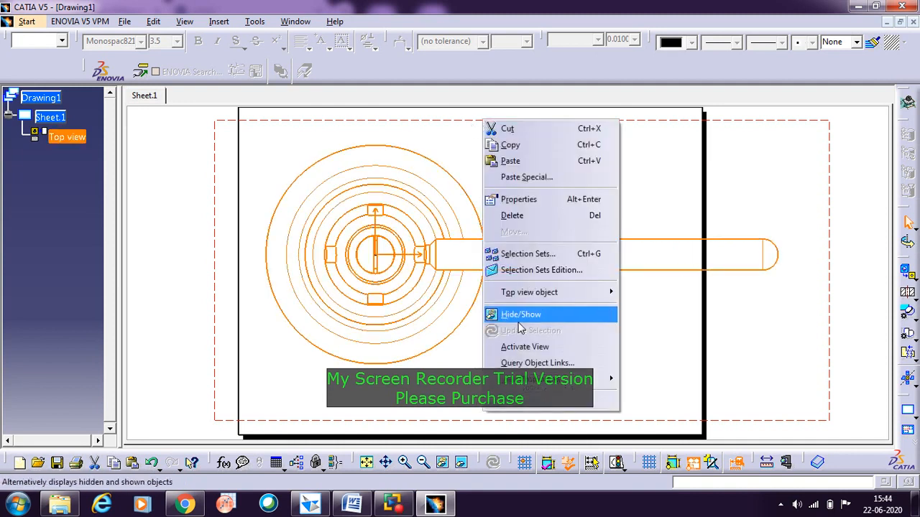
left_click(535, 199)
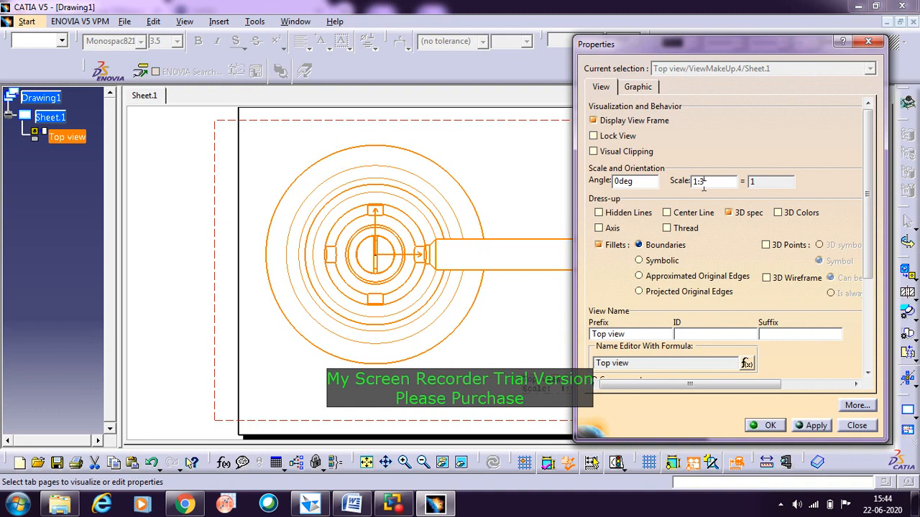
left_click(765, 425)
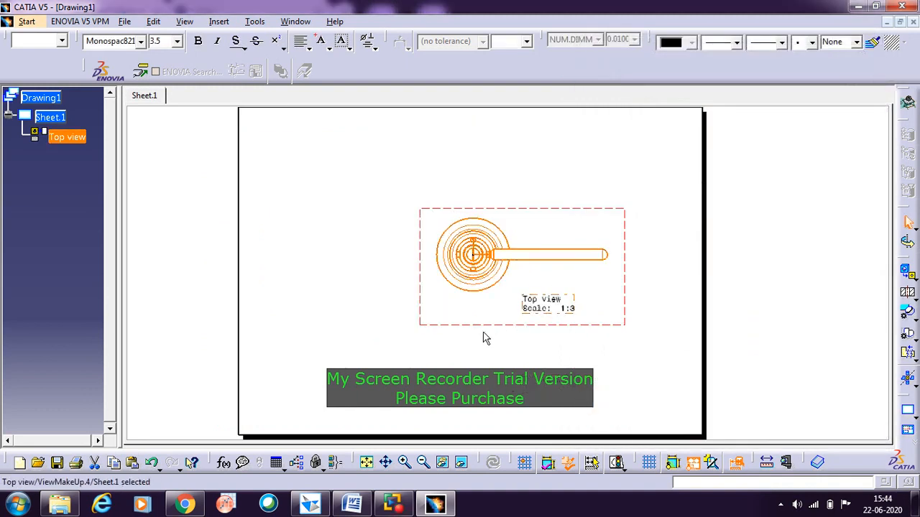
left_click_drag(489, 324, 363, 415)
left_click(561, 359)
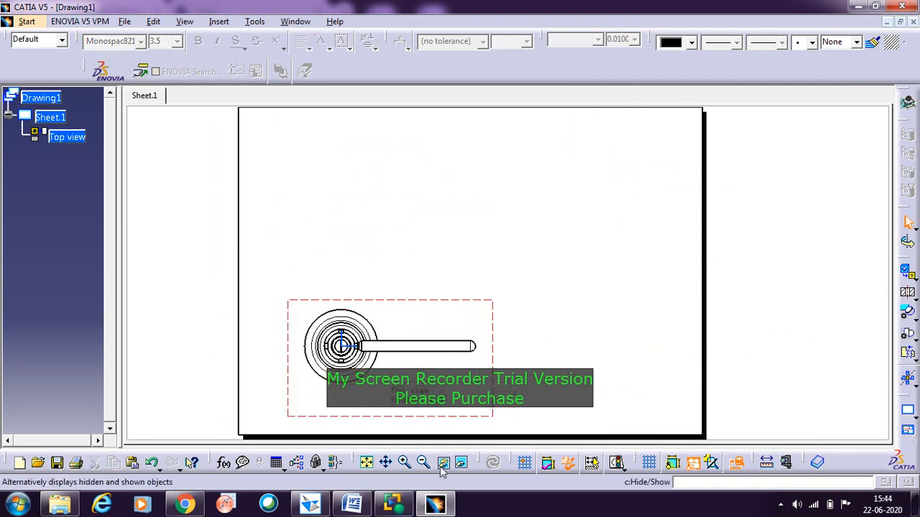
Step: Create an offset section view cut horizontally through the jack's centre and tommy bar in the top view, and place it above that view
left_click(366, 463)
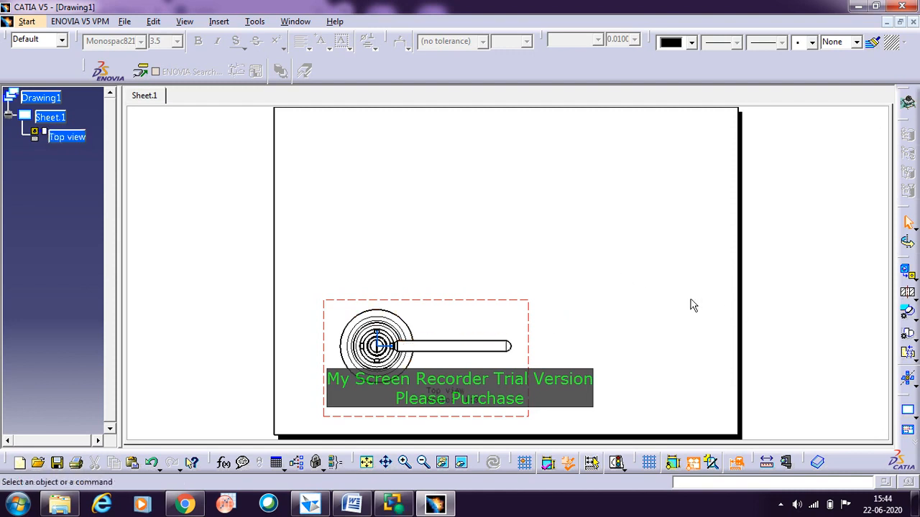
left_click(909, 295)
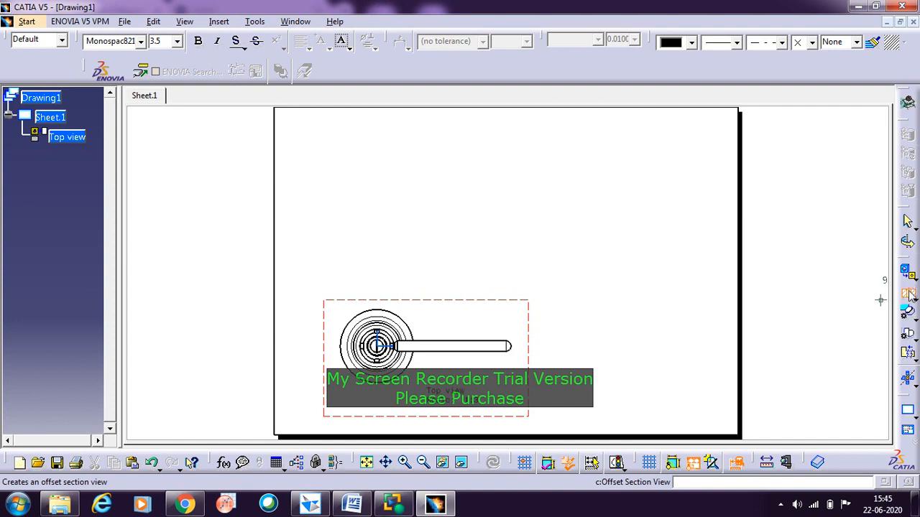
left_click(522, 348)
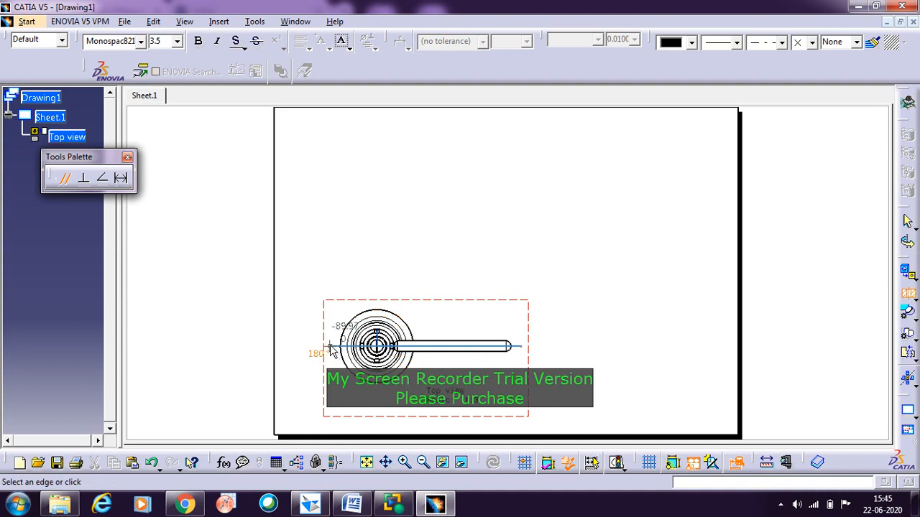
left_click(331, 349)
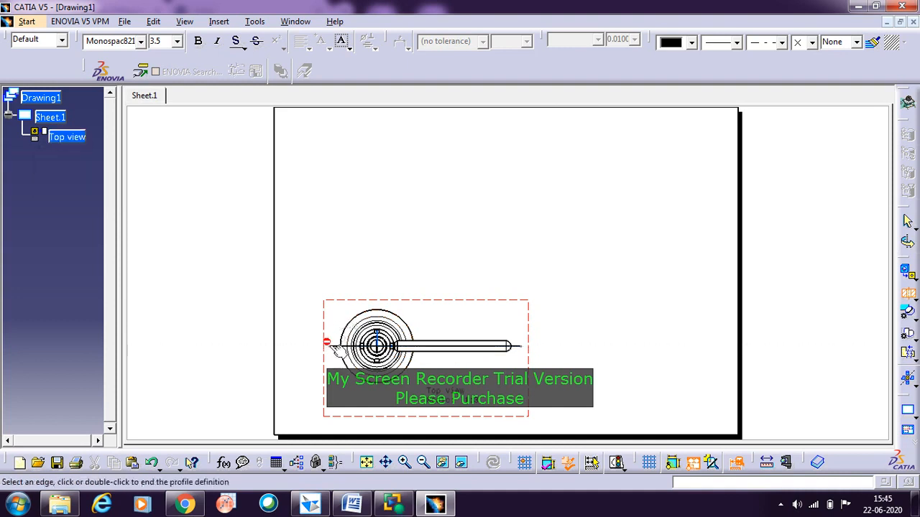
double_click(330, 348)
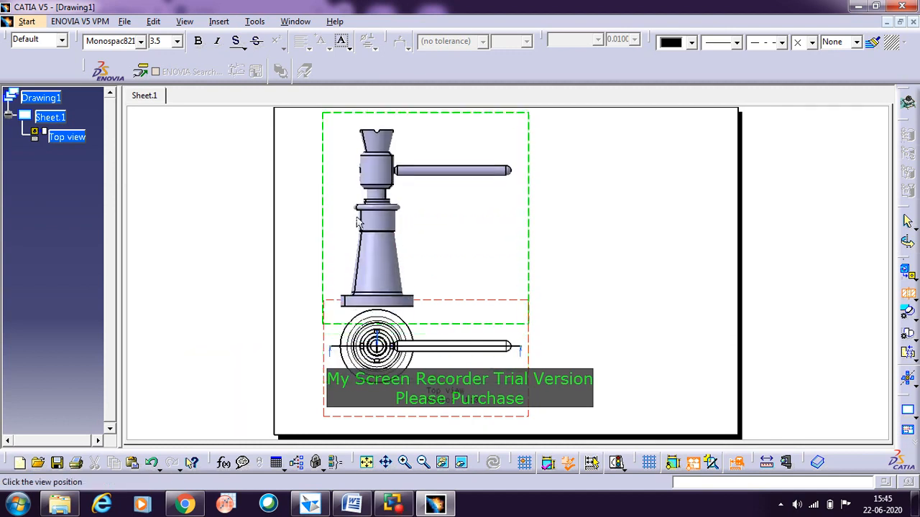
left_click(358, 218)
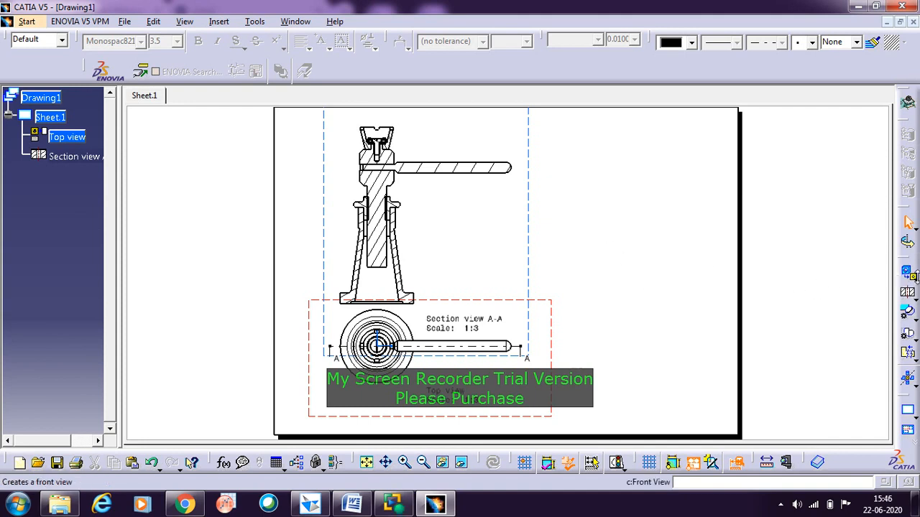
Step: Create an isometric view of the screw jack assembly from the 3D product and place it to the right of the existing views
left_click(915, 280)
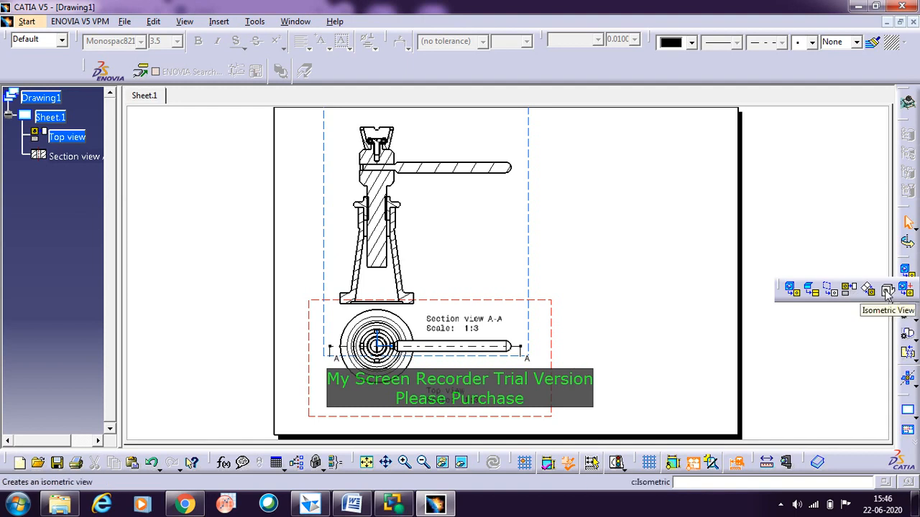
left_click(887, 290)
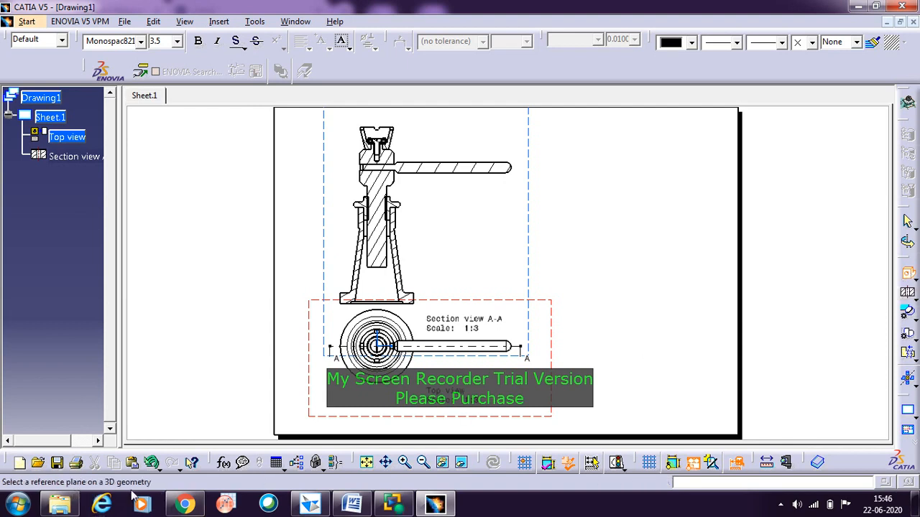
left_click(887, 21)
double_click(636, 87)
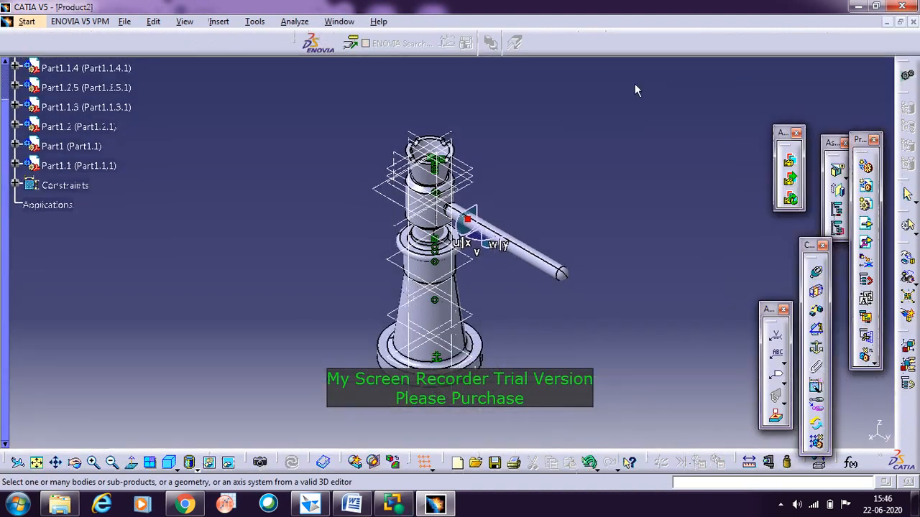
left_click(457, 388)
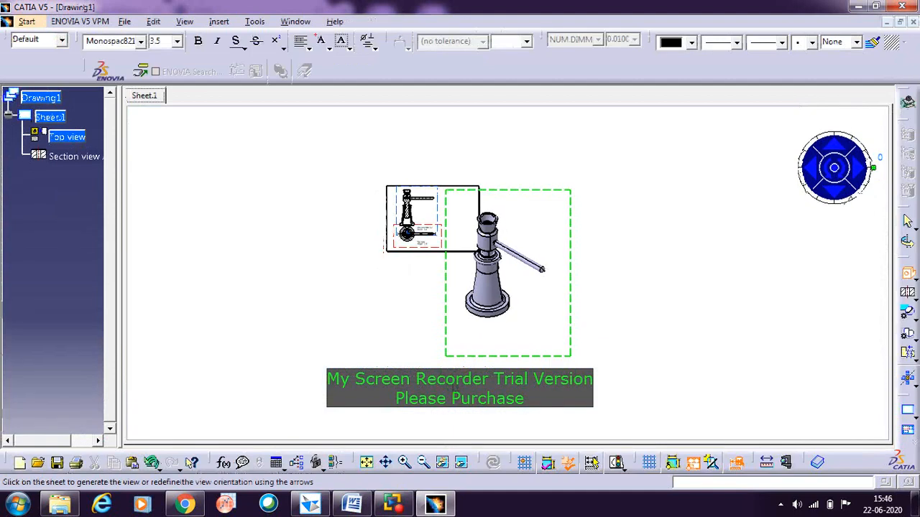
left_click(609, 242)
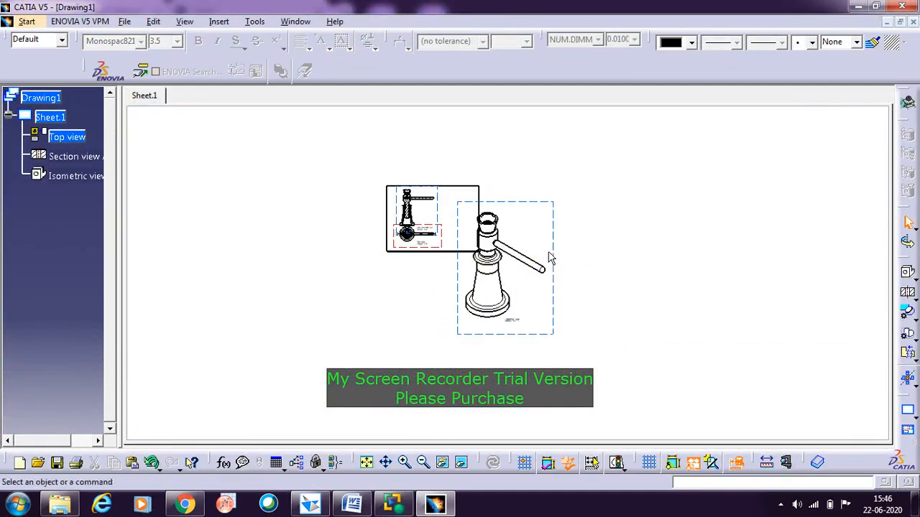
left_click_drag(485, 202, 473, 166)
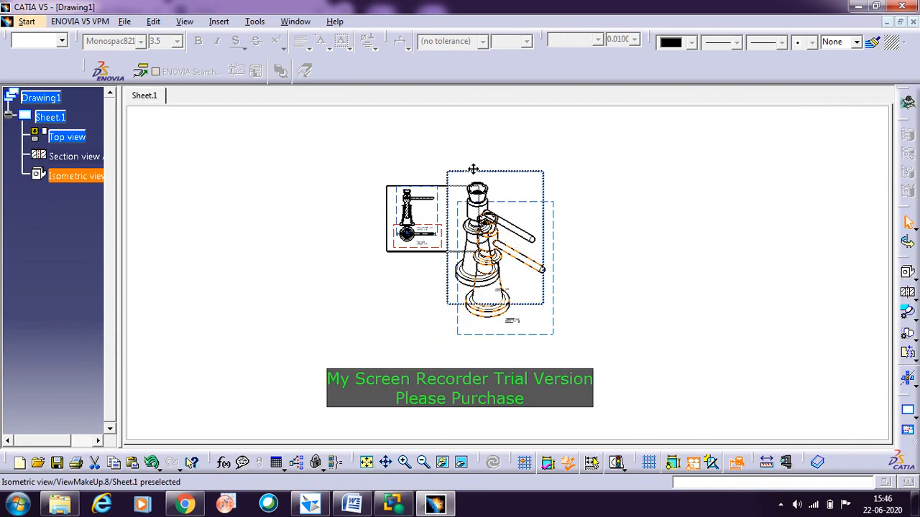
Step: Set the isometric view's scale to 1:3
right_click(544, 200)
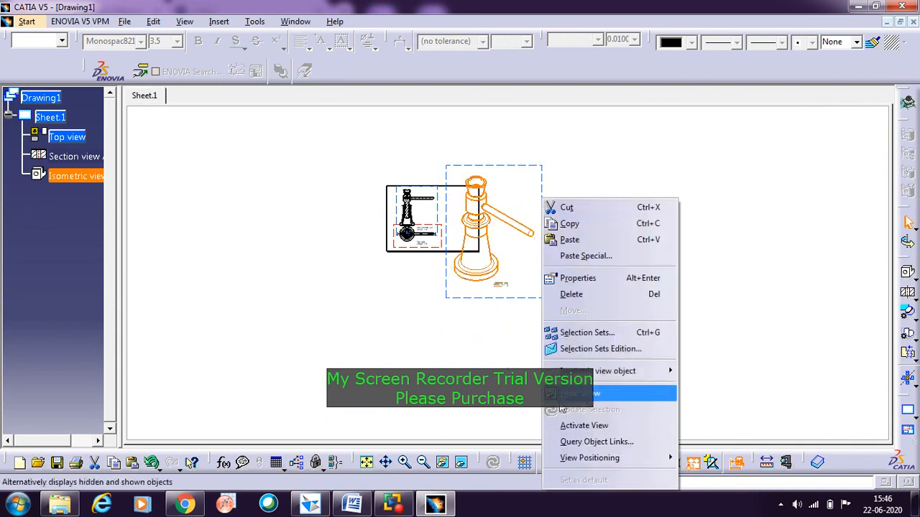
left_click(479, 352)
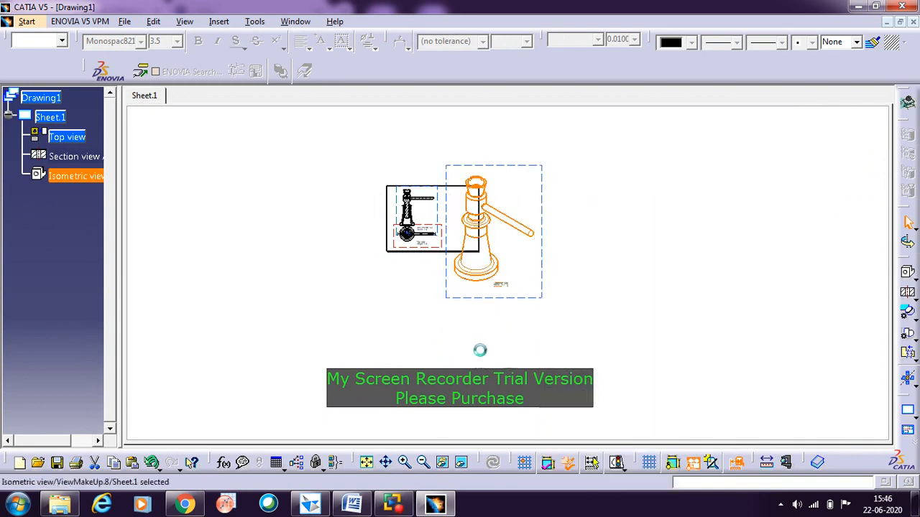
right_click(542, 251)
left_click(579, 278)
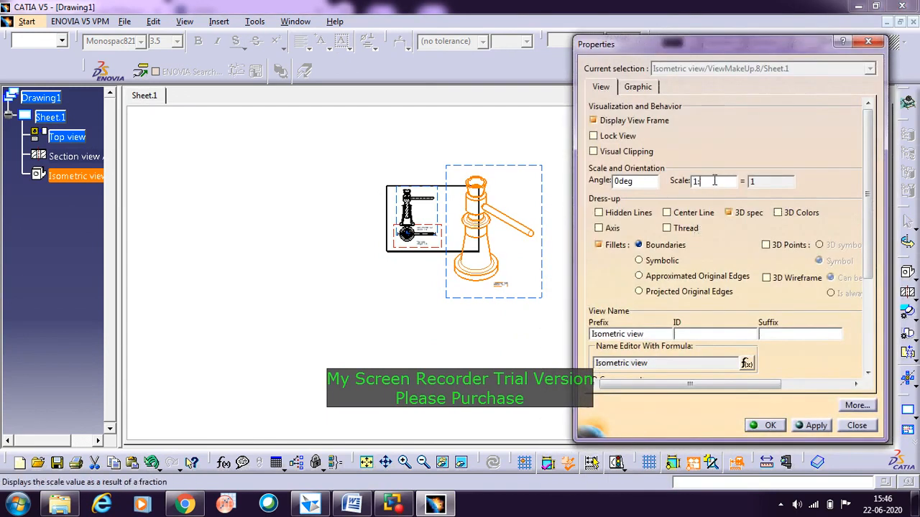
left_click(769, 425)
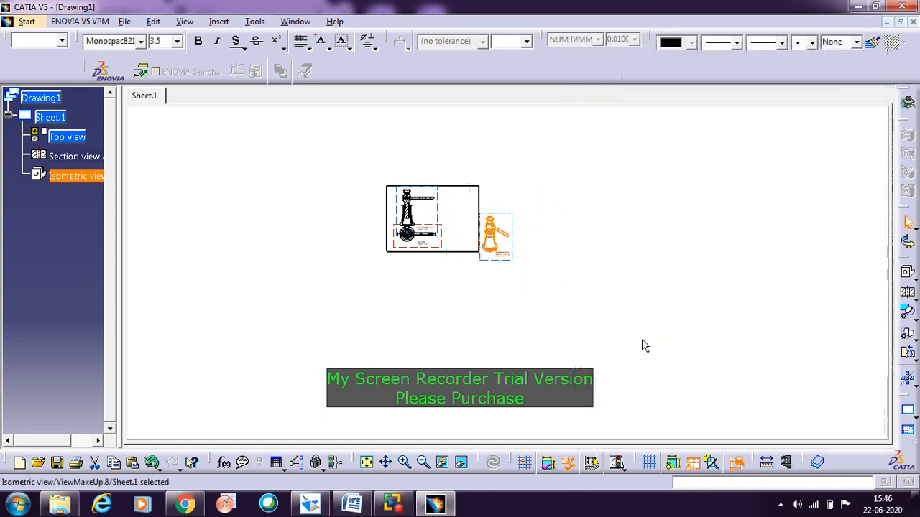
Step: Move the isometric view onto the right side of the sheet, beside the section and top views, and fit the whole sheet in view
left_click(554, 267)
left_click_drag(515, 268, 479, 248)
left_click(566, 253)
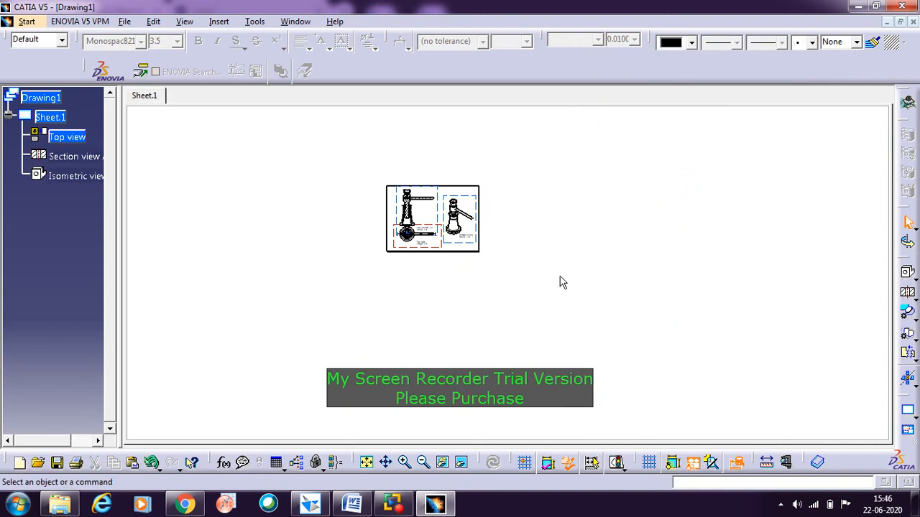
left_click(366, 462)
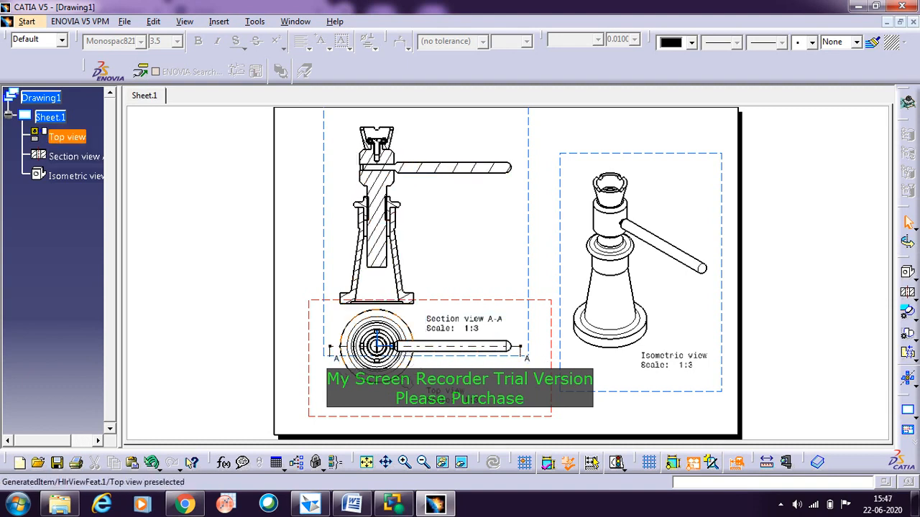
left_click(427, 406)
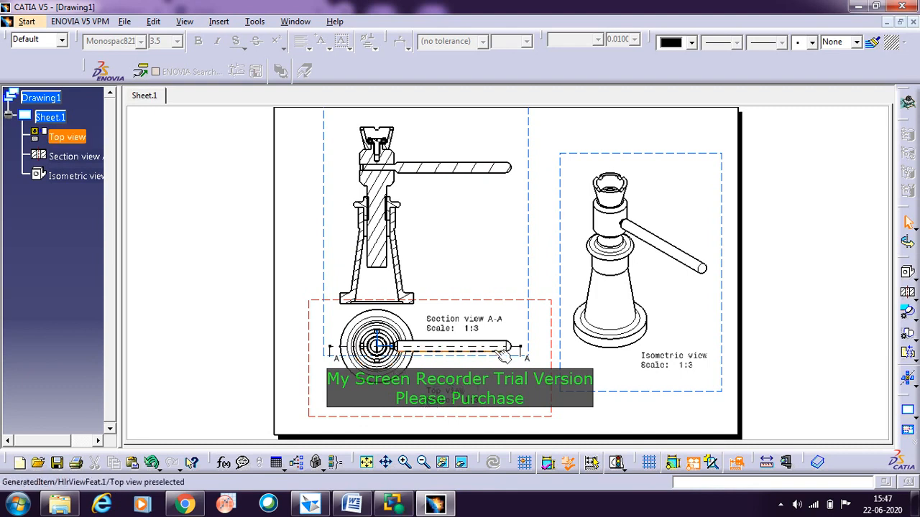